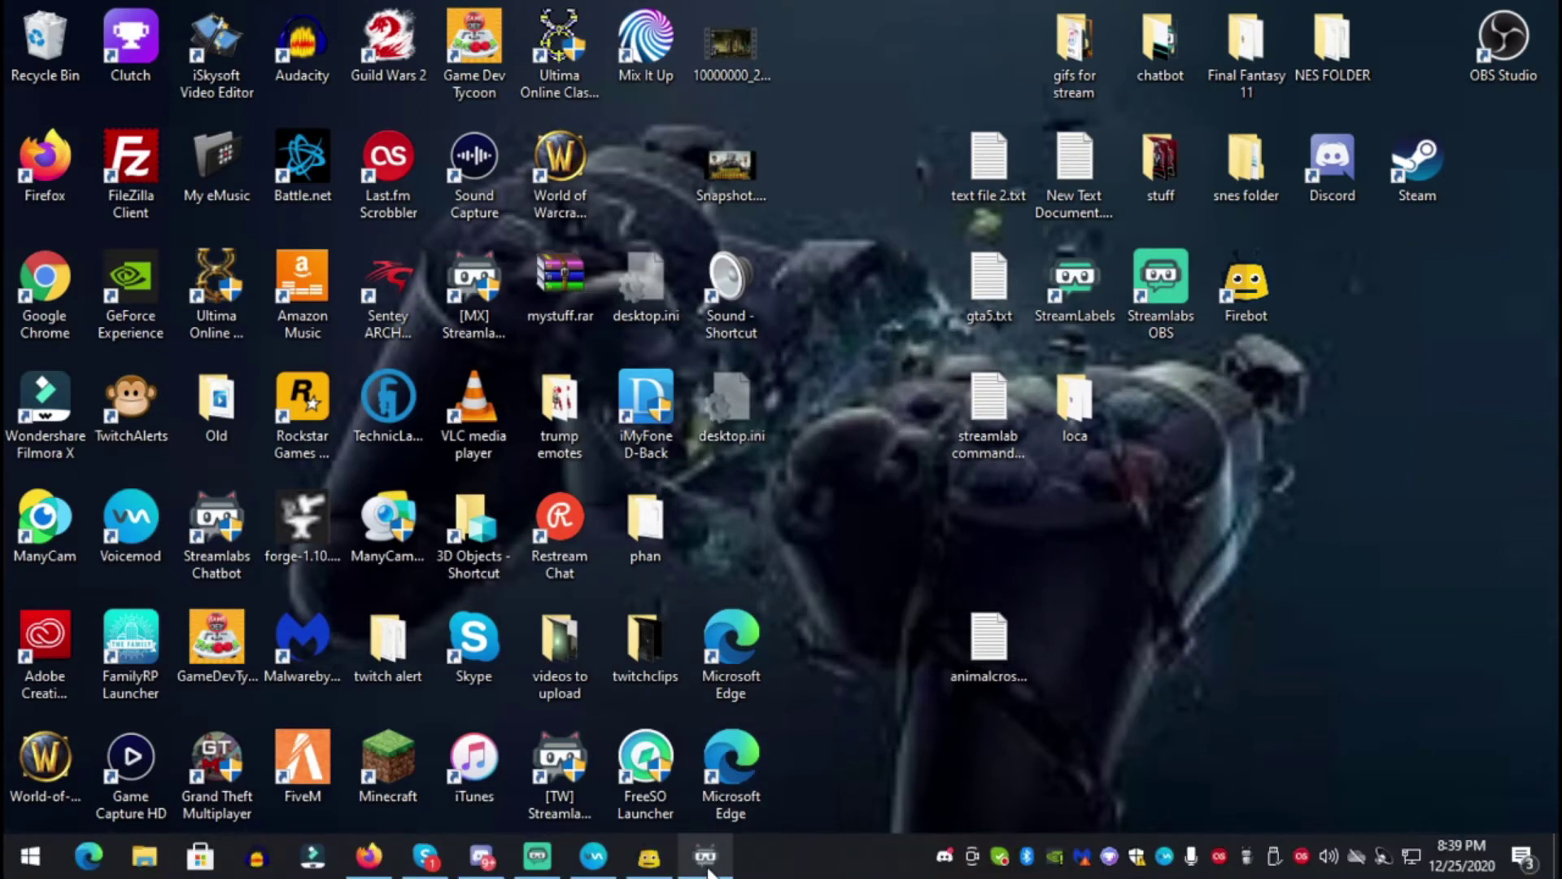
# Step: Switch to Streamlabs Chatbot and review its Twitch Bot and Twitch Streamer connection settings
pyautogui.click(706, 860)
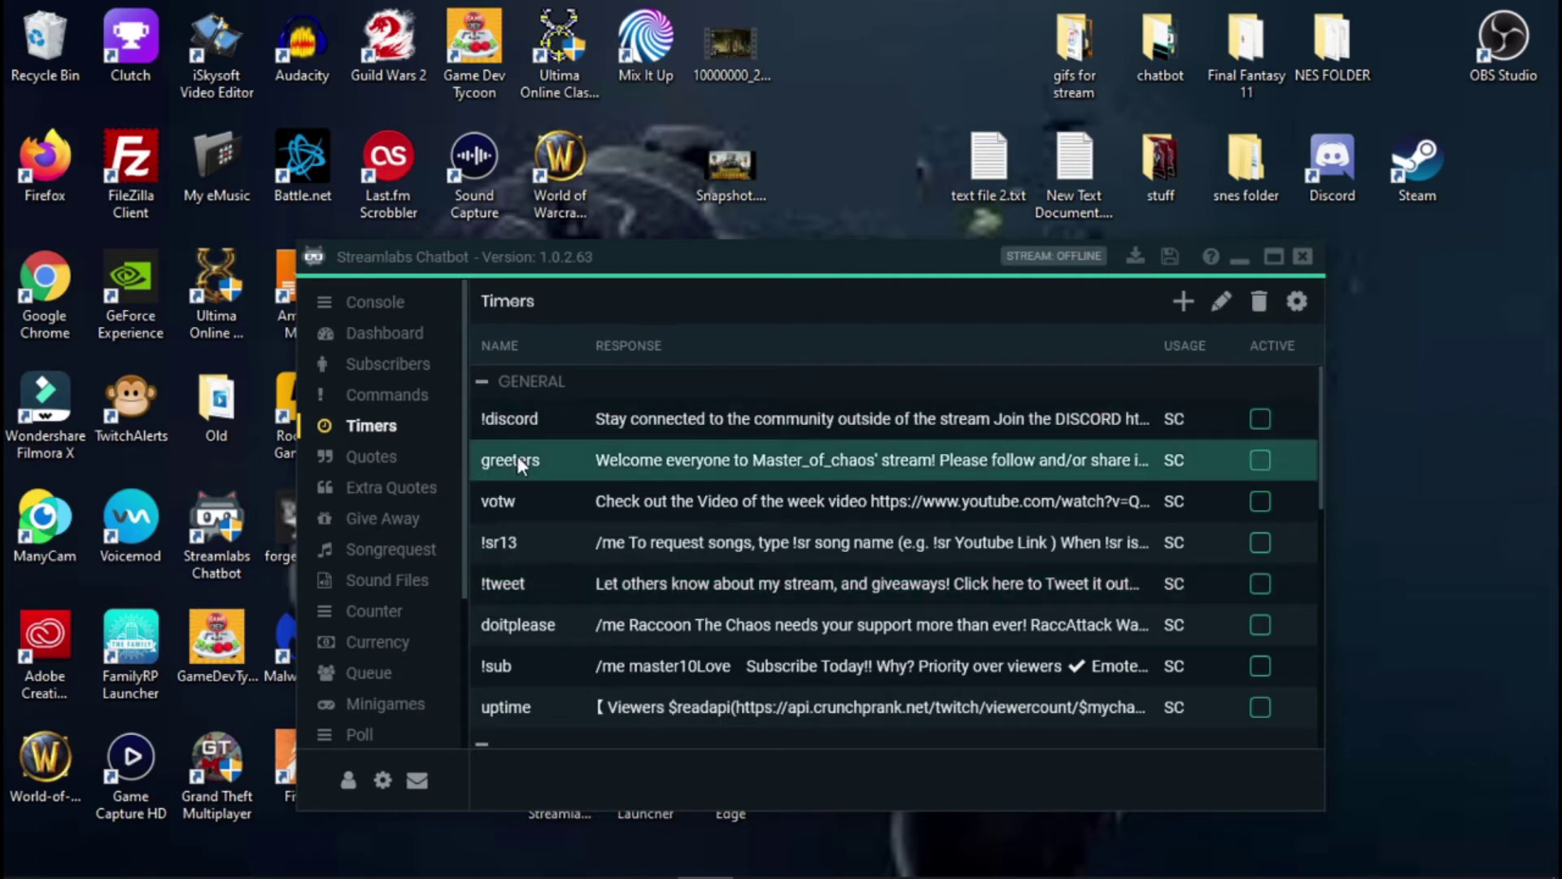
pyautogui.click(348, 779)
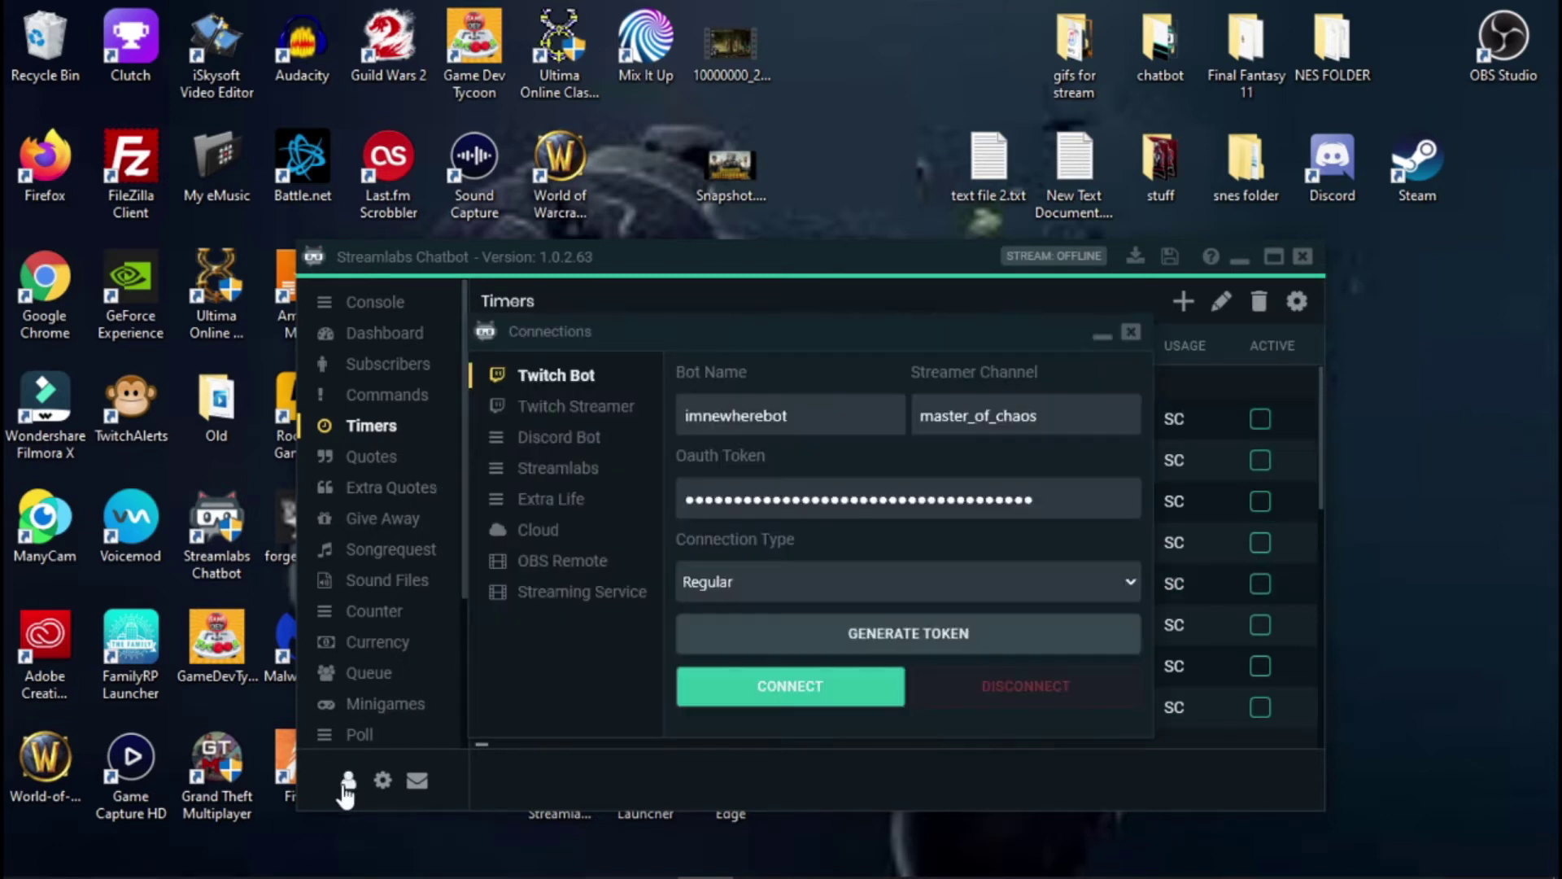
pyautogui.click(625, 411)
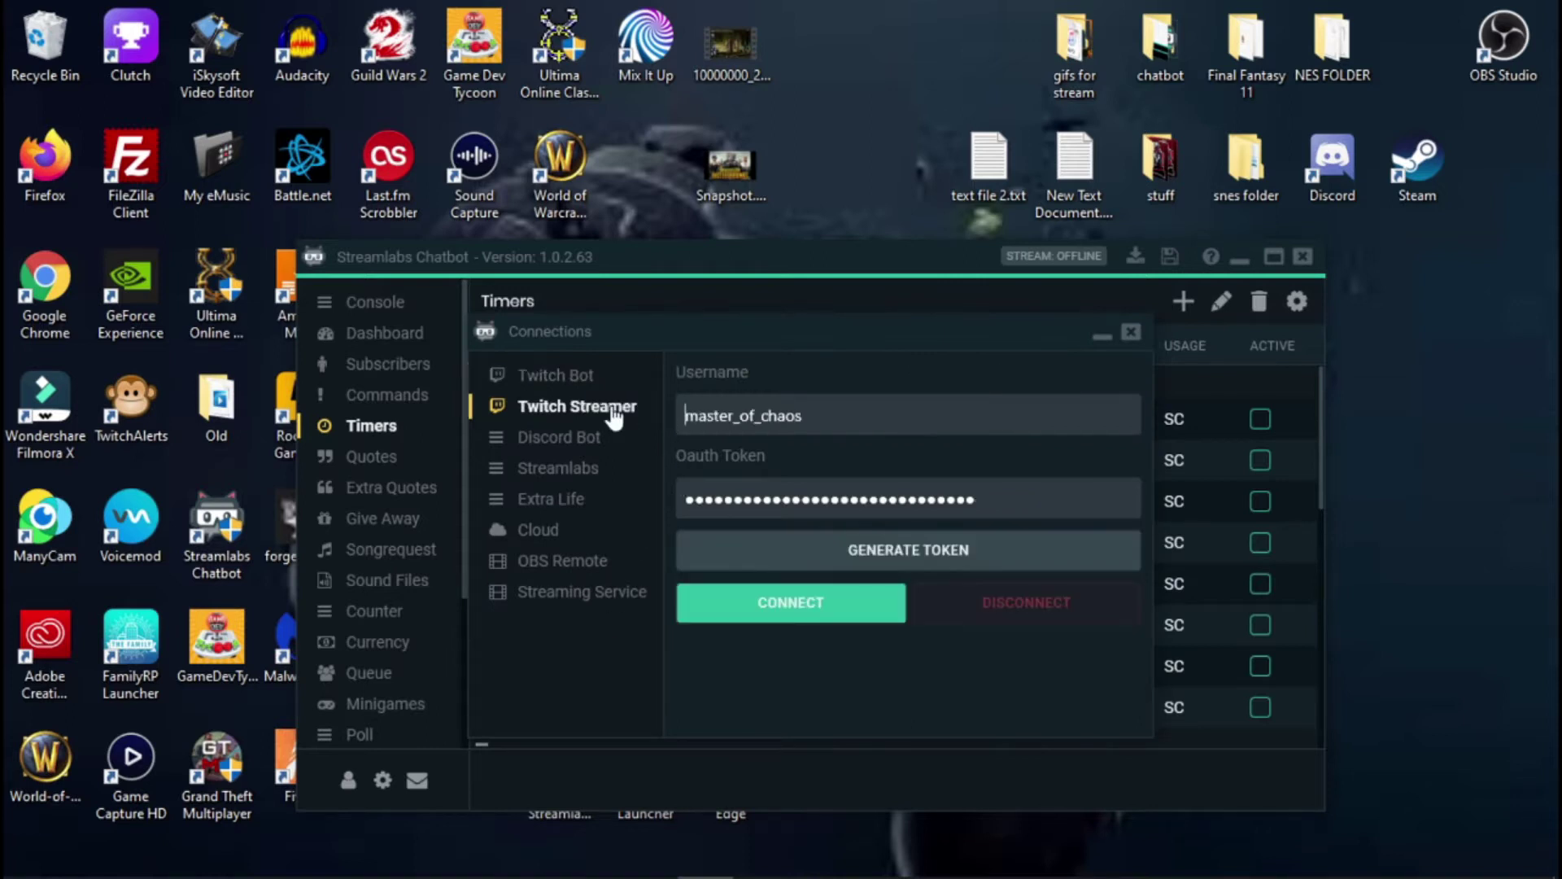
pyautogui.click(570, 376)
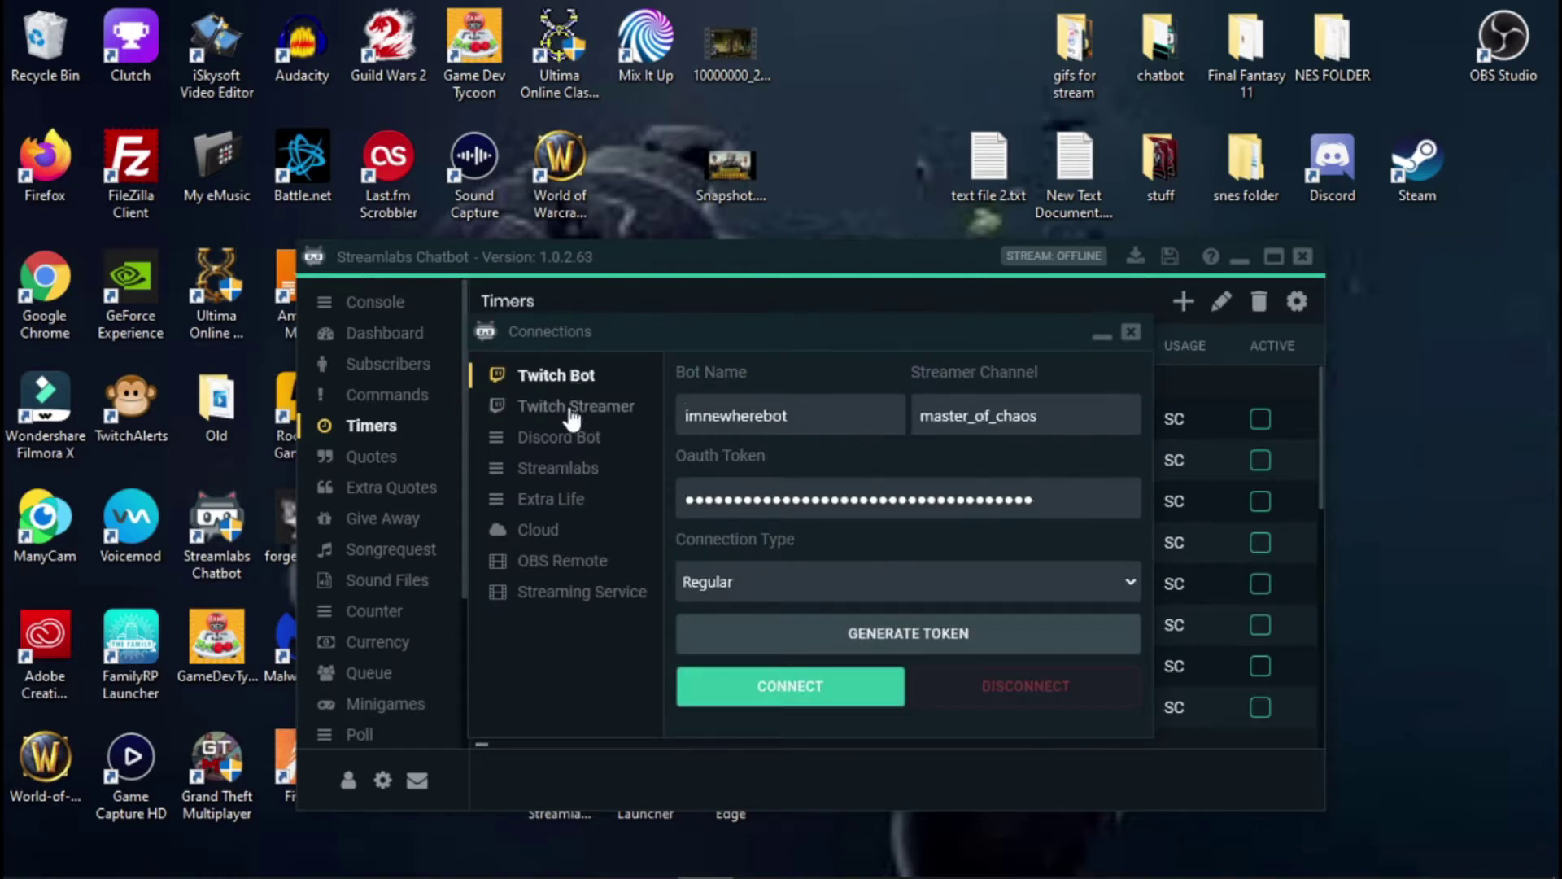
pyautogui.click(576, 406)
pyautogui.click(579, 377)
pyautogui.click(1130, 333)
# Step: Look through the chatbot's list of timers and minimize its window
pyautogui.scroll(-5, 796, 462)
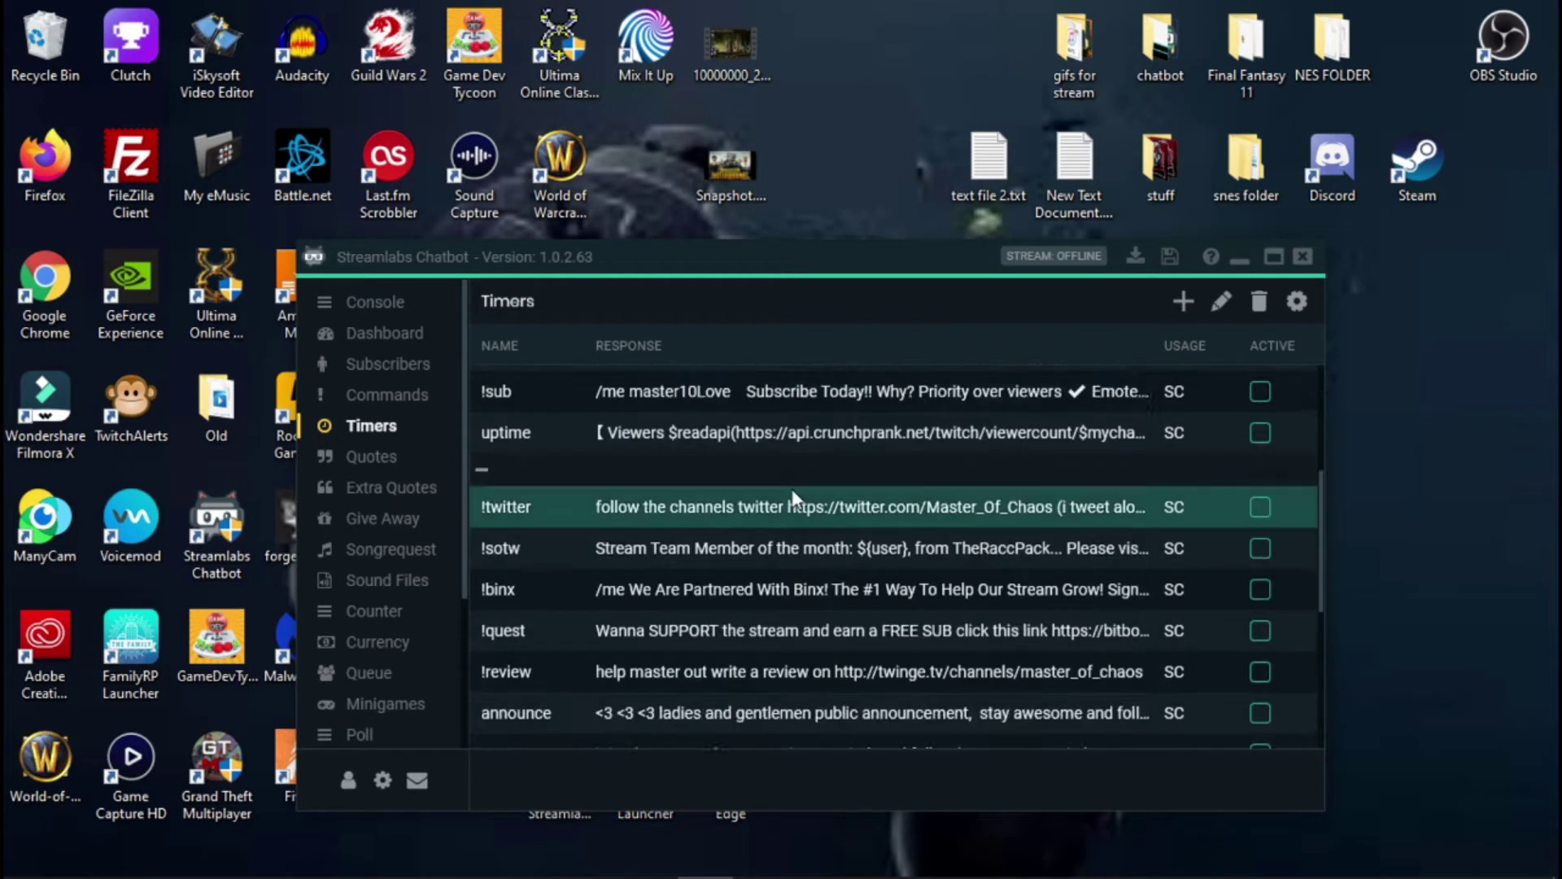
pyautogui.scroll(5, 795, 493)
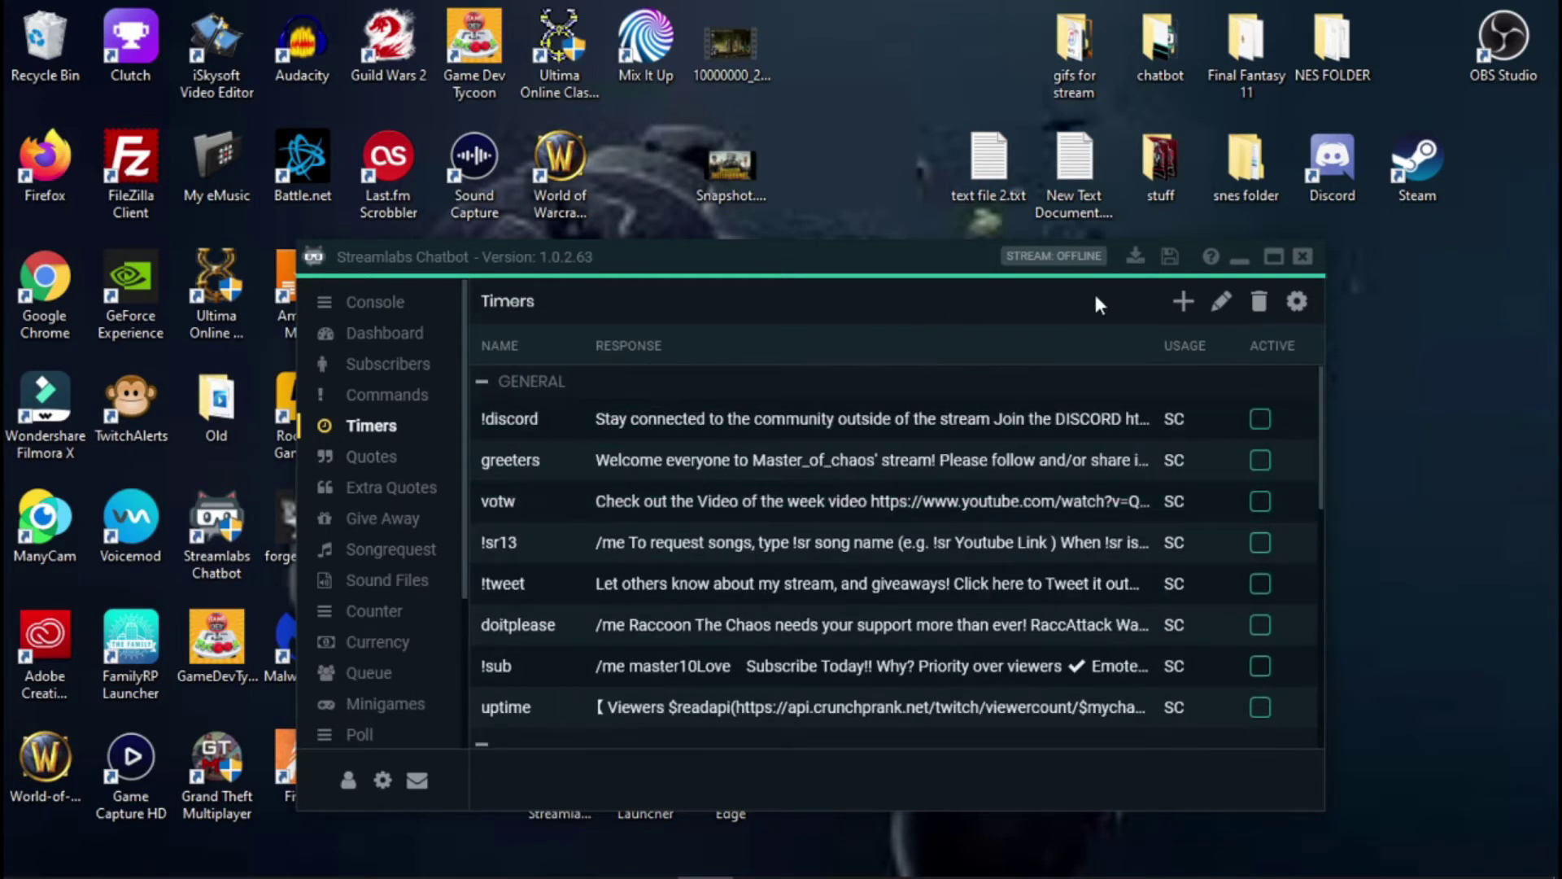
pyautogui.click(1239, 258)
# Step: Switch to Firebot and look over its Currency and Games pages and the list of custom commands
pyautogui.moveTo(834, 850)
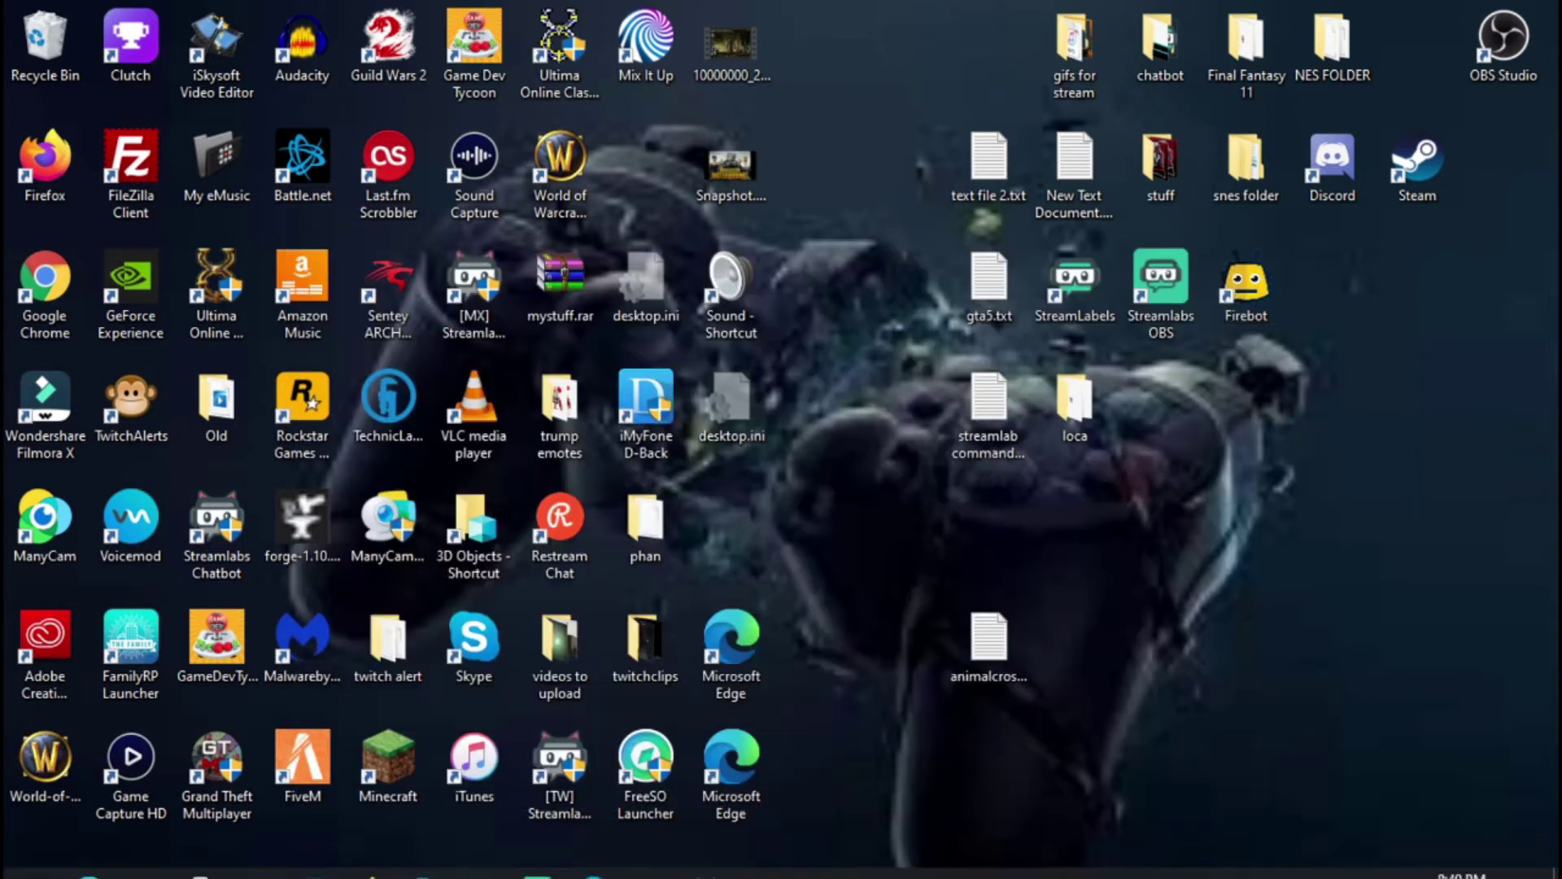
pyautogui.click(649, 854)
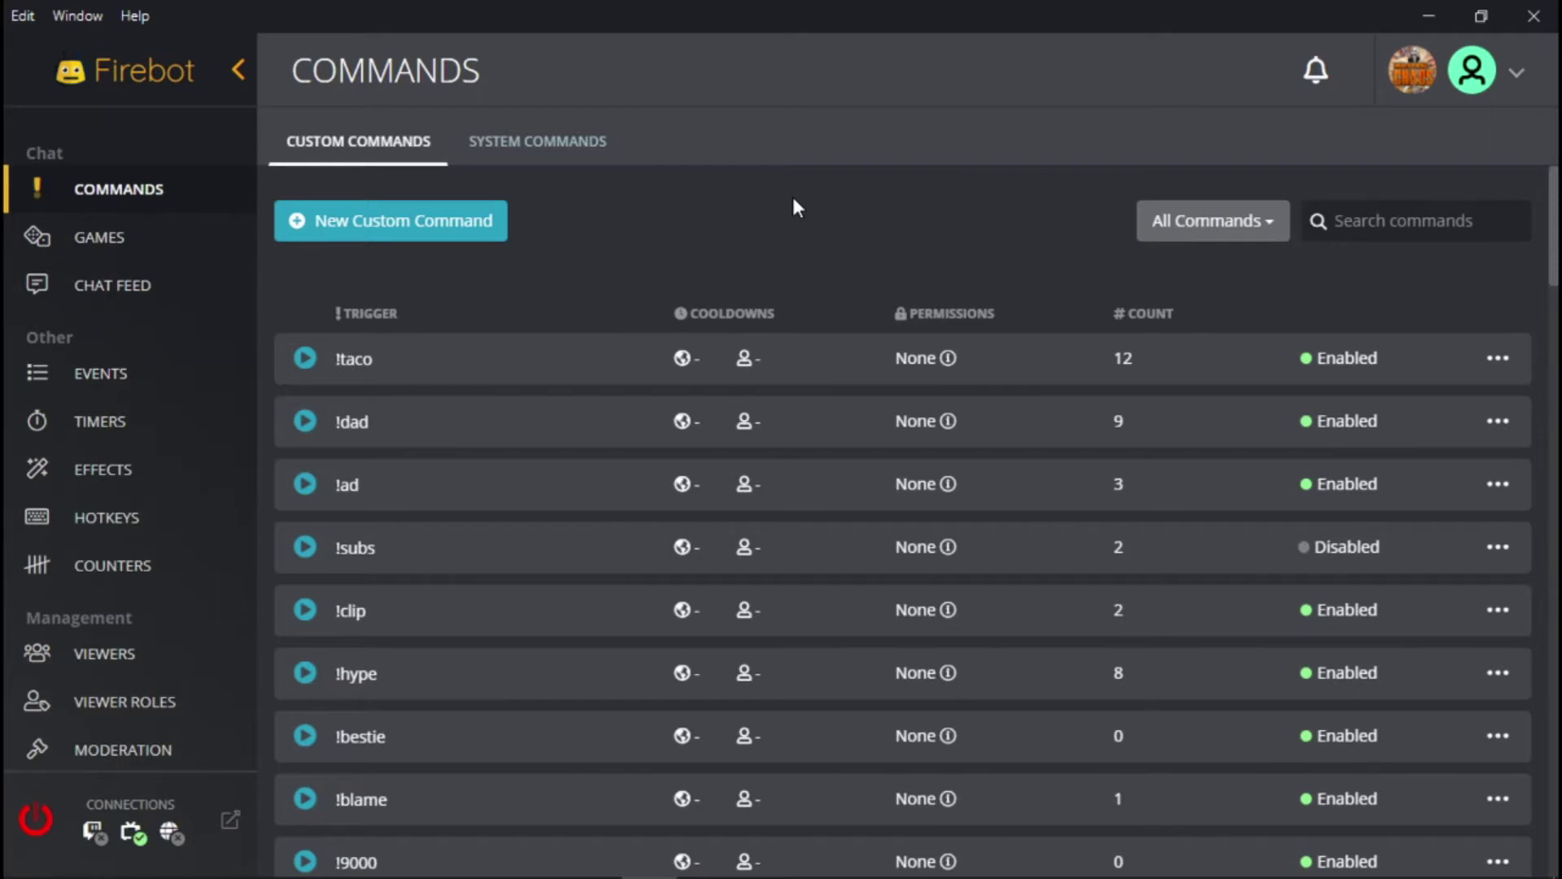
pyautogui.scroll(-3, 171, 431)
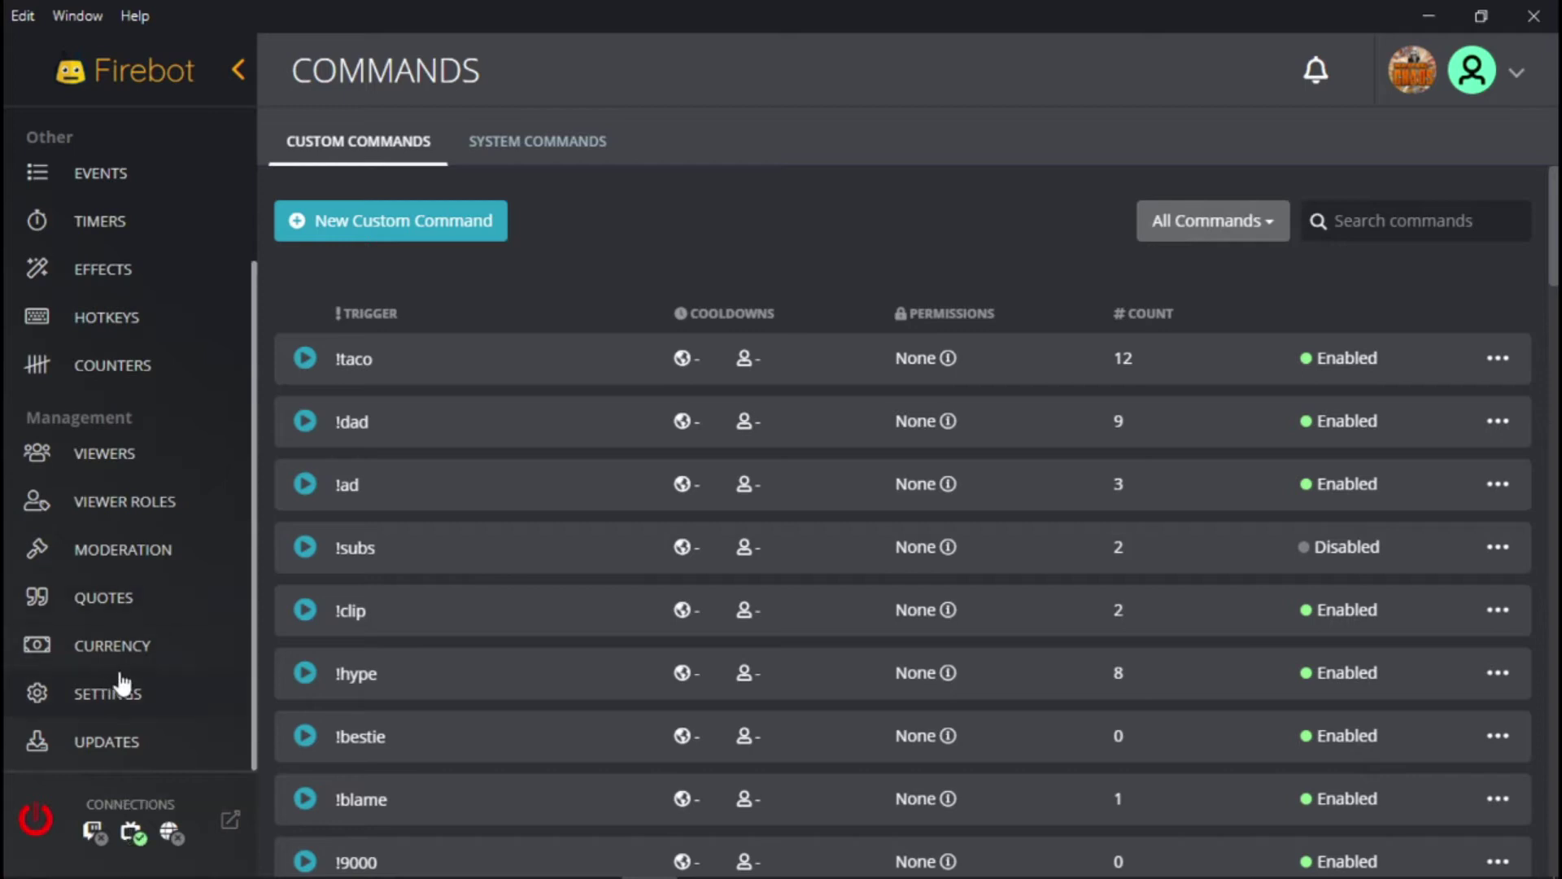
pyautogui.click(126, 645)
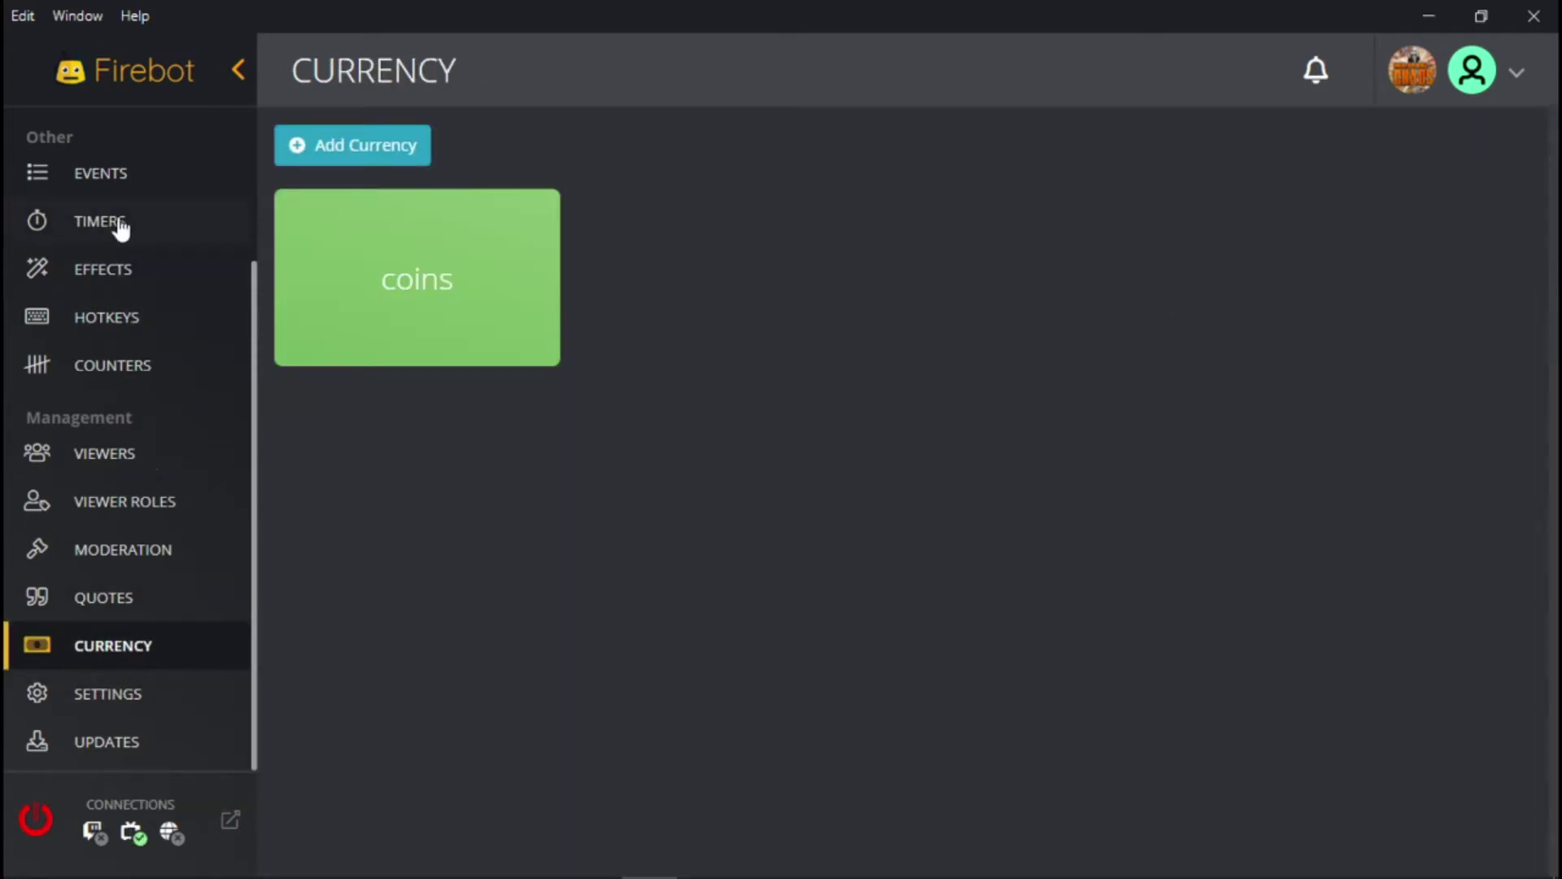
pyautogui.scroll(3, 143, 281)
pyautogui.click(145, 242)
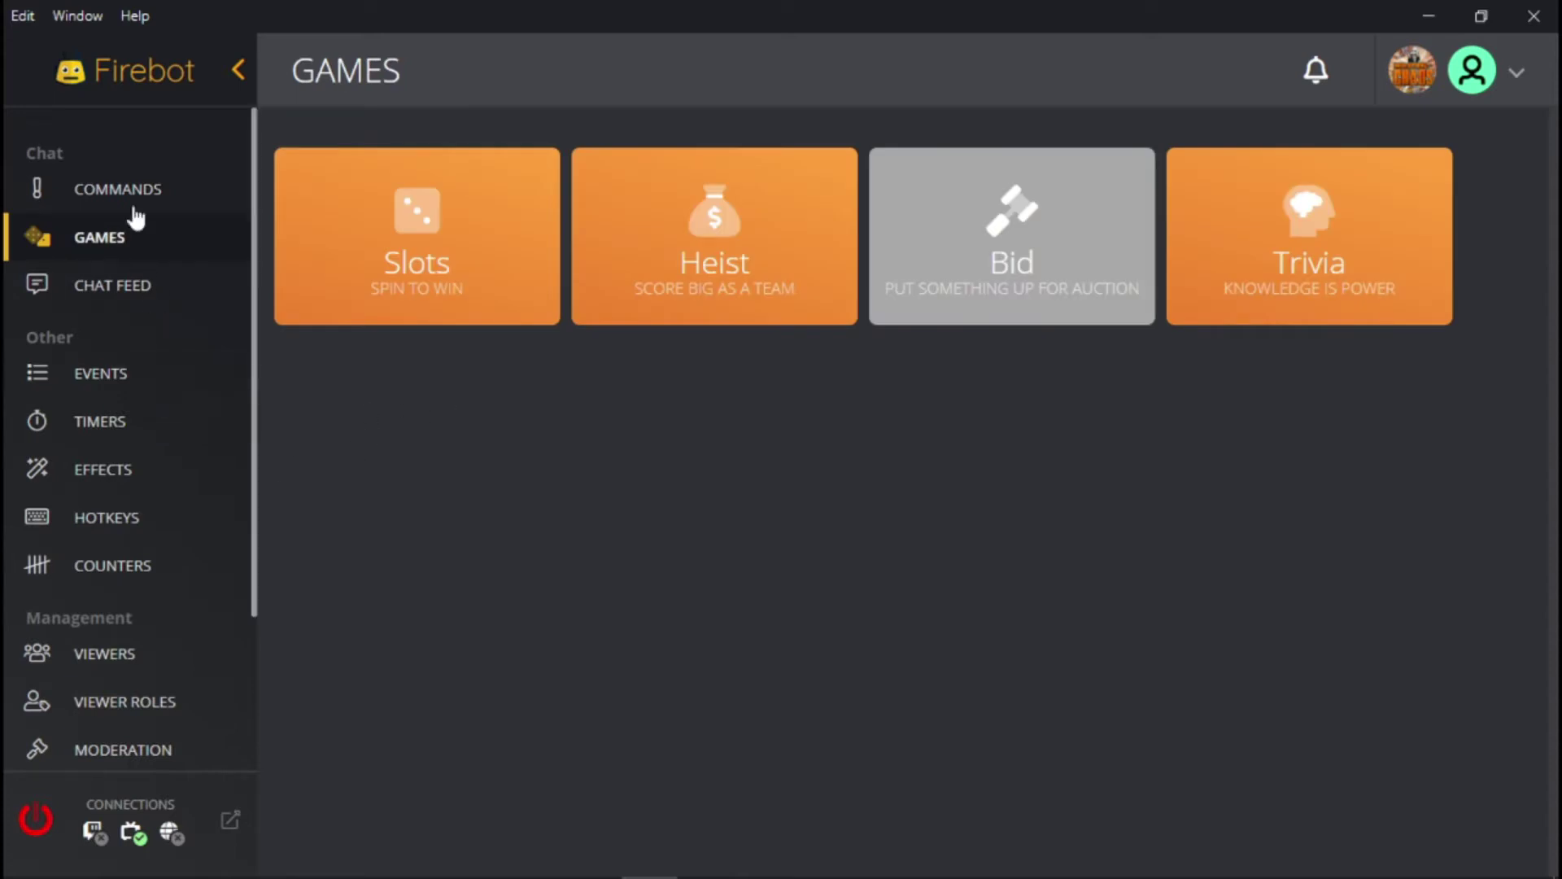
pyautogui.click(118, 197)
pyautogui.scroll(-5, 429, 358)
pyautogui.scroll(-5, 431, 373)
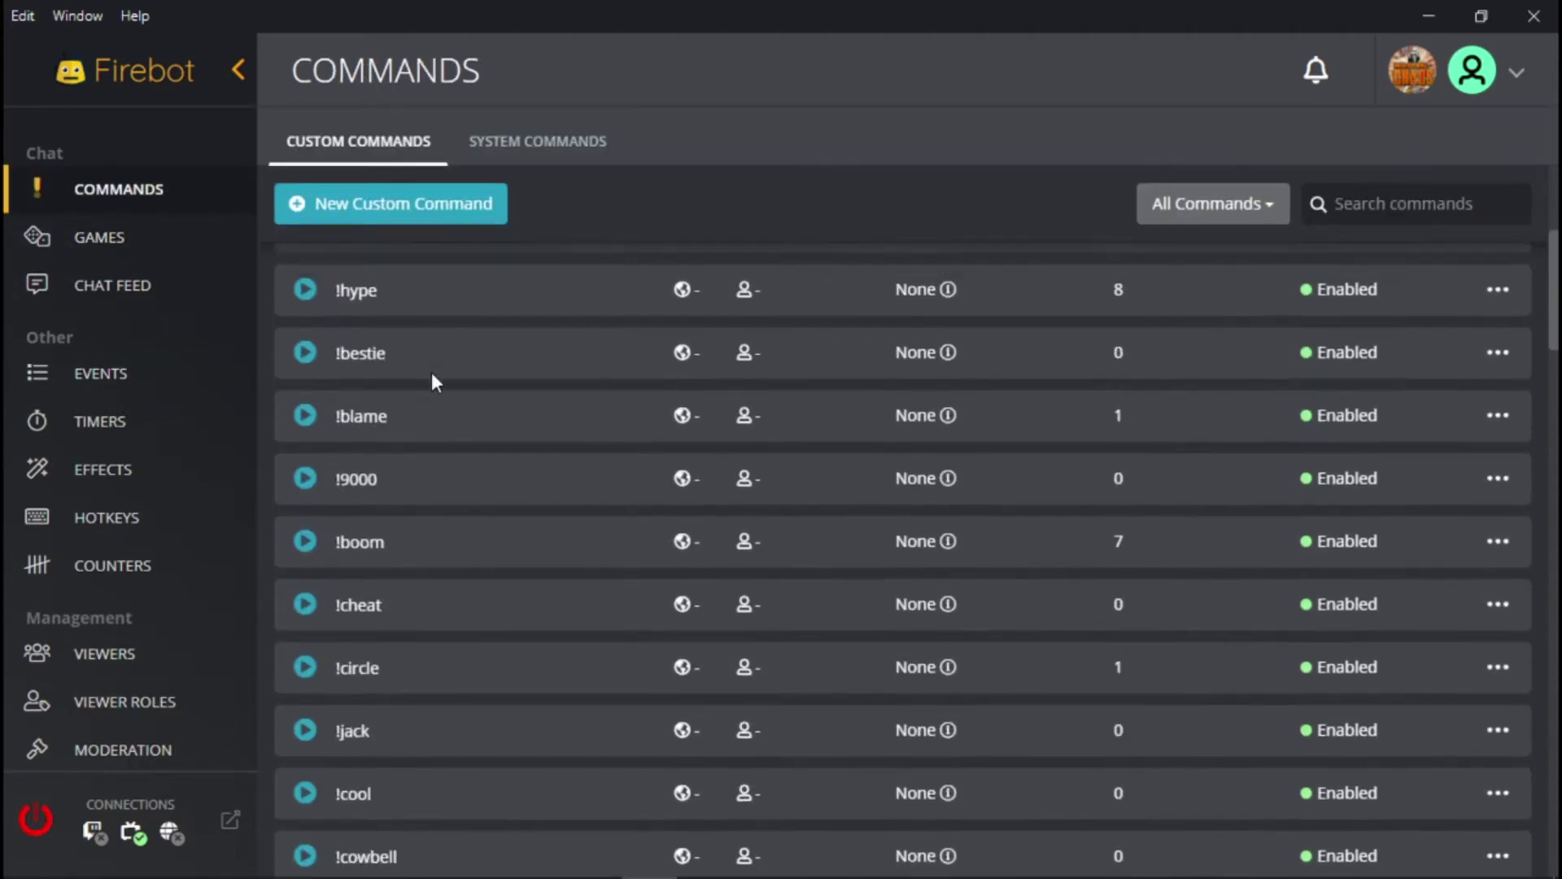
pyautogui.scroll(10, 436, 398)
# Step: Start a new custom command and switch its editor to Advanced Mode
pyautogui.click(373, 228)
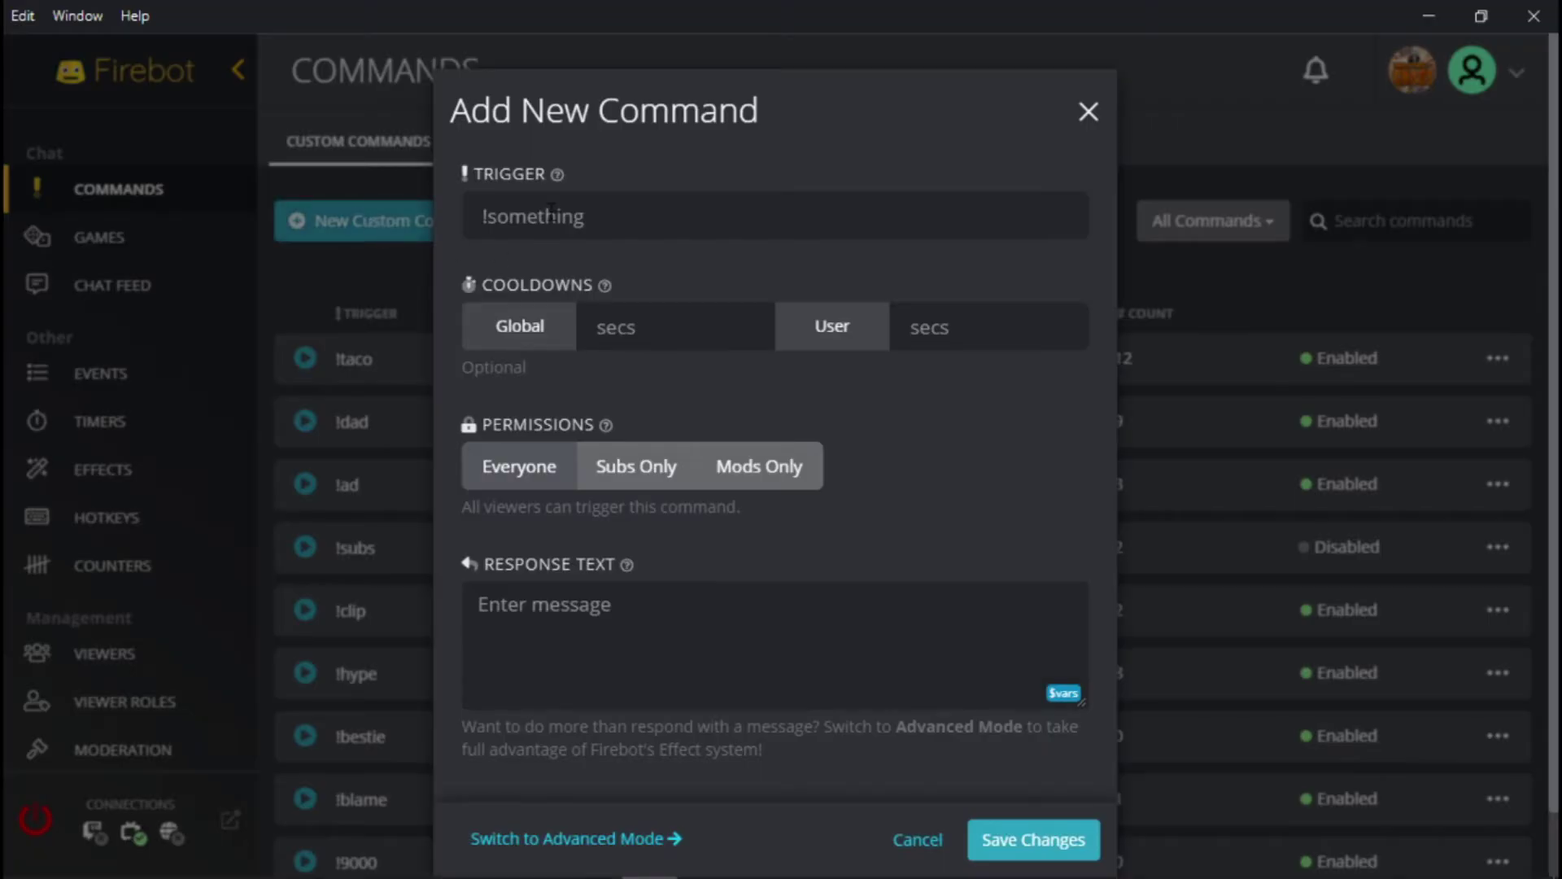
pyautogui.scroll(-1, 542, 520)
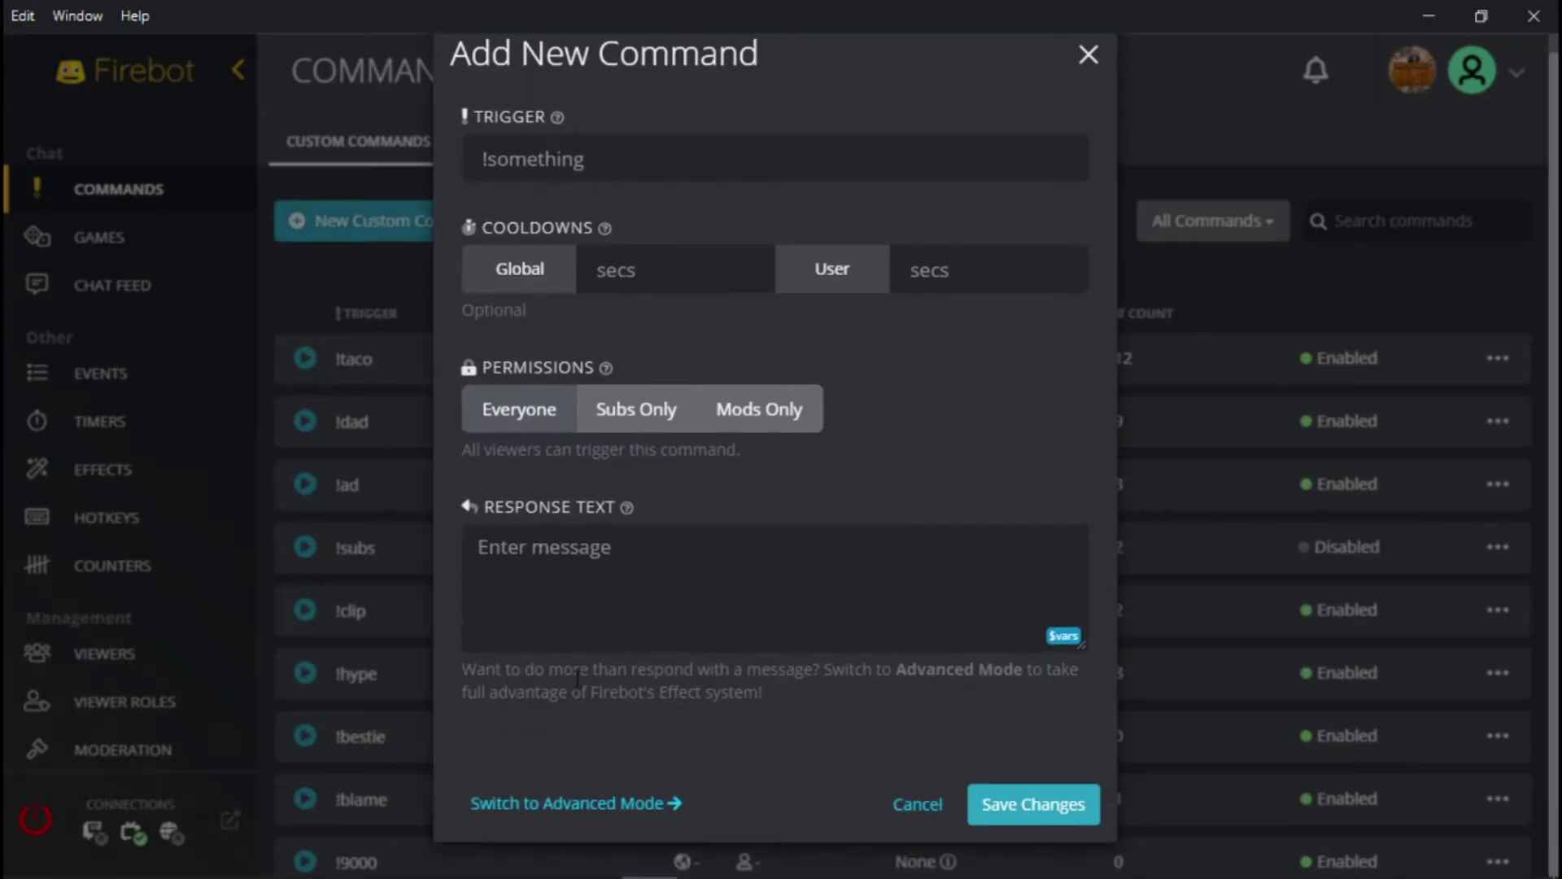
pyautogui.click(584, 803)
# Step: Add a Chat effect to the new command that sends the message "hffddhh" as the bot
pyautogui.scroll(-1, 574, 529)
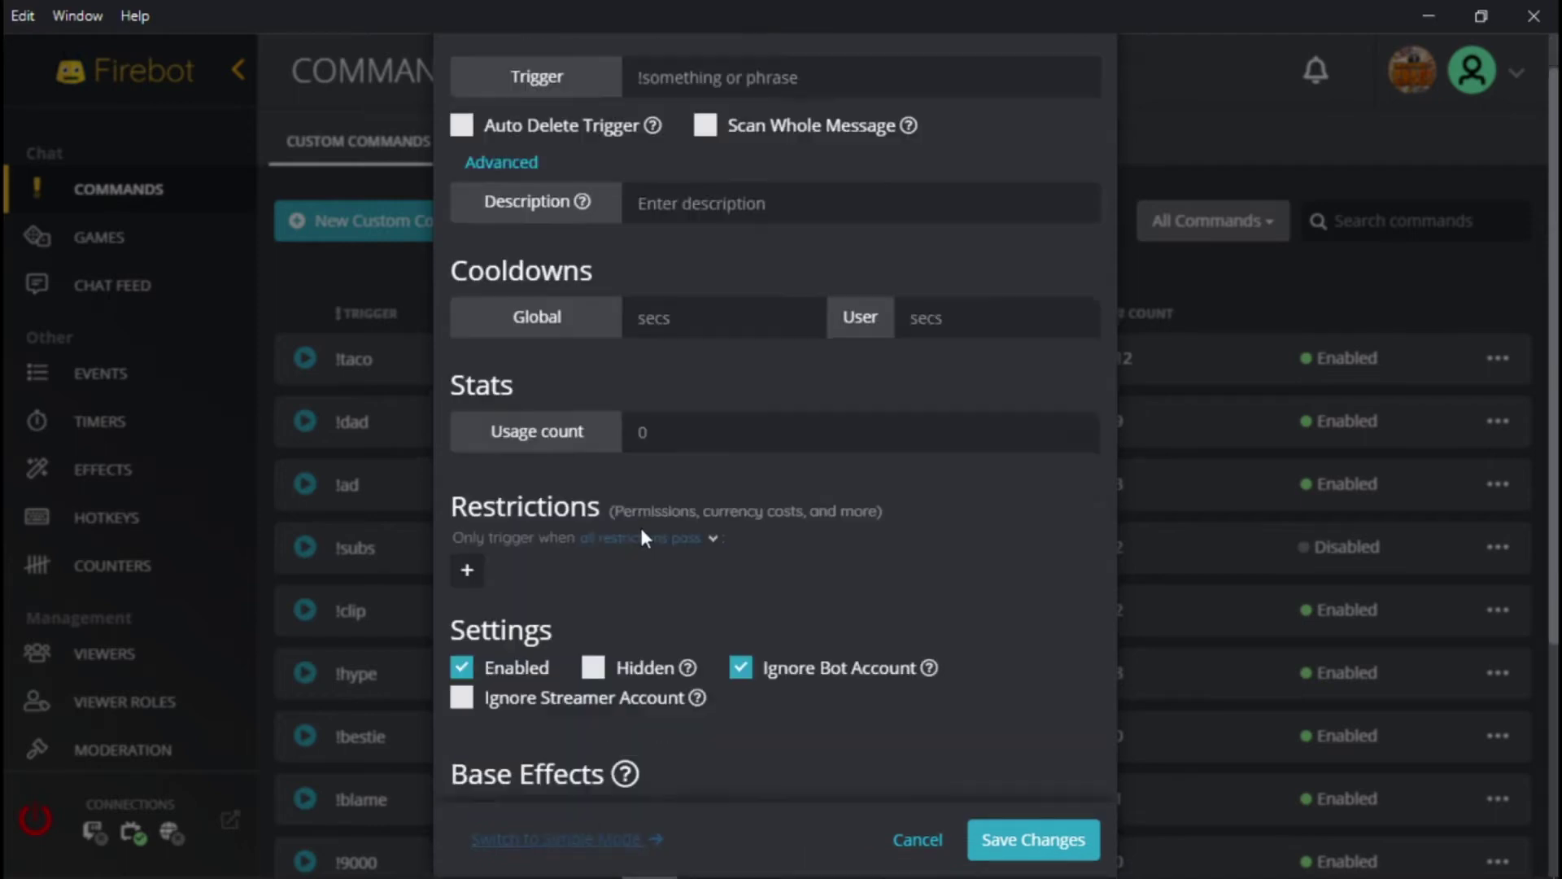
pyautogui.scroll(-5, 642, 536)
pyautogui.click(575, 550)
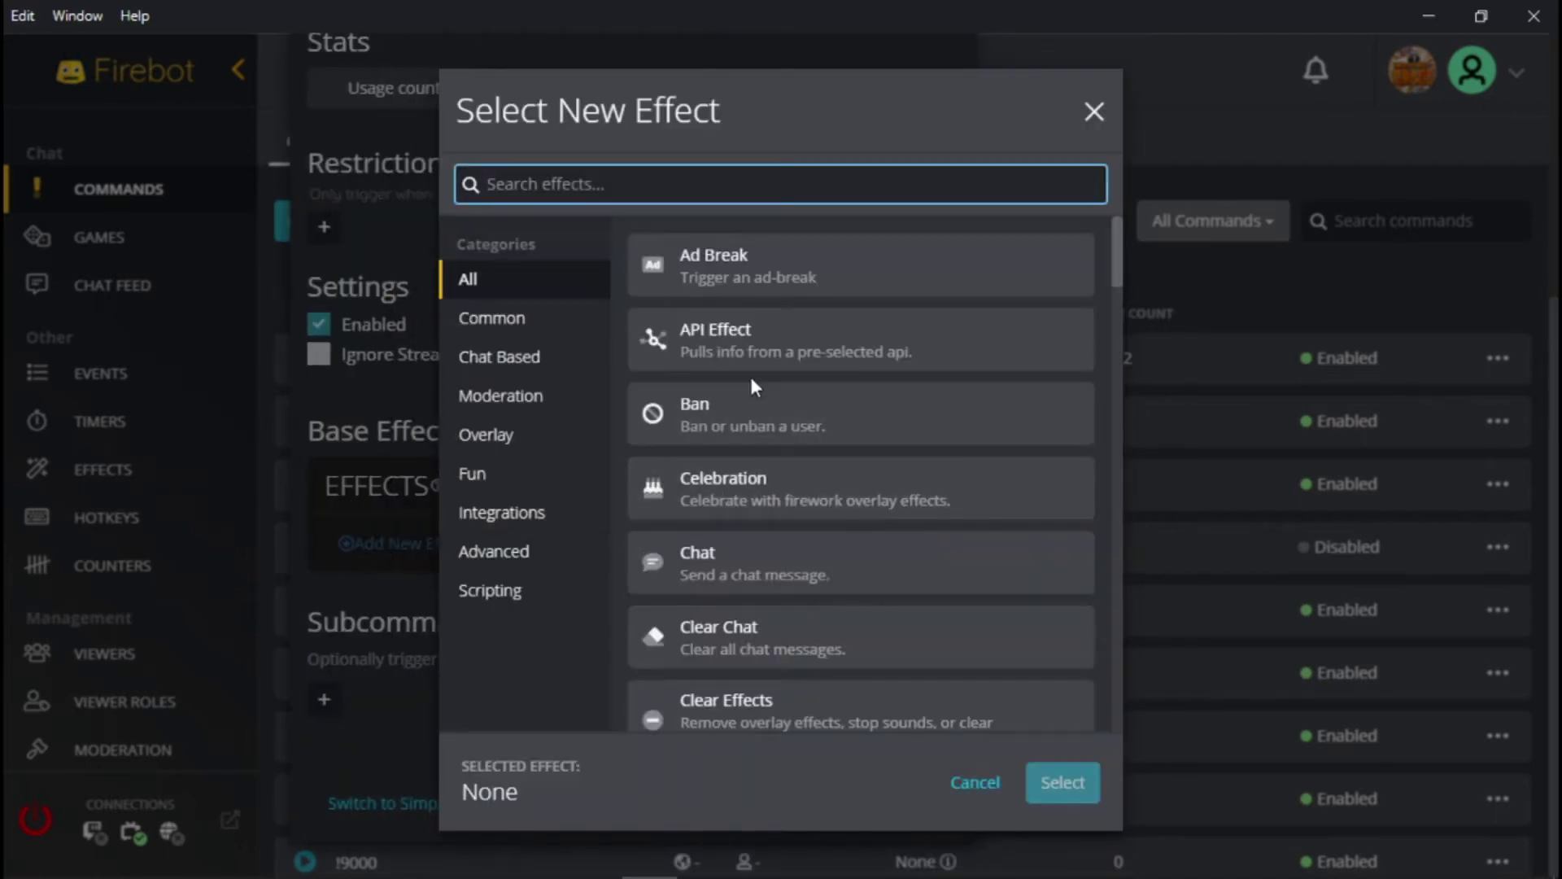
pyautogui.click(771, 577)
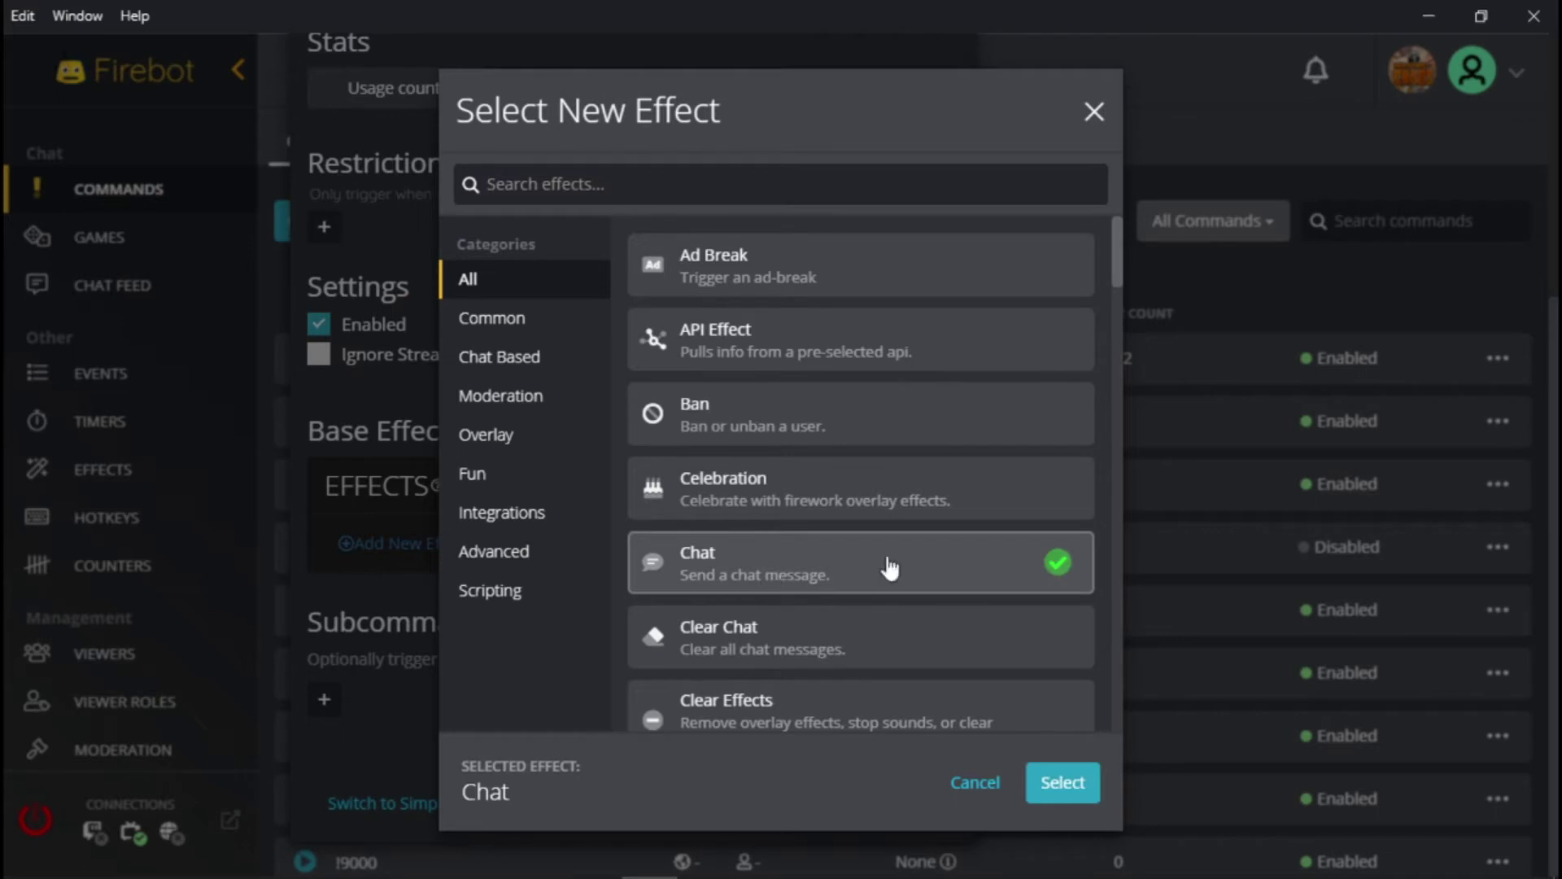
pyautogui.click(1053, 785)
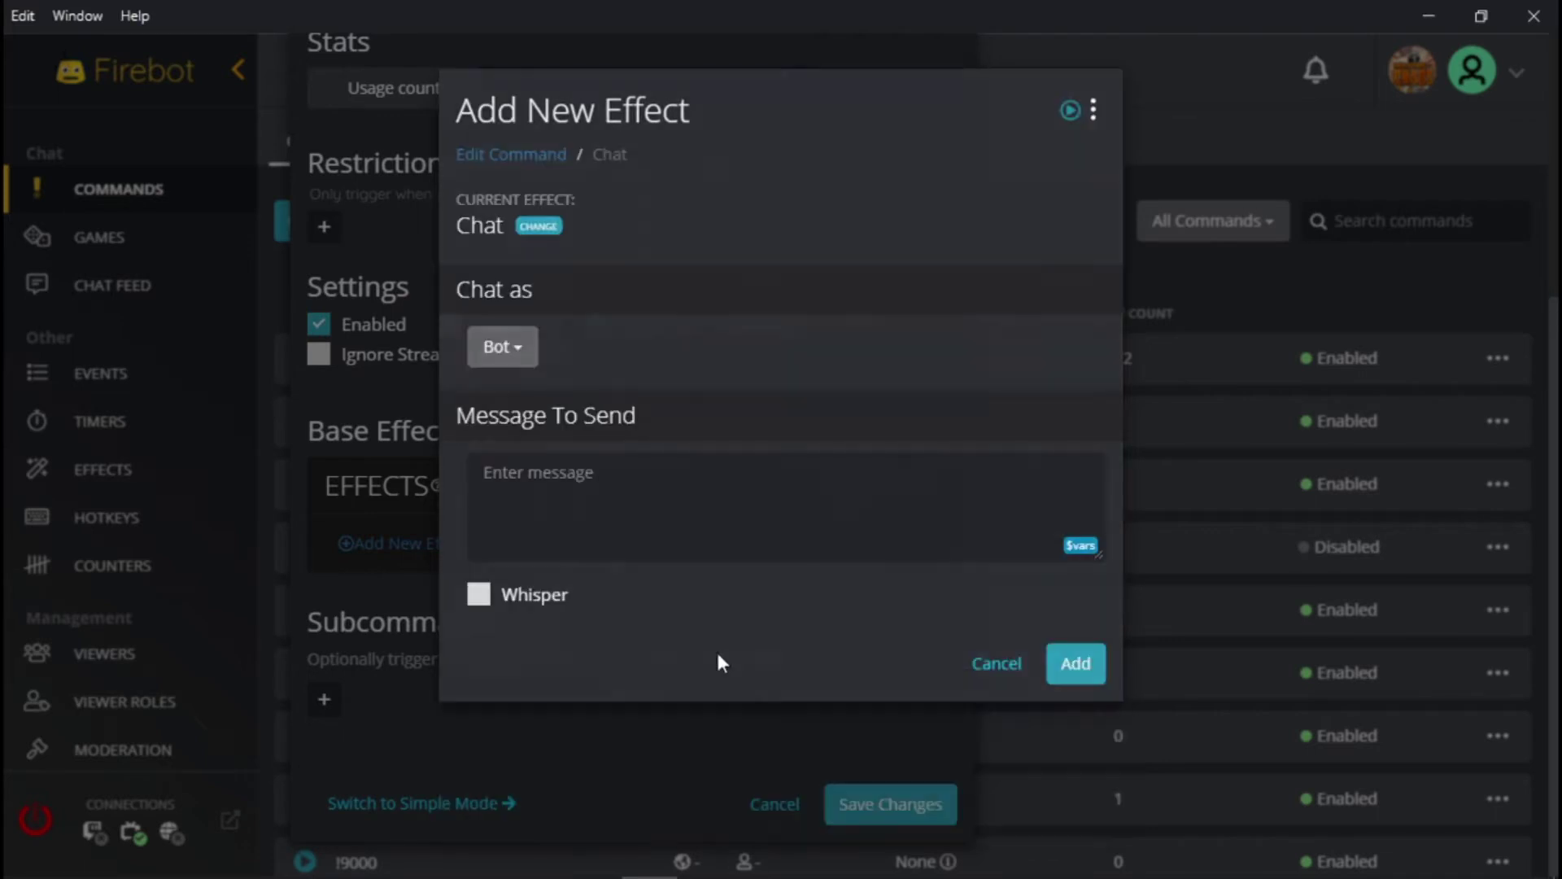
pyautogui.click(749, 498)
pyautogui.write('hffddhh')
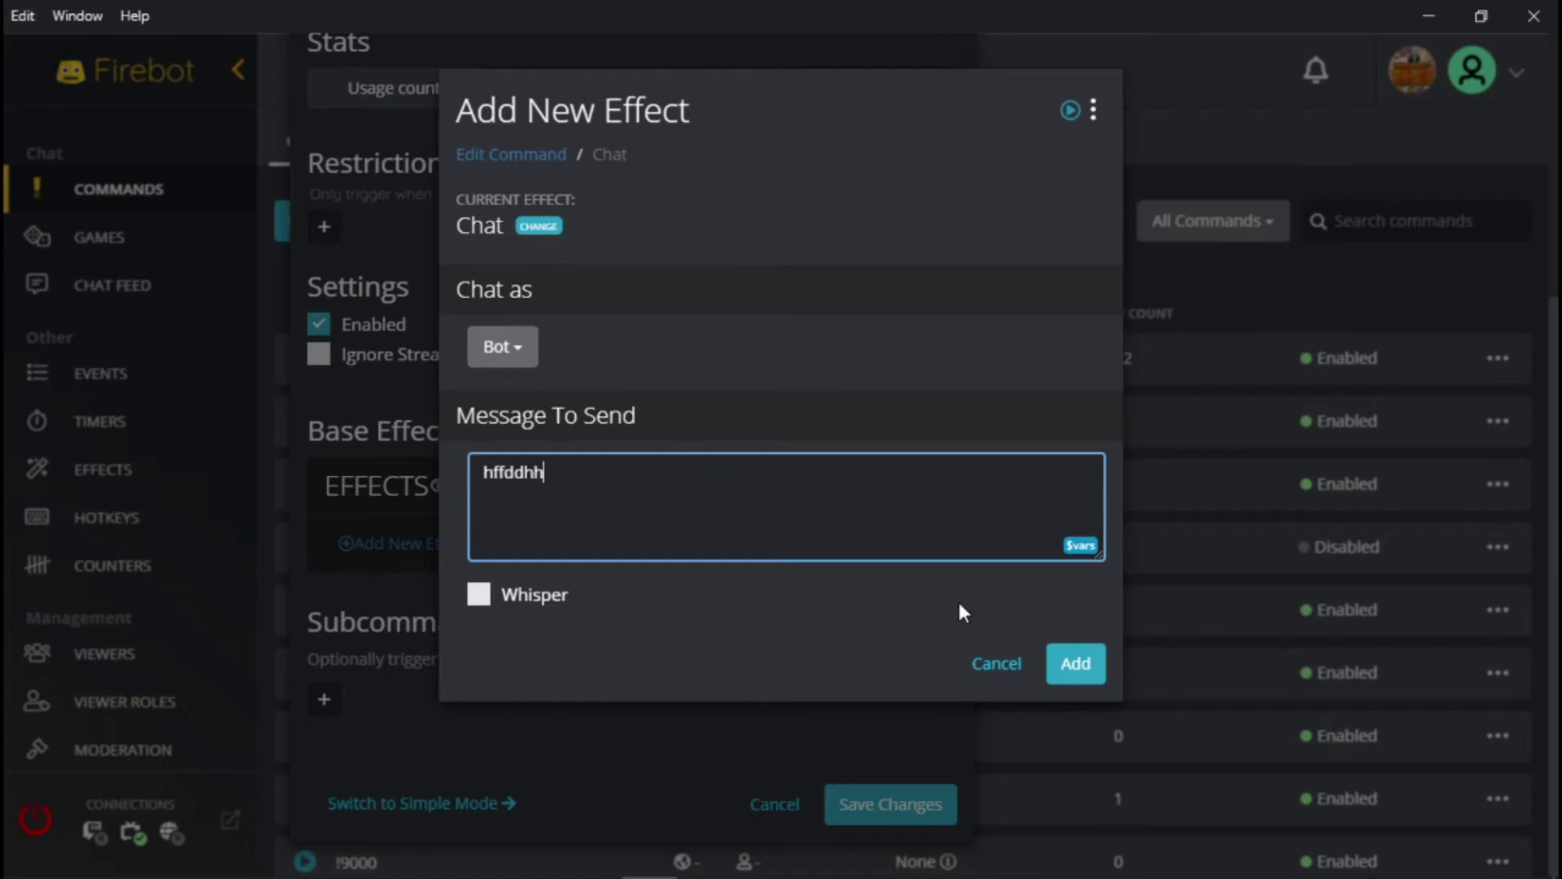
pyautogui.click(1074, 663)
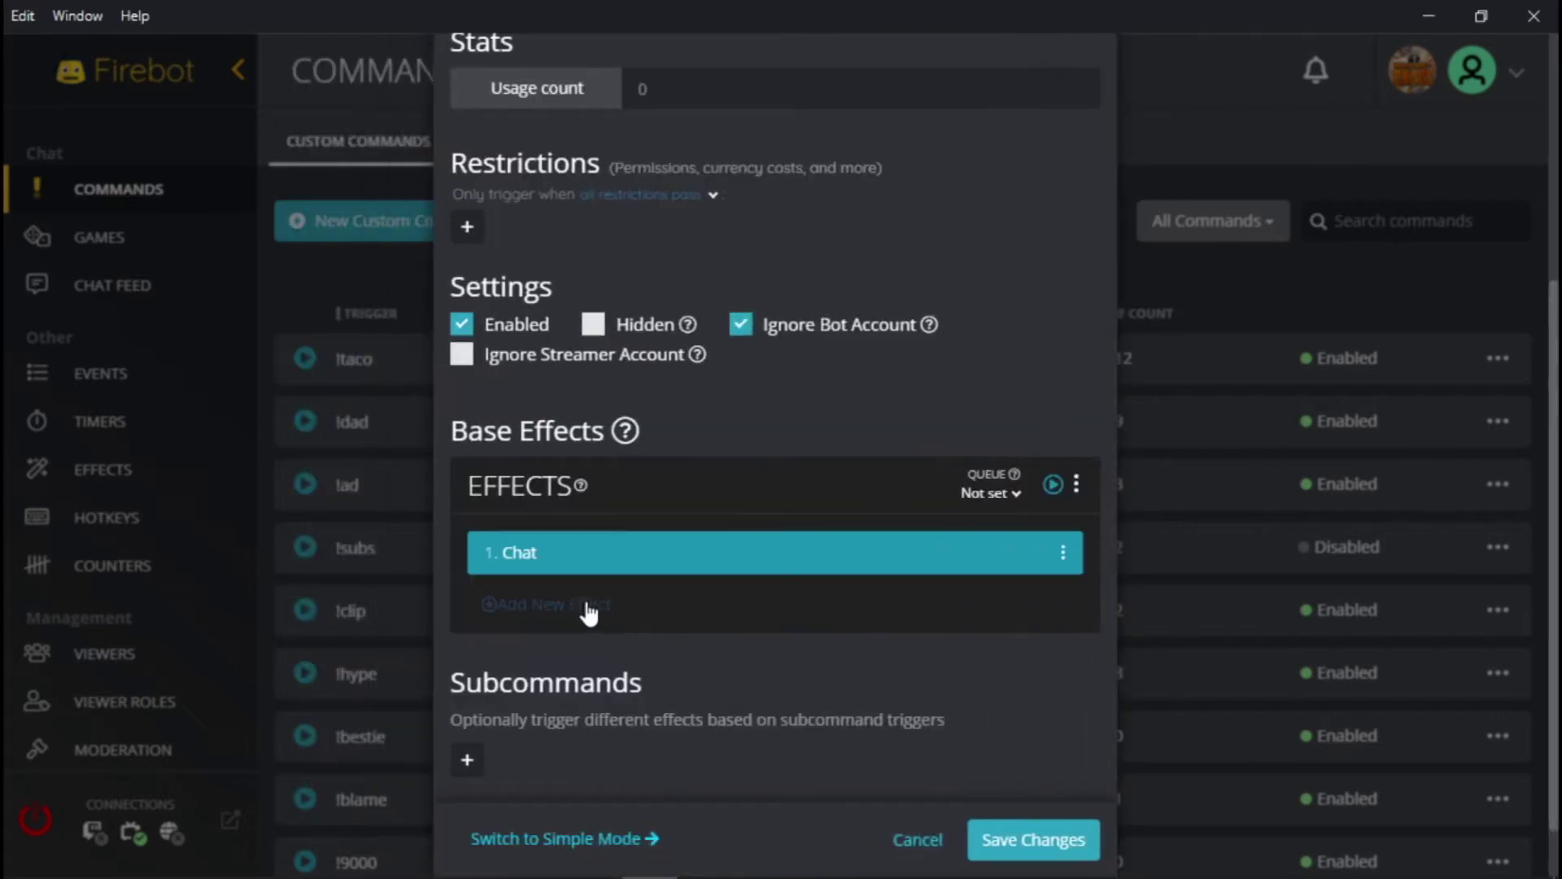
# Step: Examine the effects available for the new command, including Play Sound, Play Video and Roll Credits, and discard the command
pyautogui.click(509, 604)
pyautogui.scroll(-8, 777, 549)
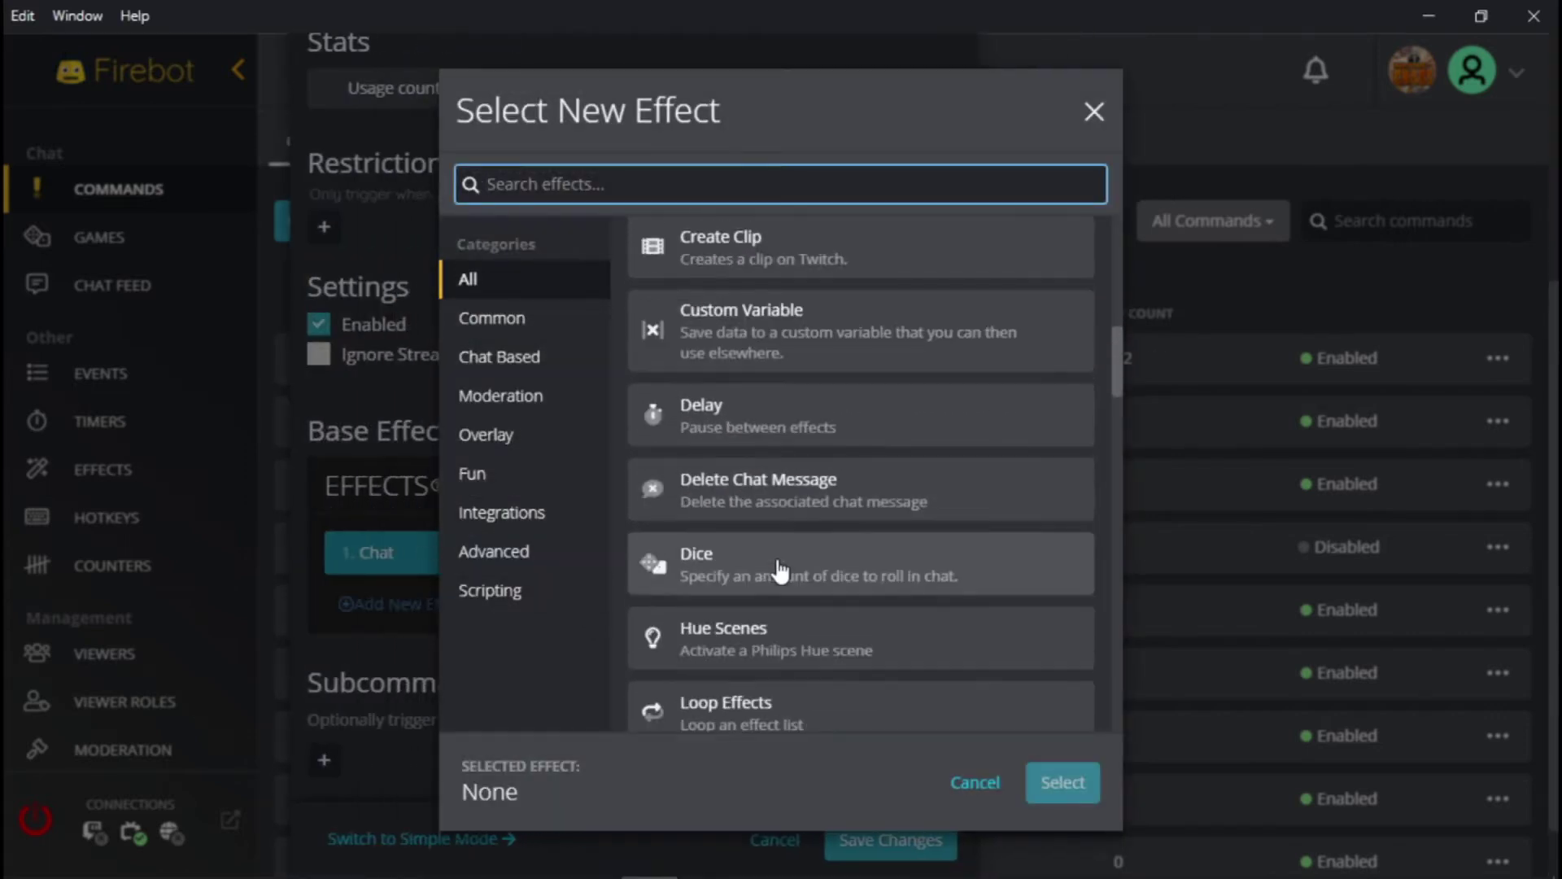
pyautogui.scroll(-7, 781, 569)
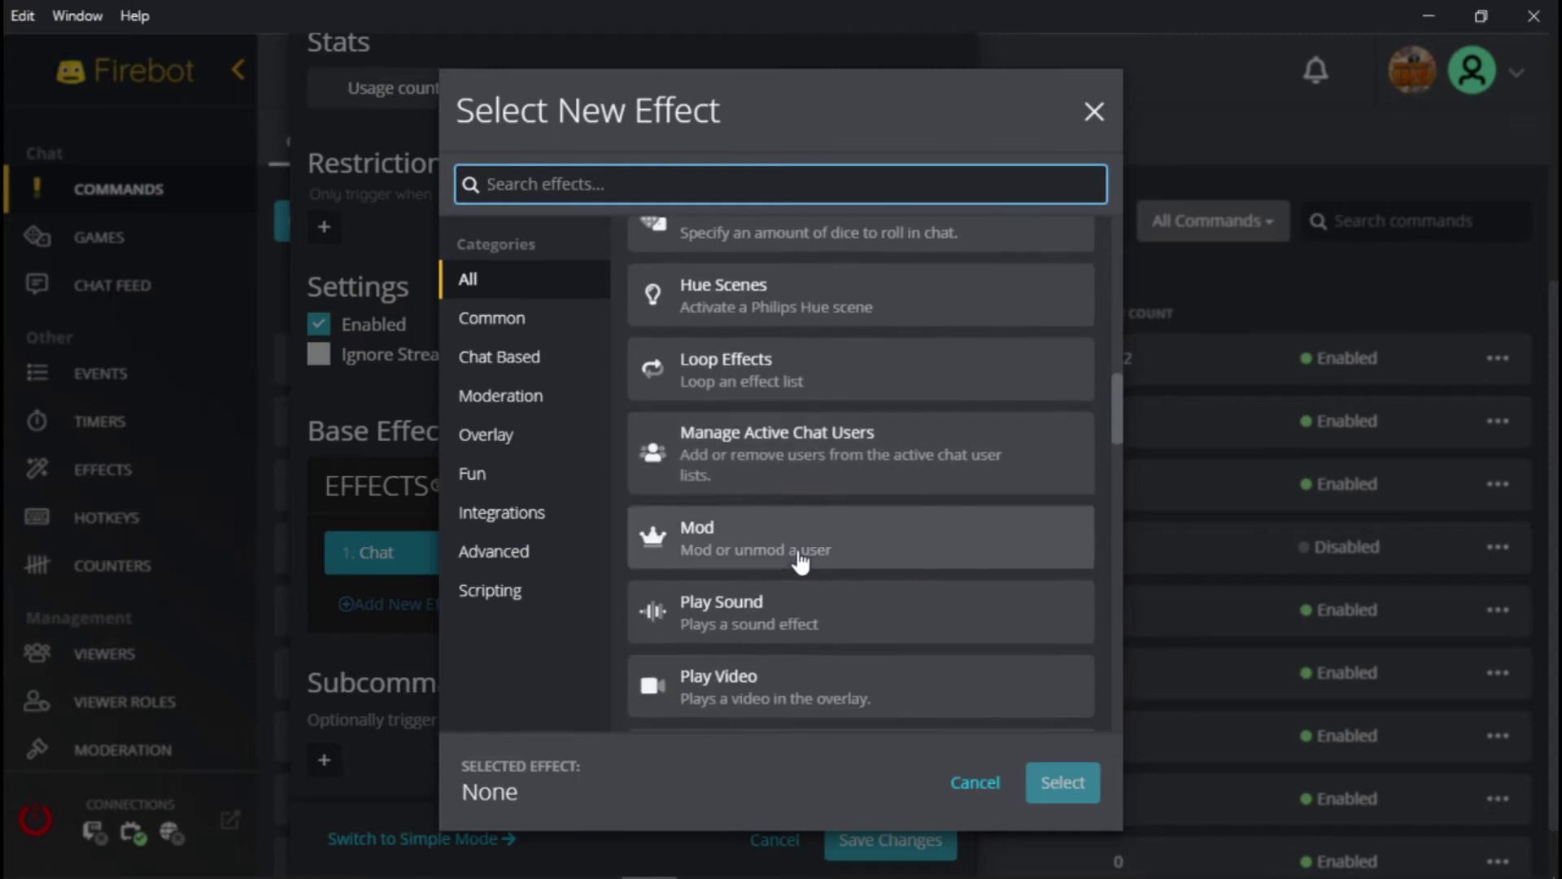
pyautogui.click(791, 401)
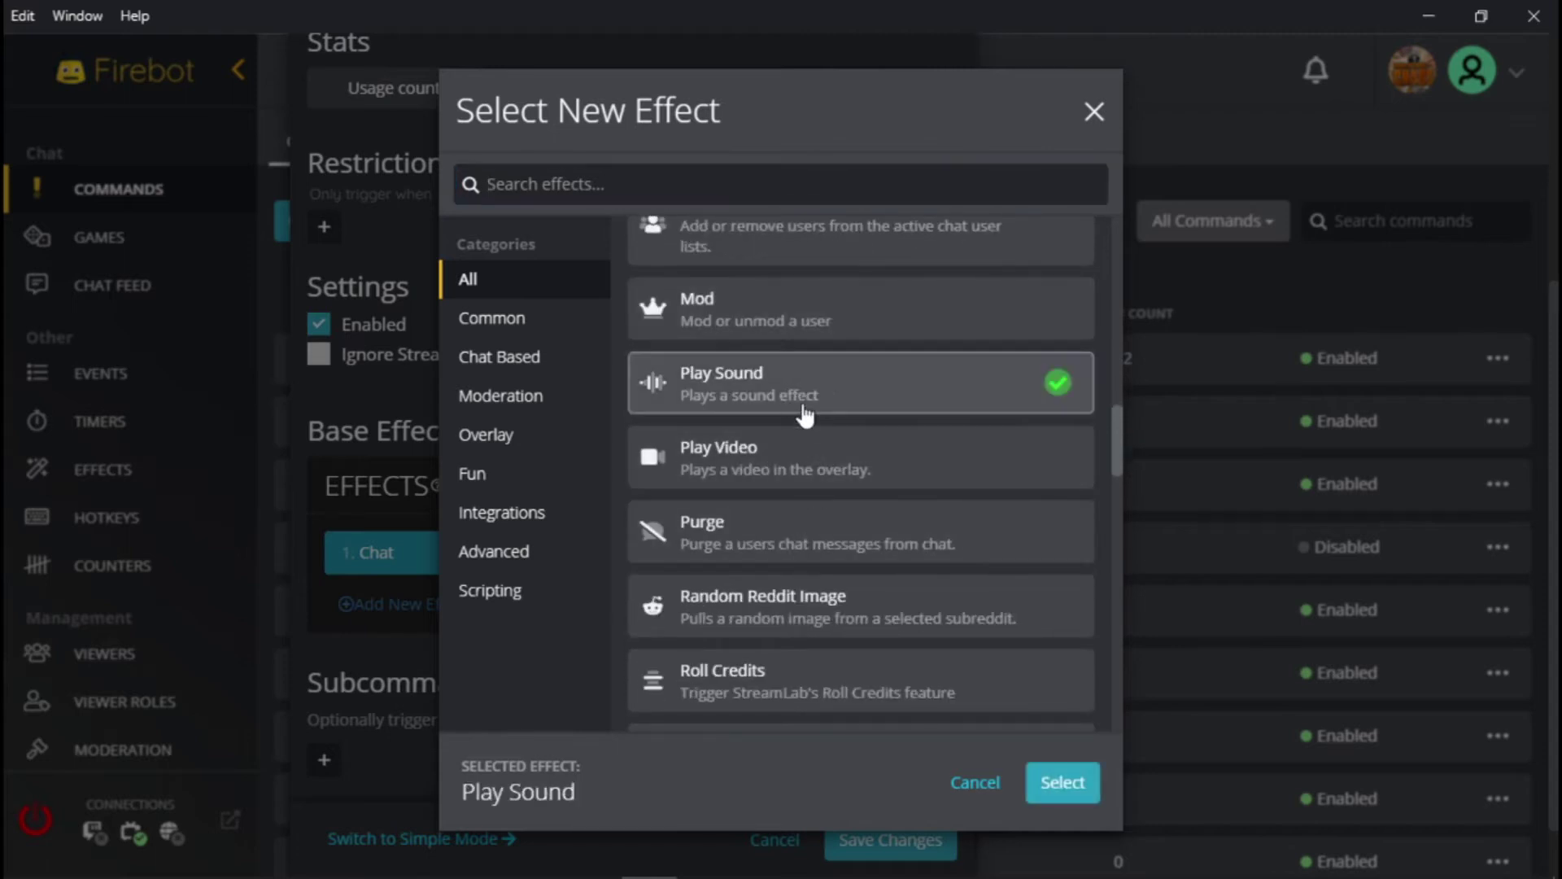
pyautogui.click(820, 465)
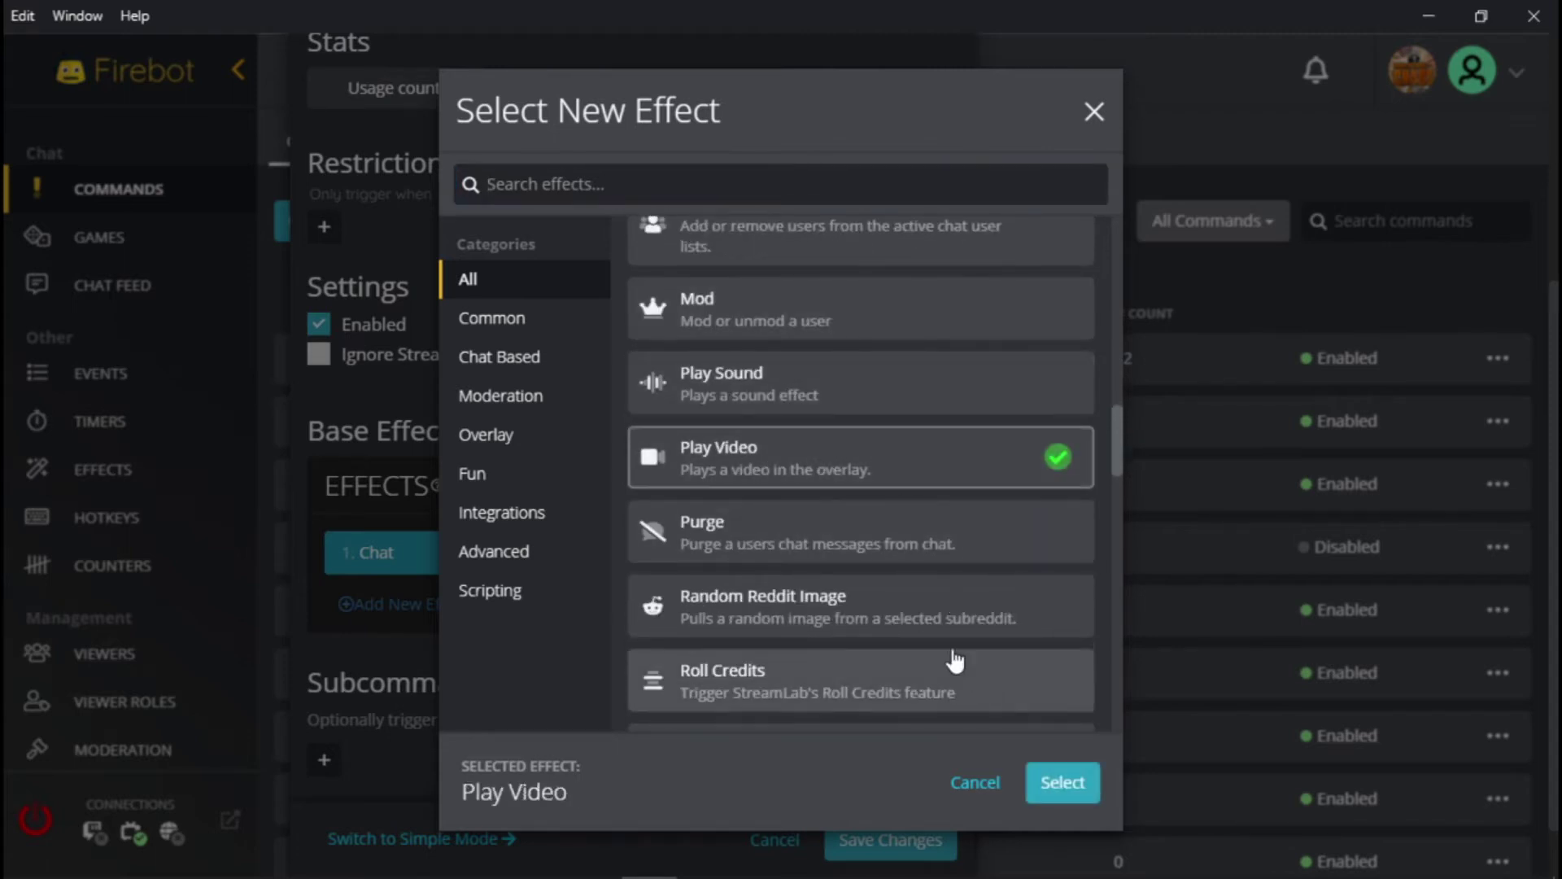
pyautogui.scroll(-2, 813, 610)
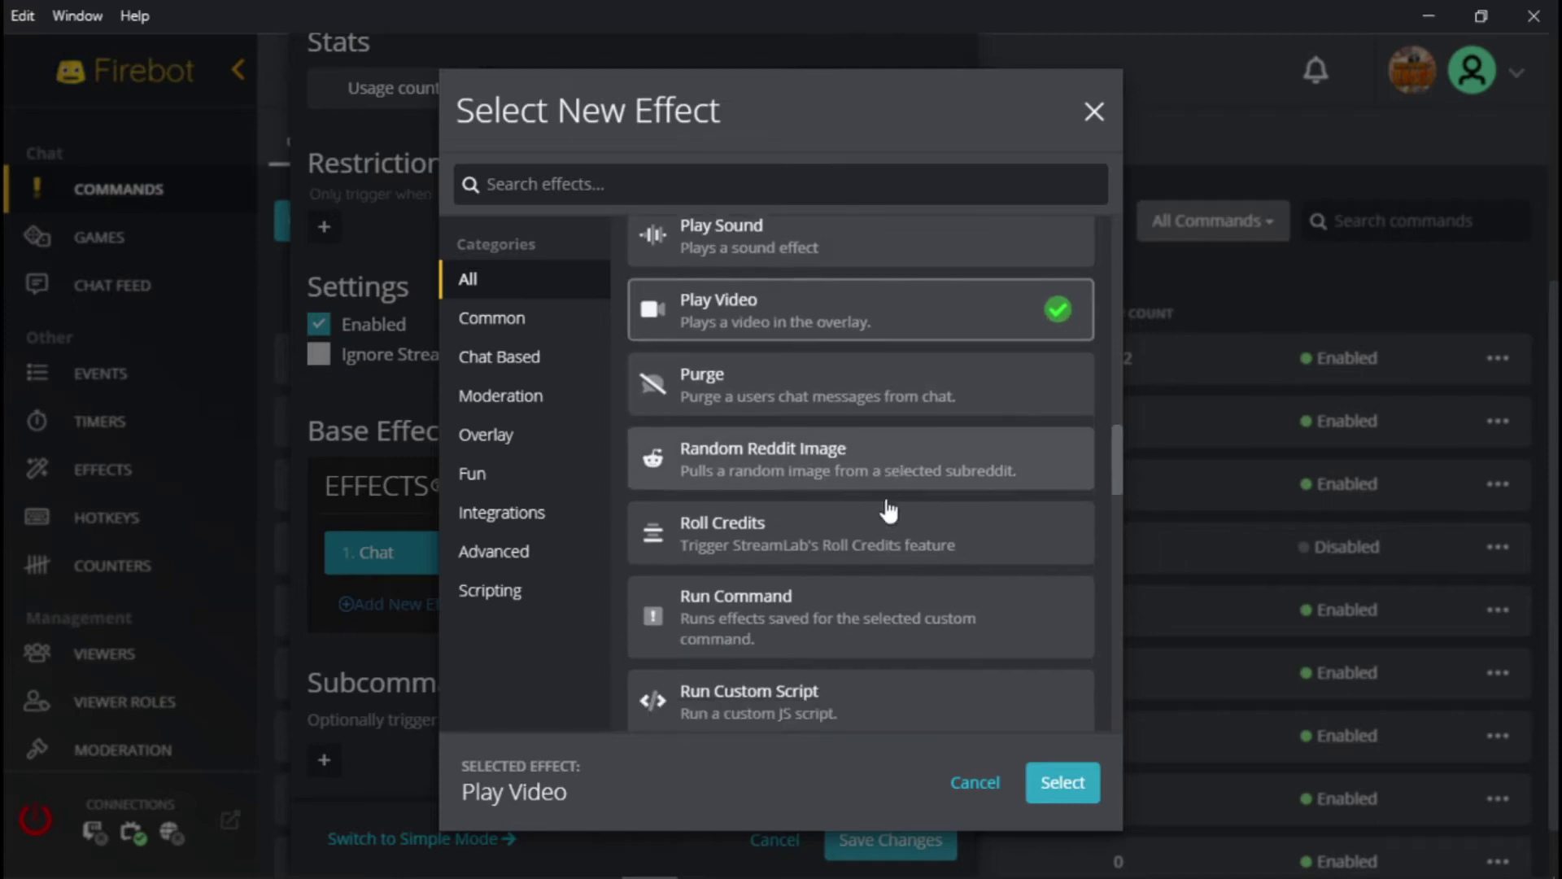
pyautogui.scroll(-3, 888, 511)
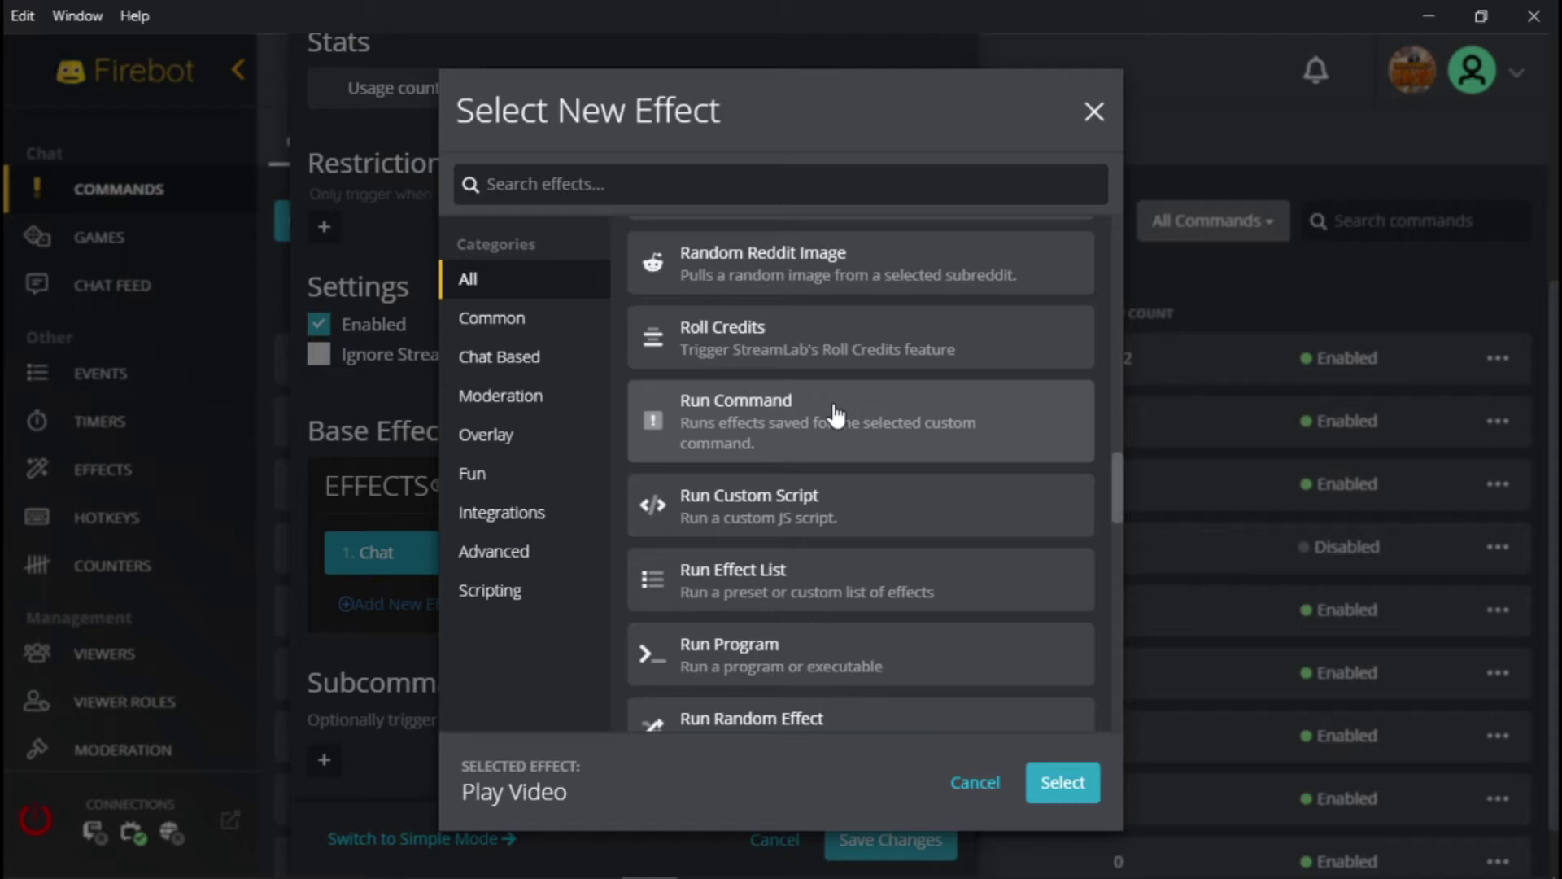
pyautogui.scroll(-1, 837, 415)
pyautogui.scroll(1, 829, 397)
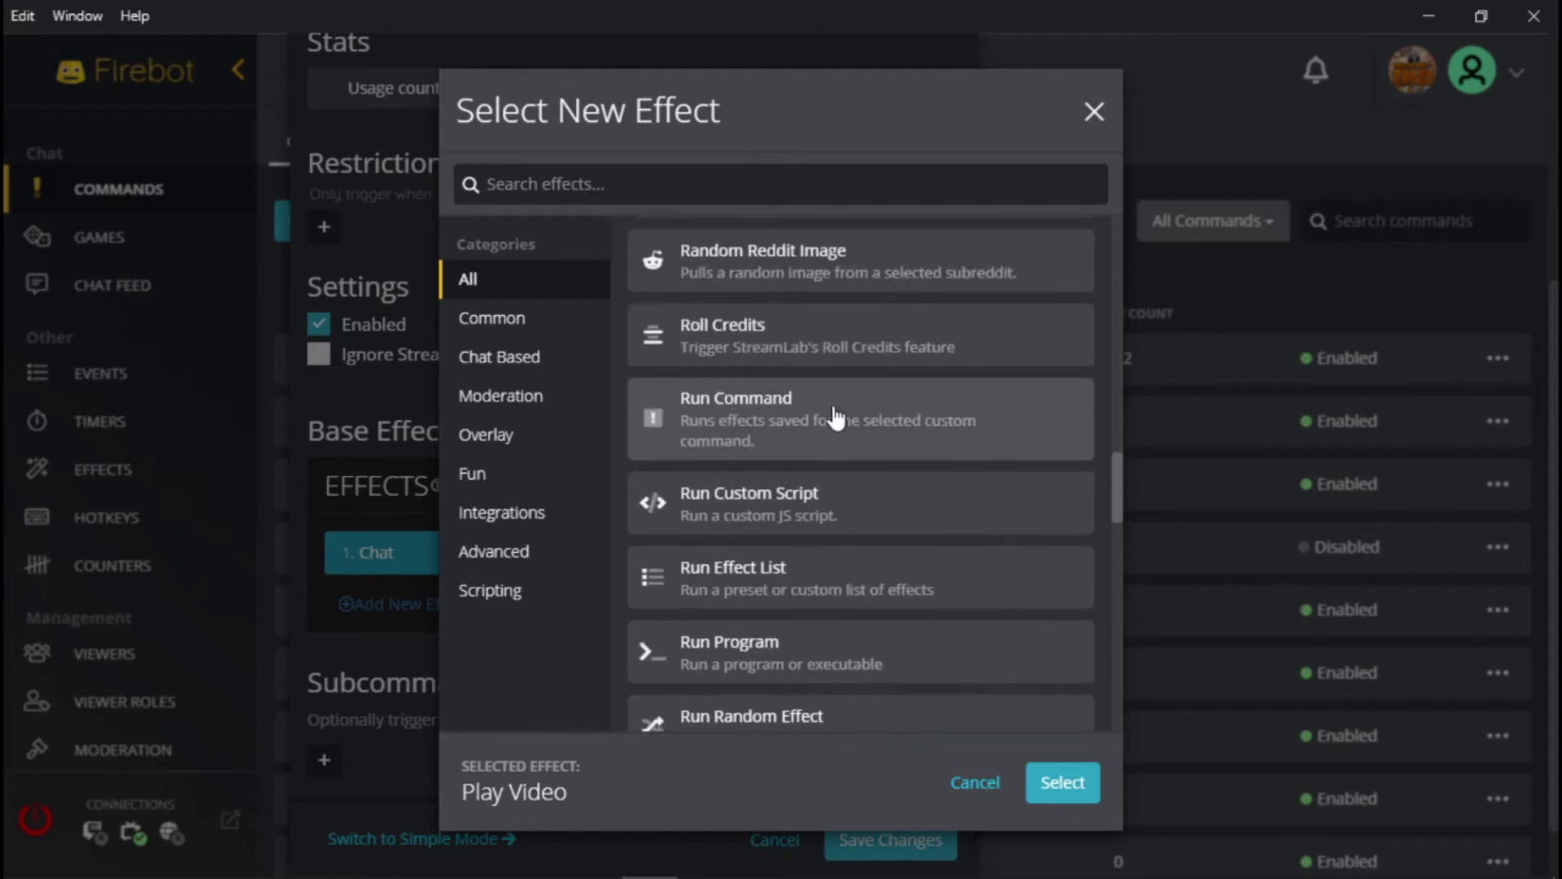
pyautogui.click(839, 343)
pyautogui.scroll(-3, 838, 390)
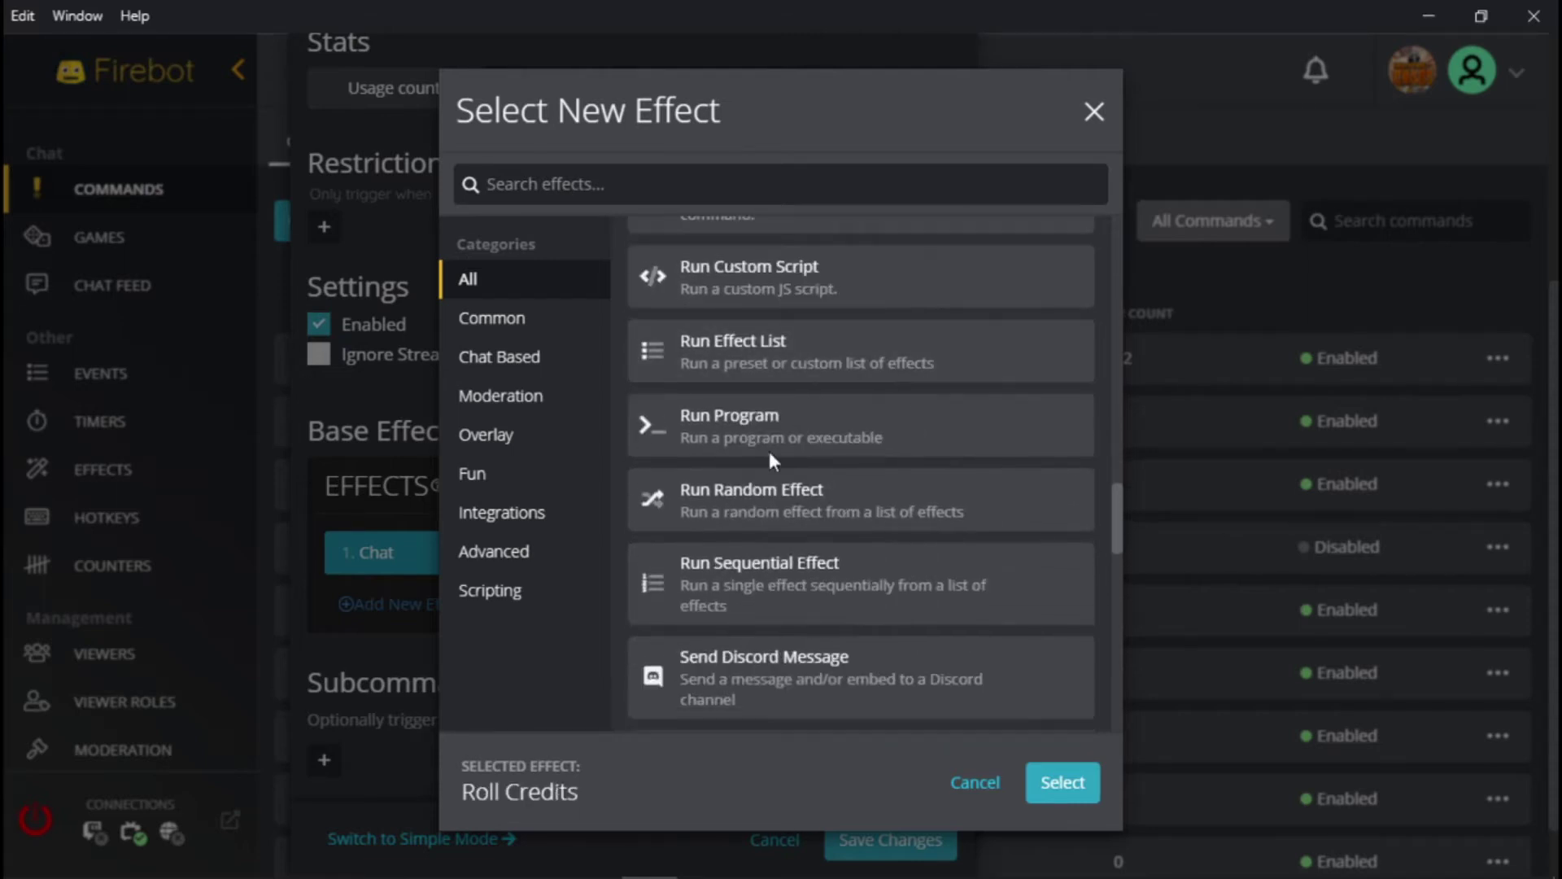
pyautogui.scroll(-10, 827, 431)
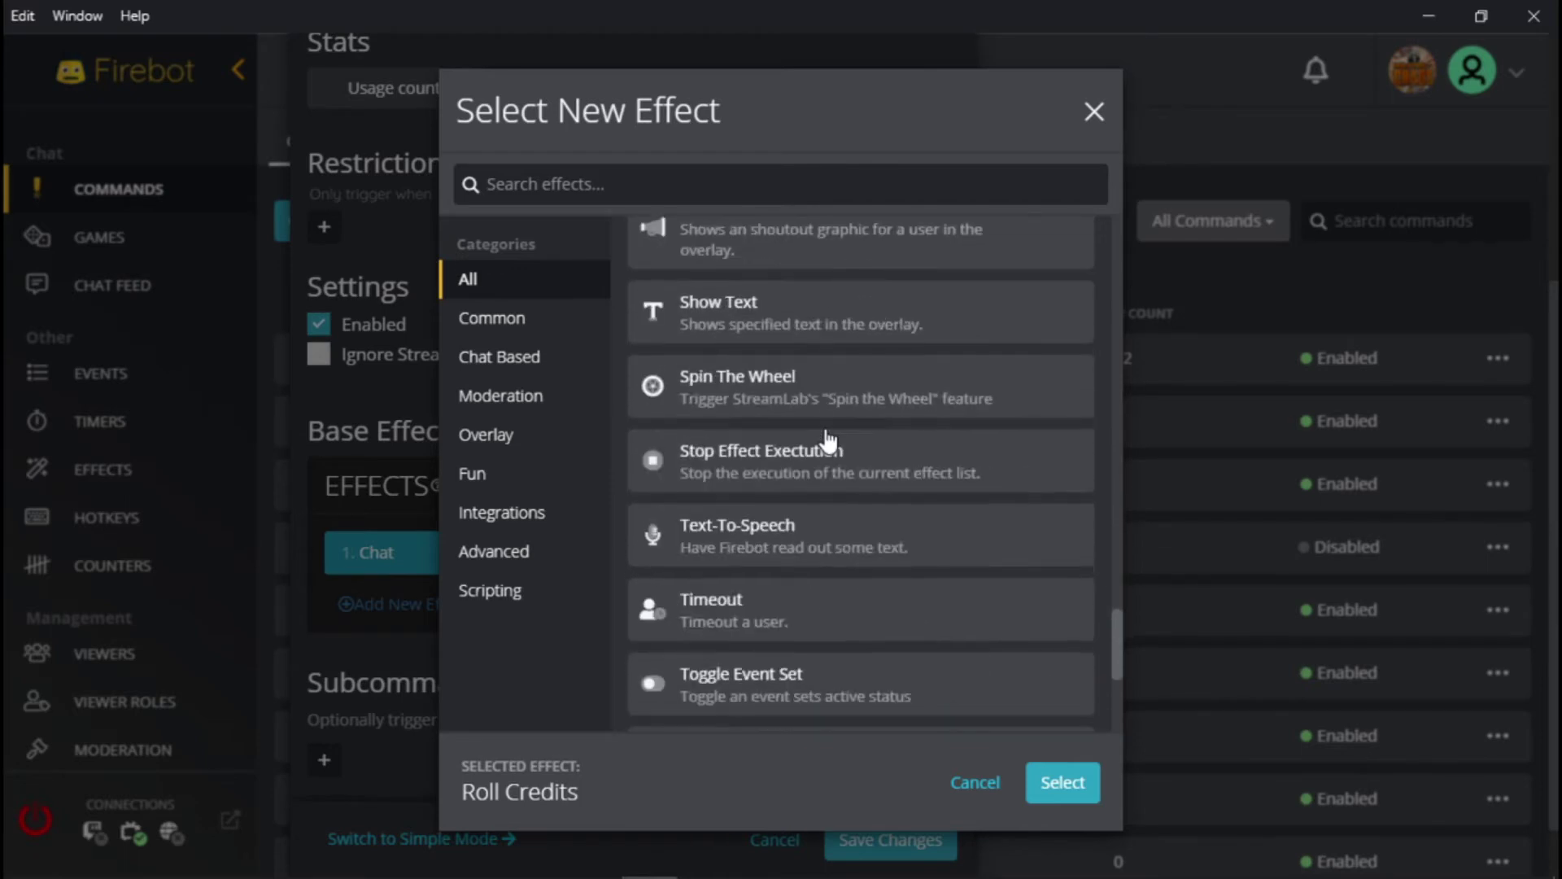
pyautogui.click(1031, 780)
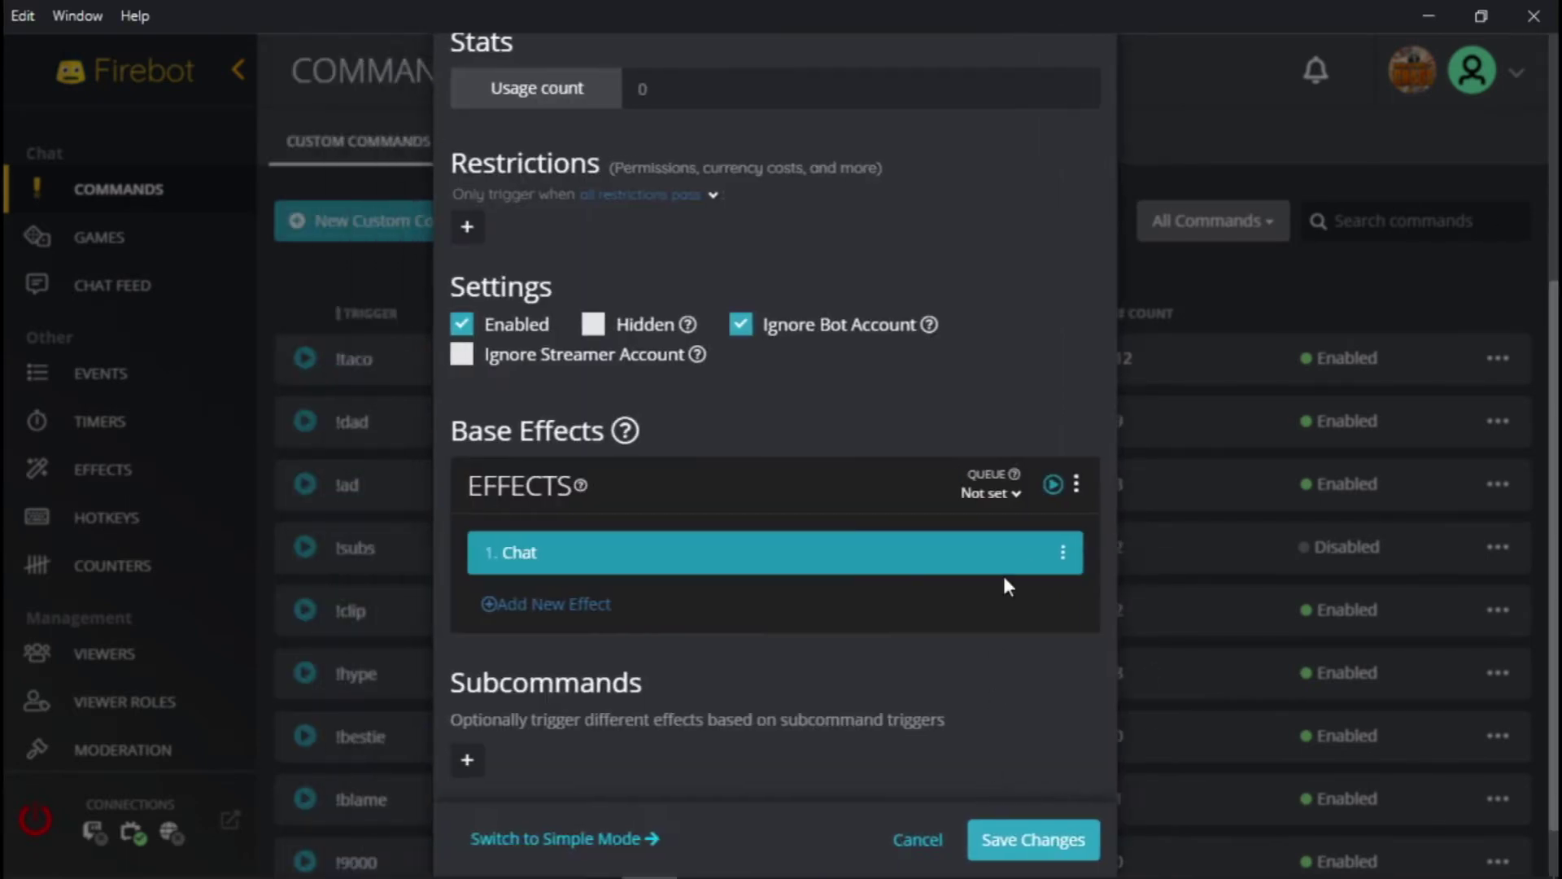
pyautogui.click(973, 841)
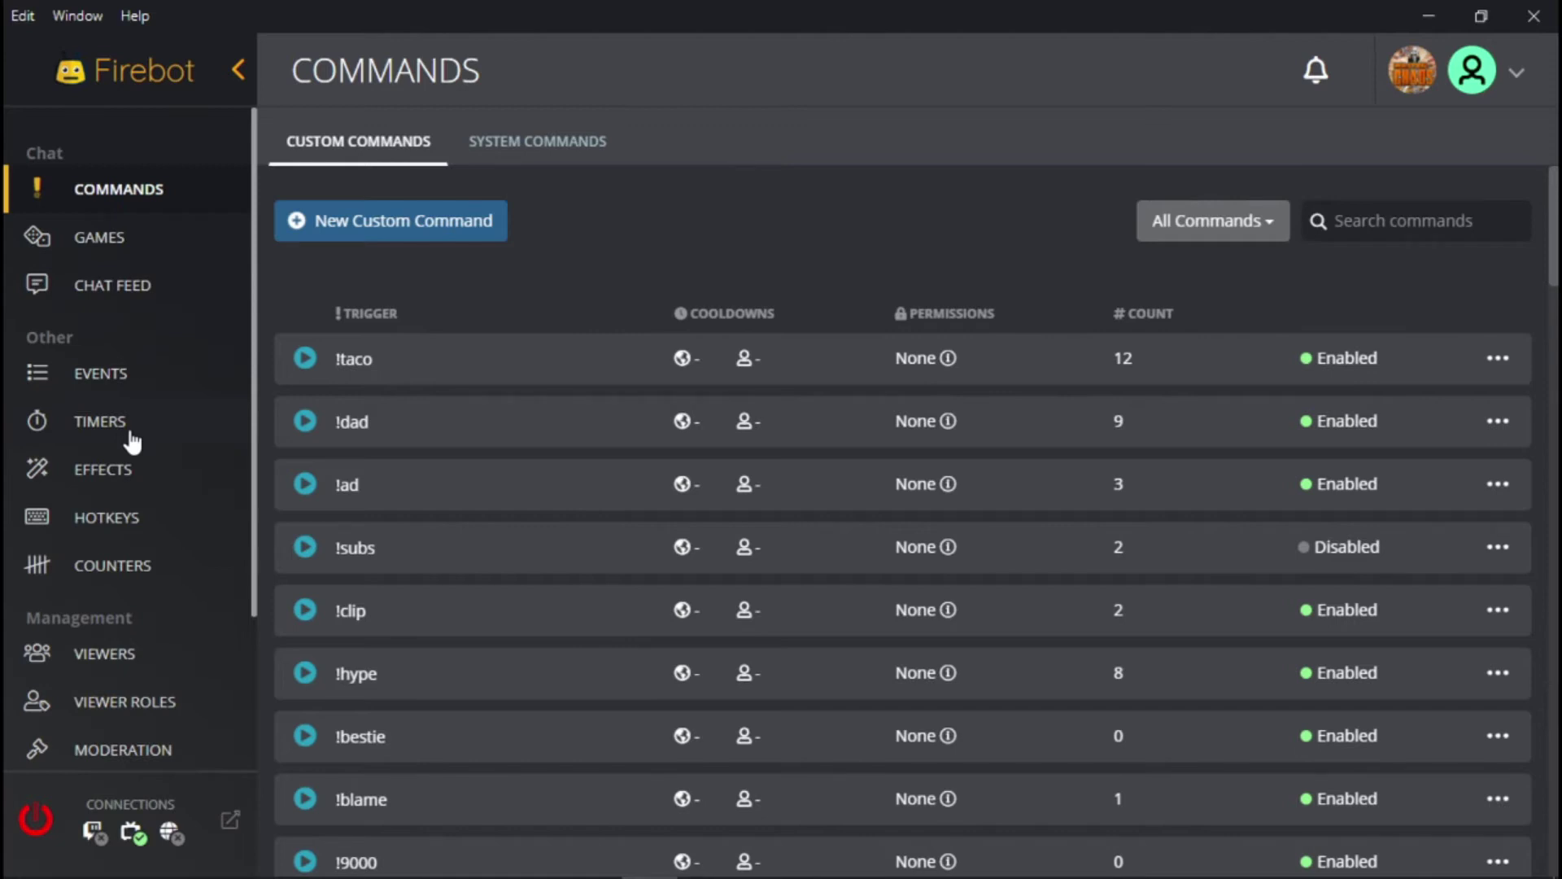
# Step: Switch to Streamlabs Chatbot and look over its Quotes, Extra Quotes, Give Away and Songrequest pages
pyautogui.moveTo(618, 867)
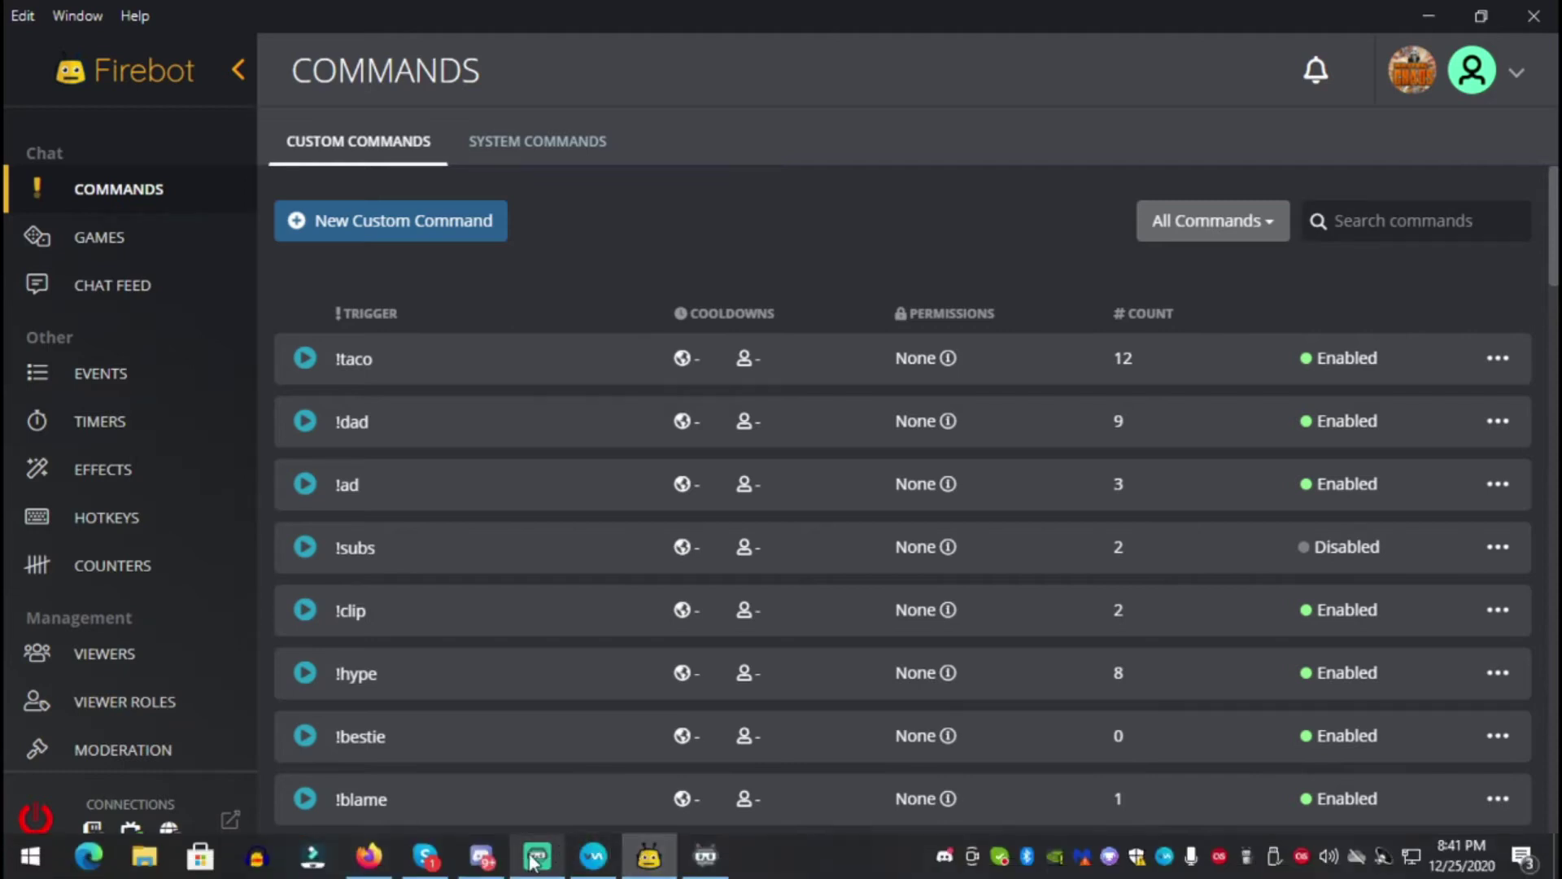
pyautogui.click(705, 855)
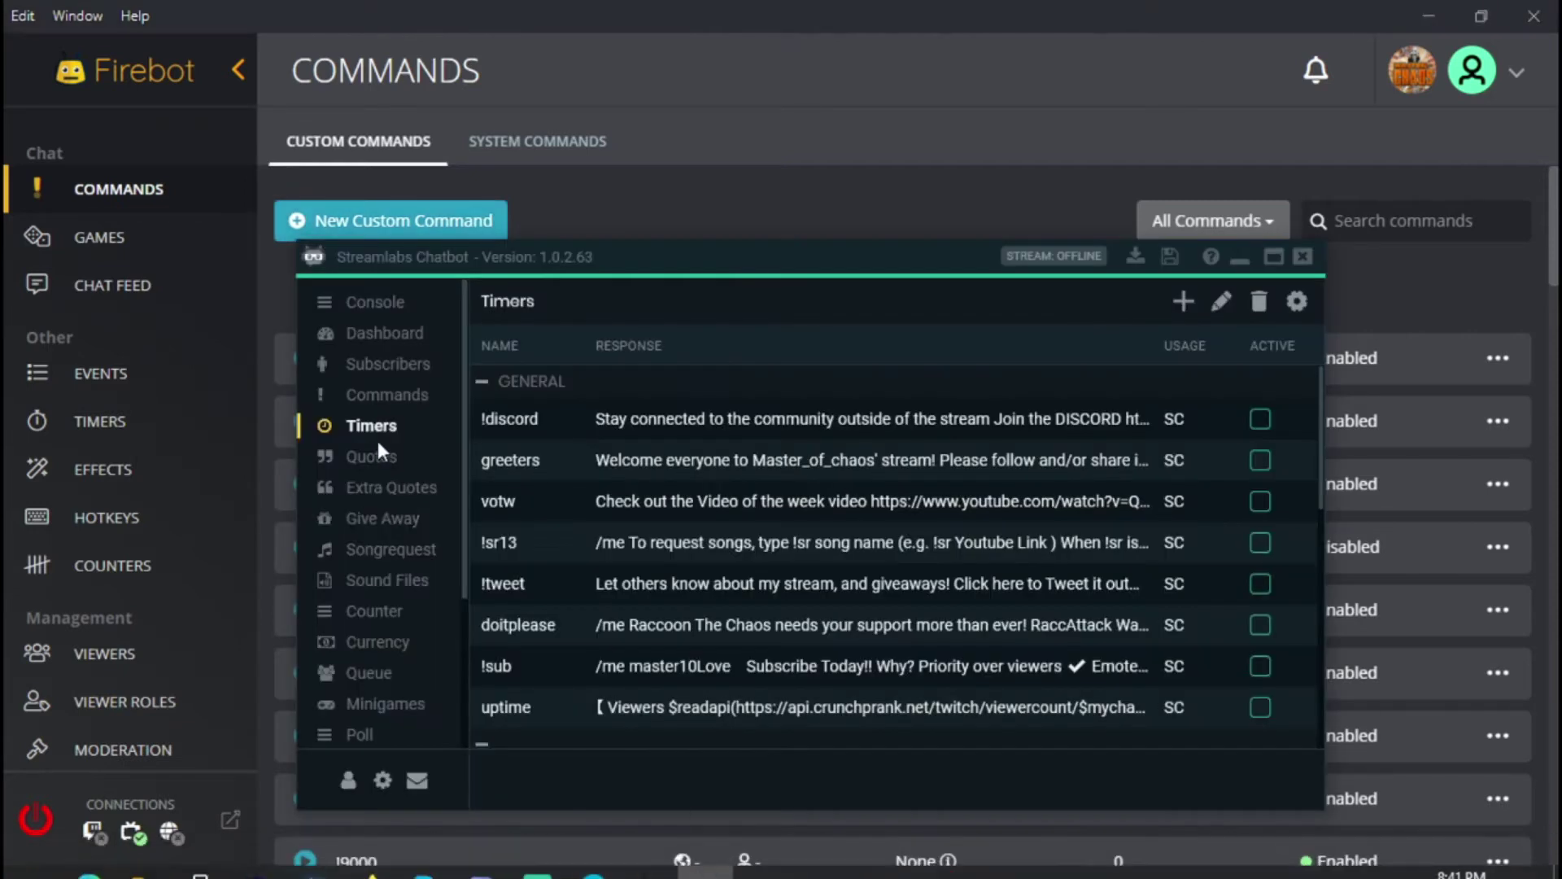
pyautogui.click(389, 462)
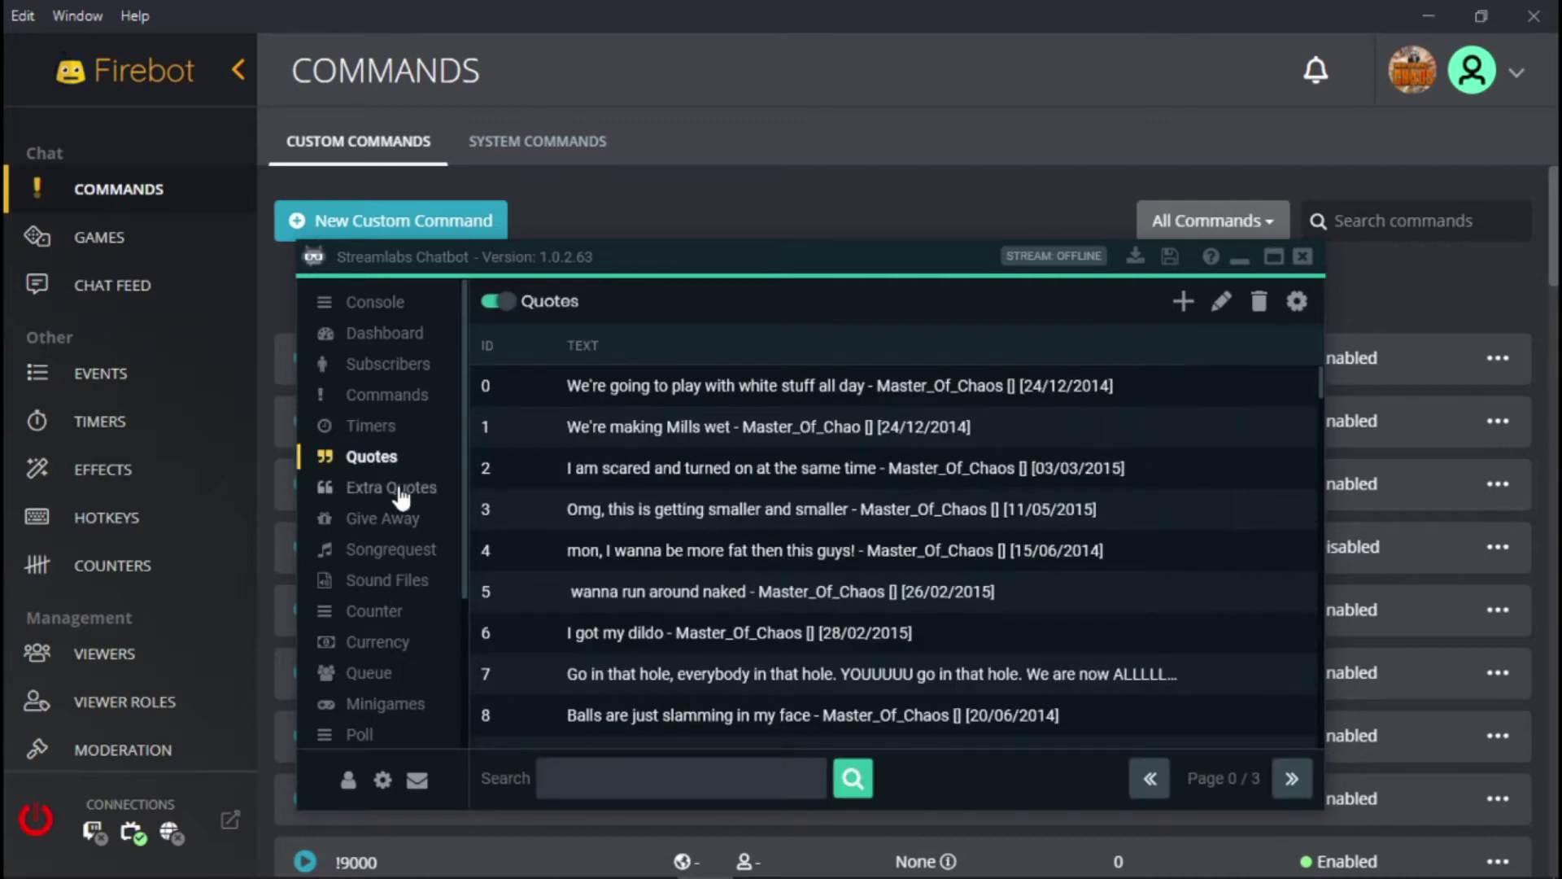
pyautogui.click(397, 488)
pyautogui.click(410, 521)
pyautogui.click(411, 554)
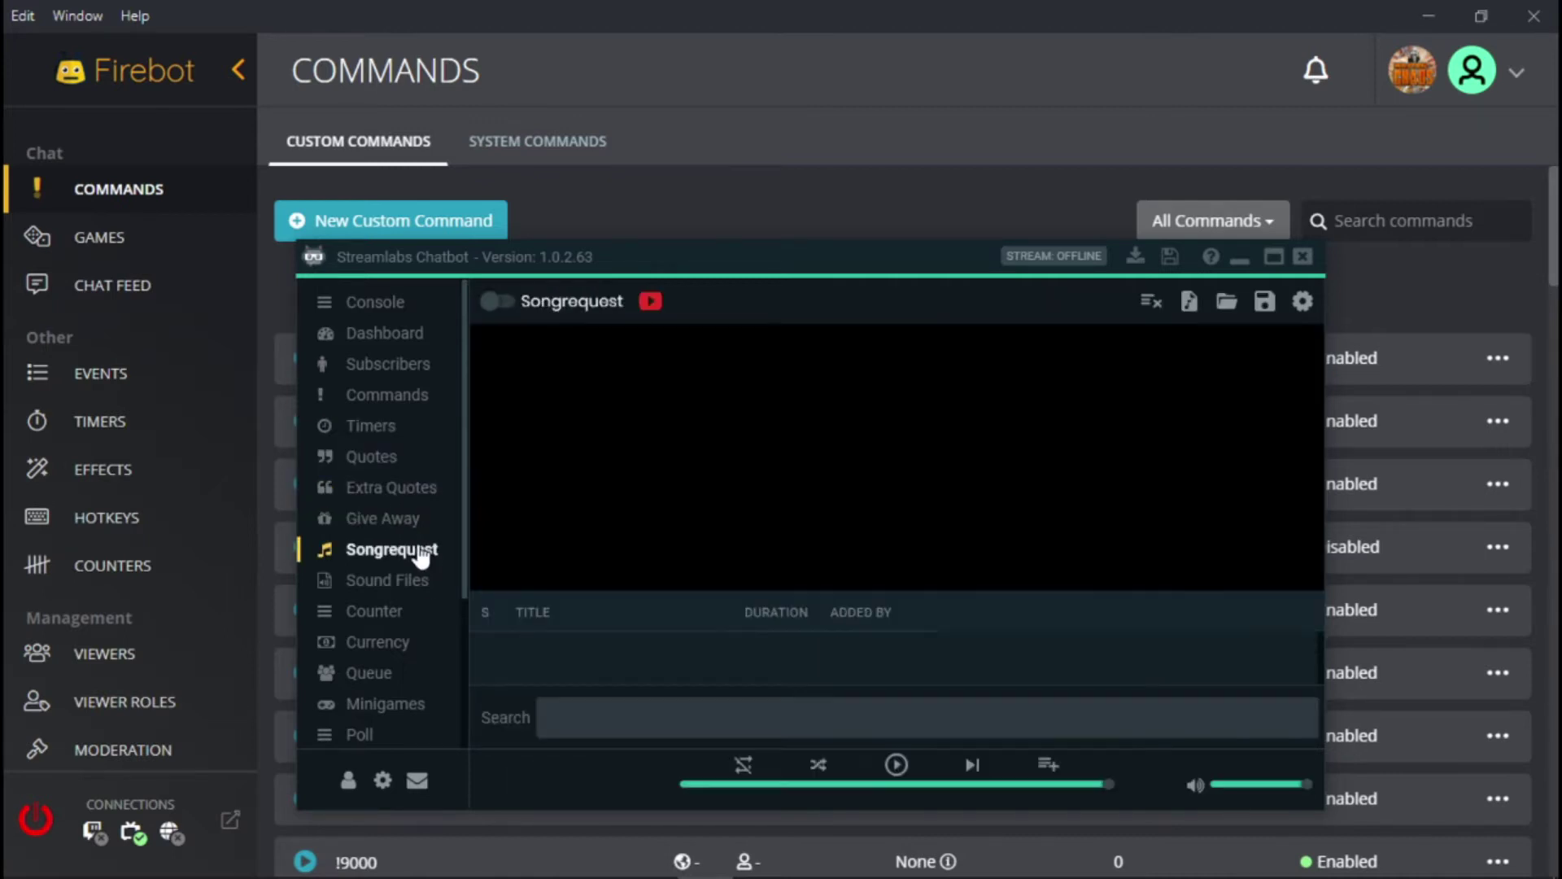
pyautogui.click(413, 589)
pyautogui.click(415, 561)
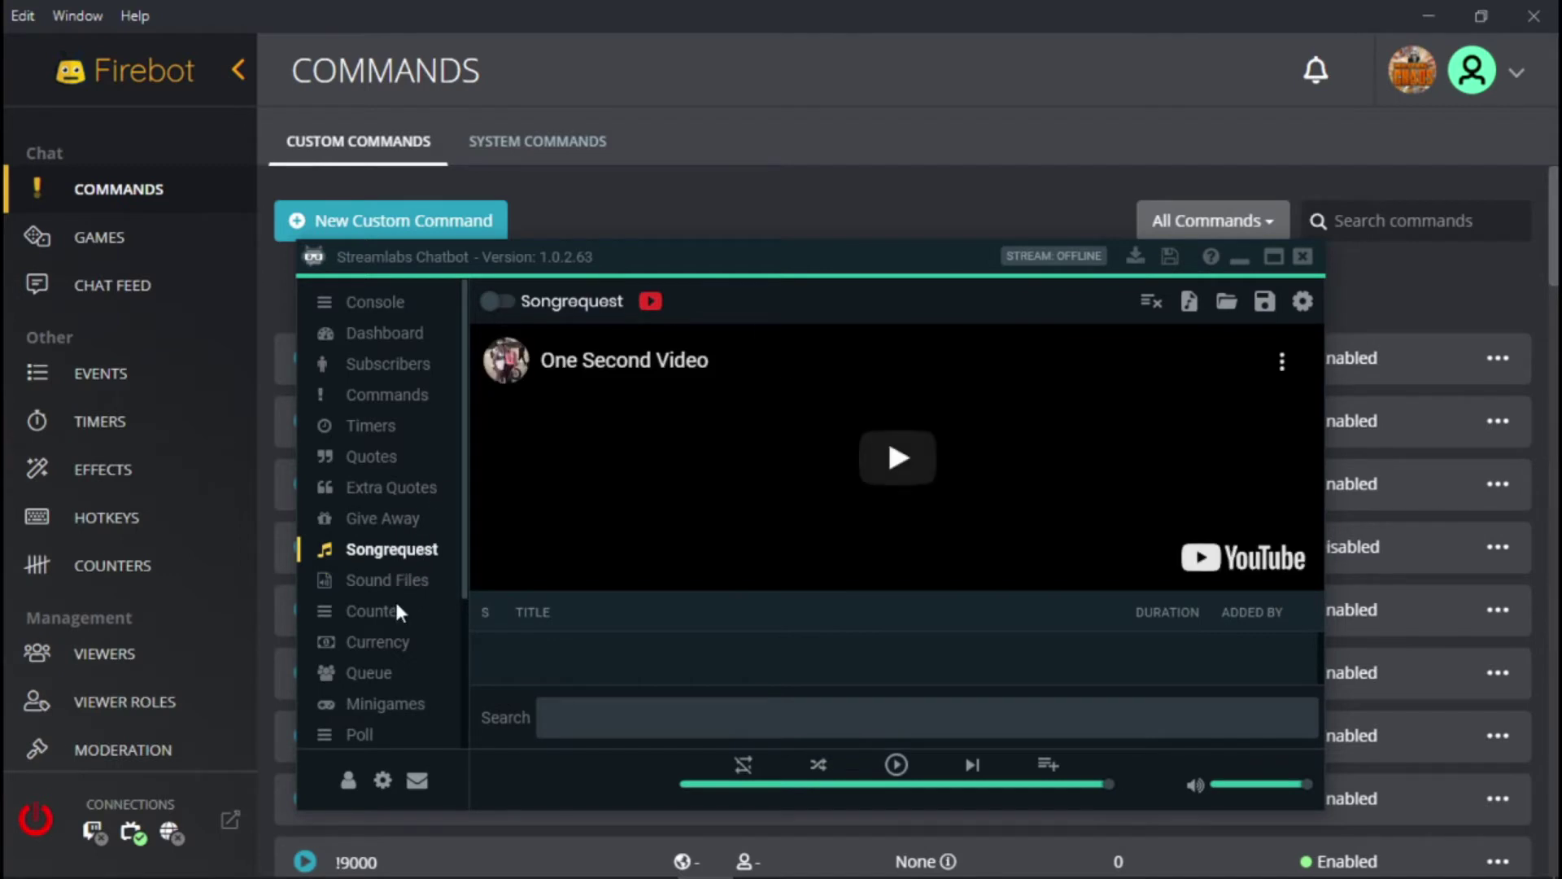
# Step: Browse the Sound Files list through to its last entries
pyautogui.click(389, 581)
pyautogui.scroll(-1, 623, 446)
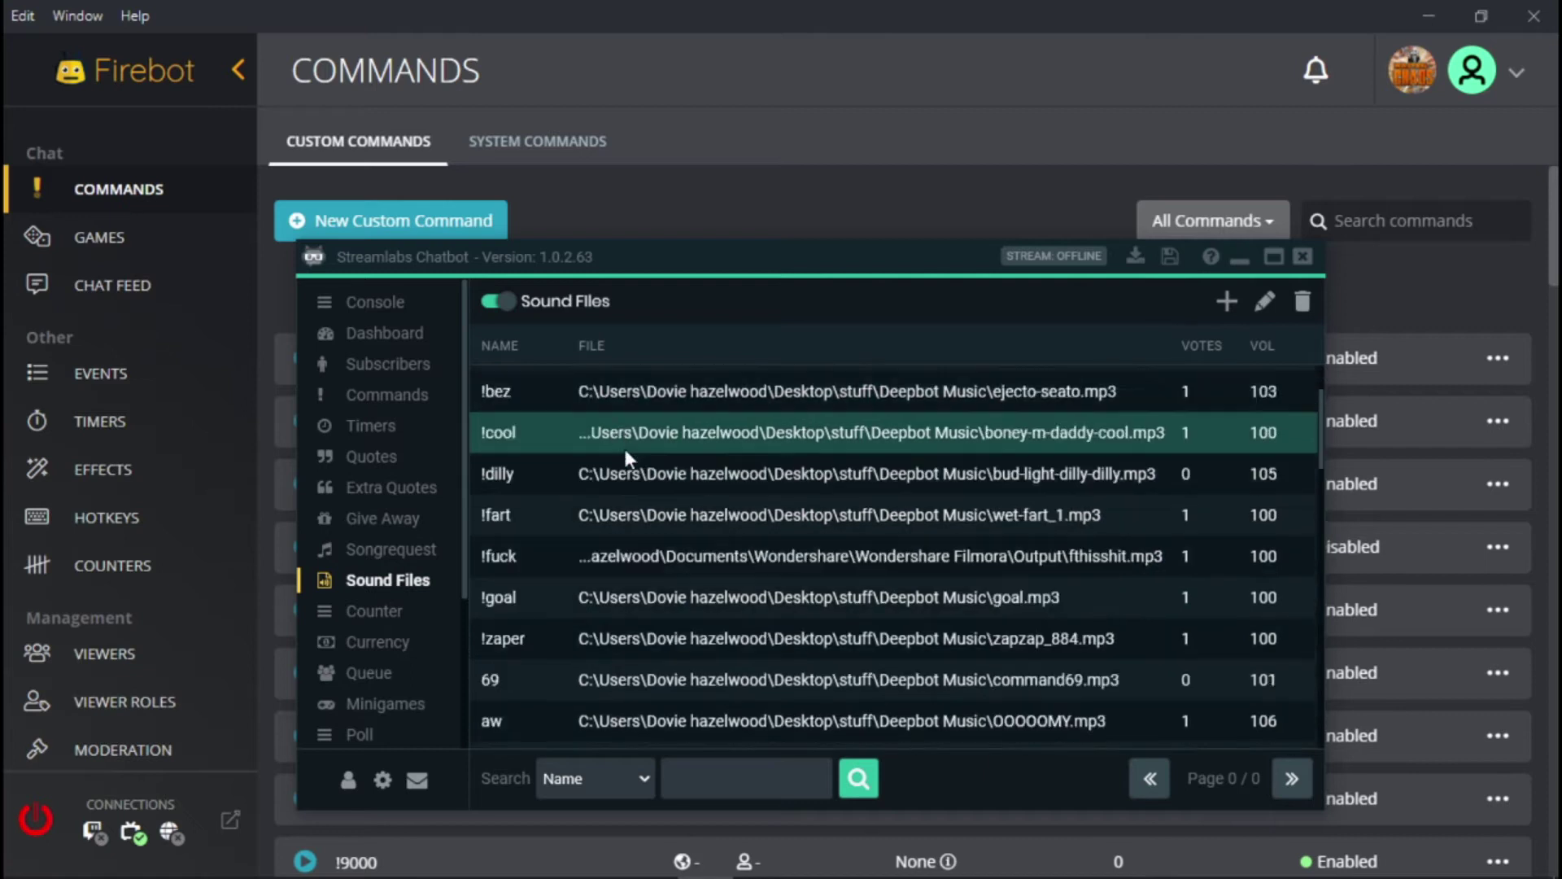
pyautogui.scroll(-20, 630, 456)
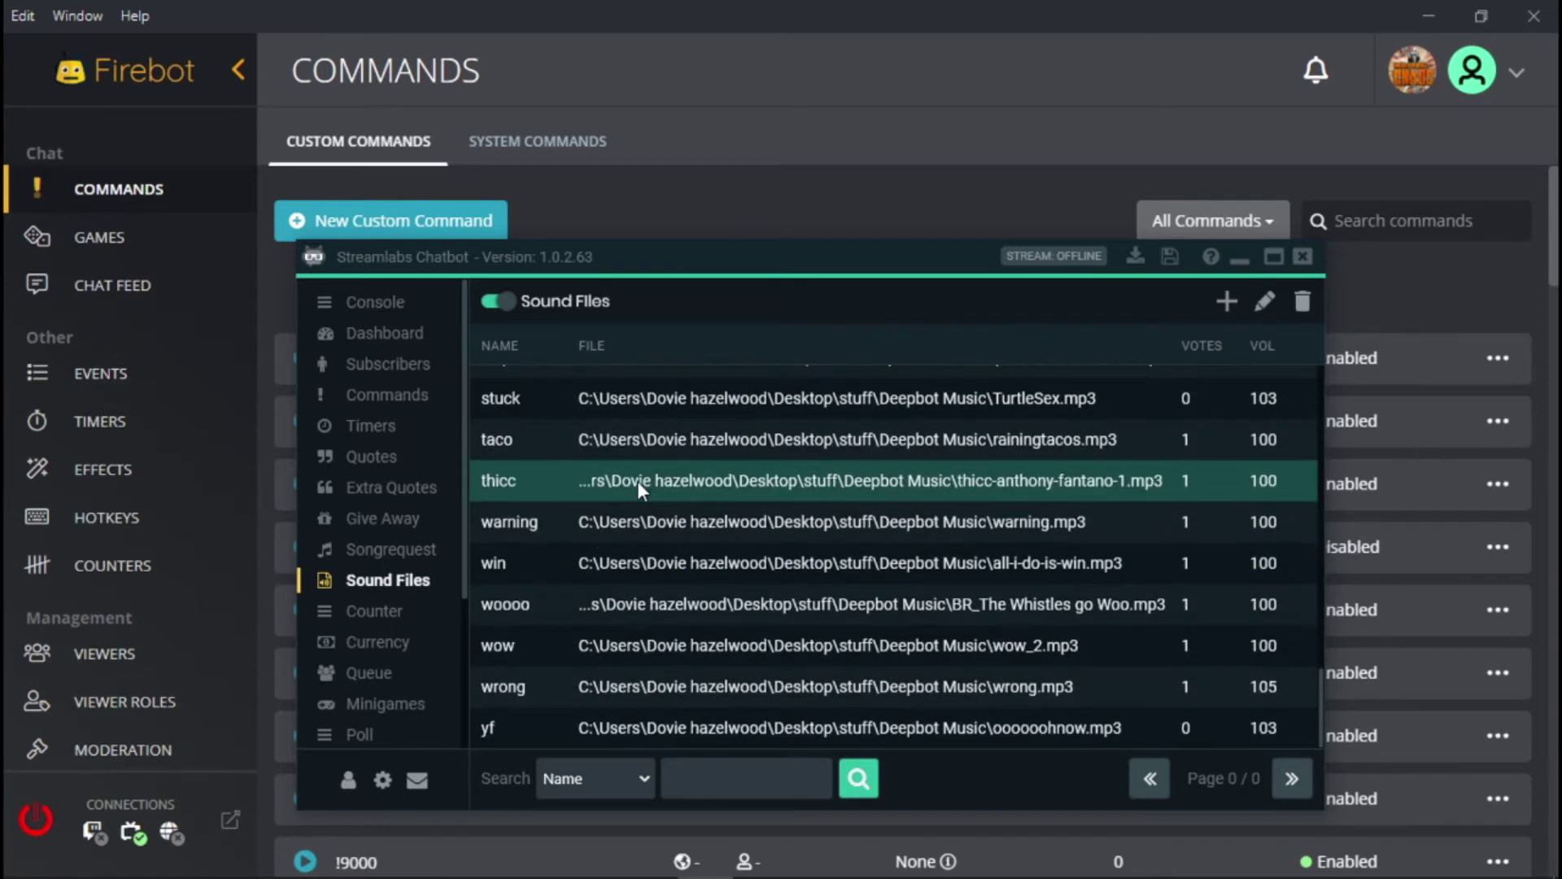
# Step: Look over the Scripts and Users pages and the Twitch Bot connection settings, and return to Firebot
pyautogui.scroll(-3, 370, 638)
pyautogui.click(376, 703)
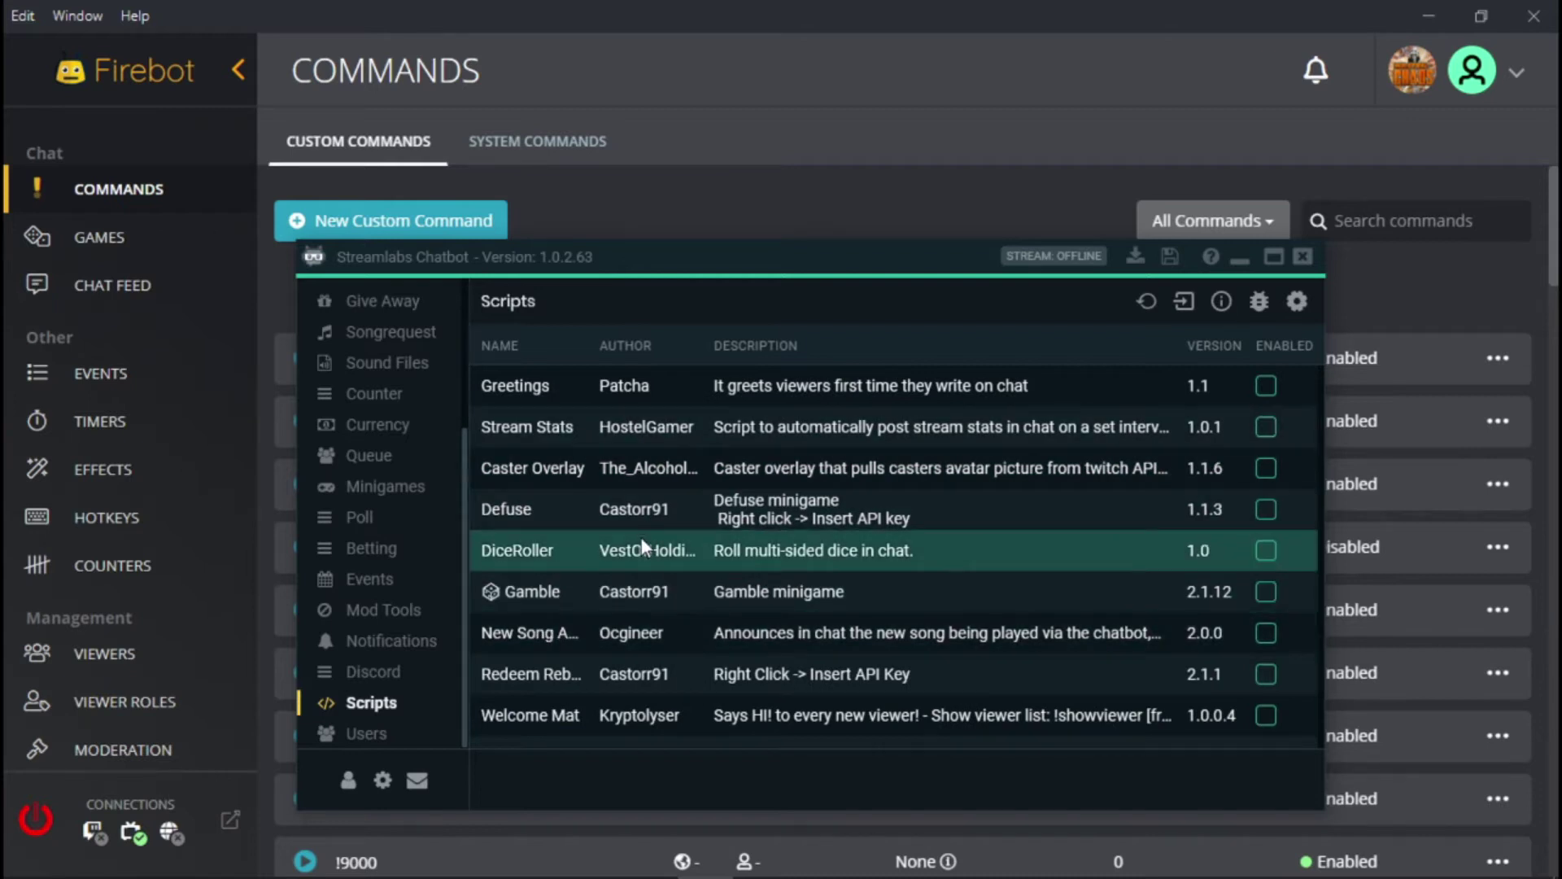
pyautogui.click(373, 734)
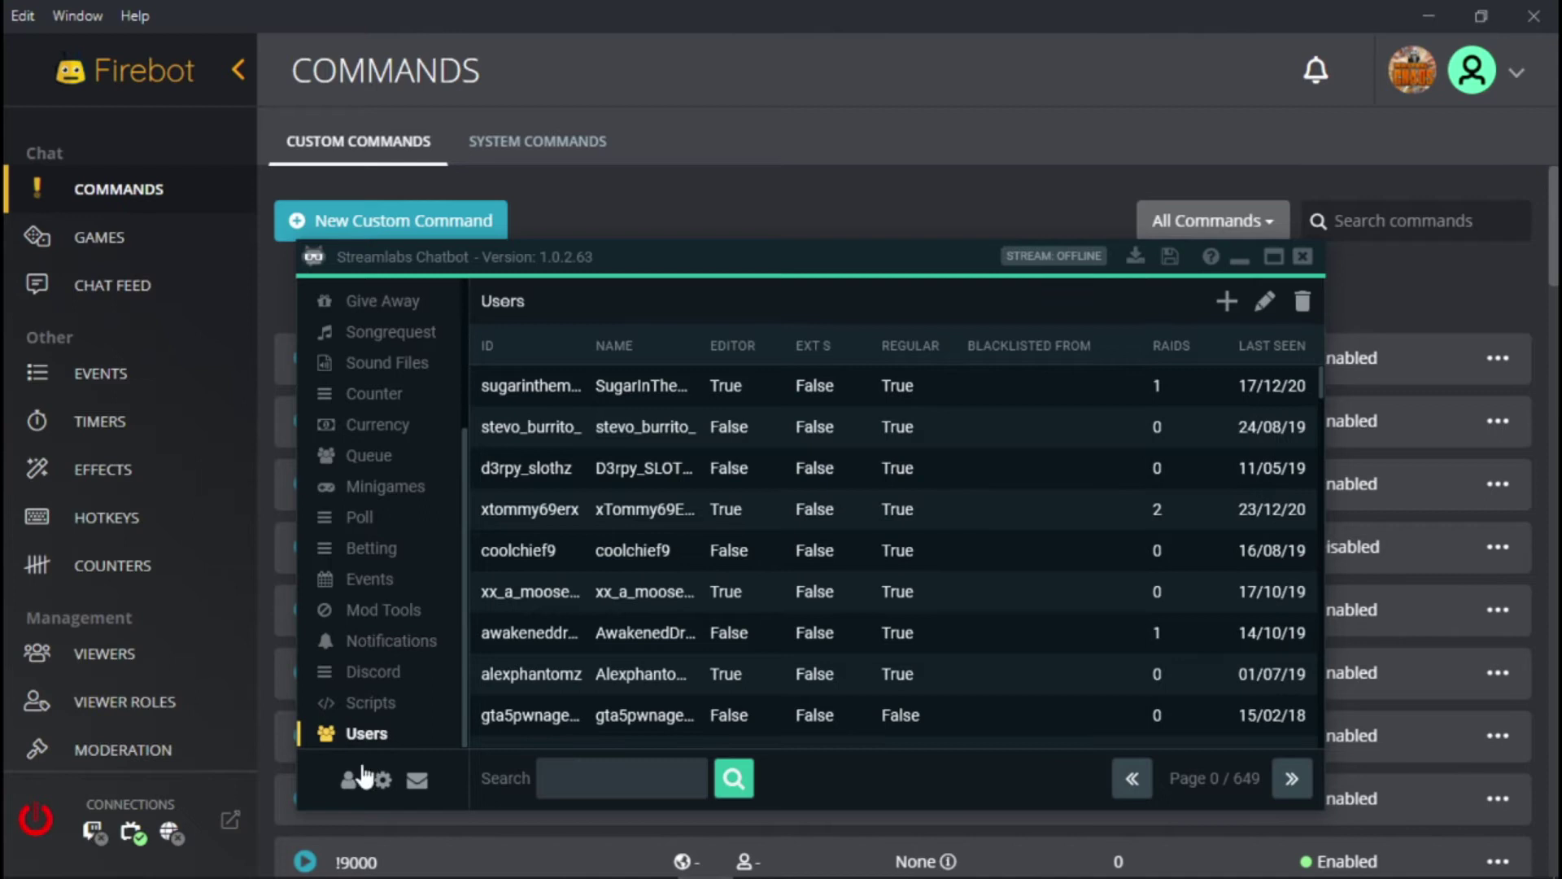
pyautogui.click(348, 780)
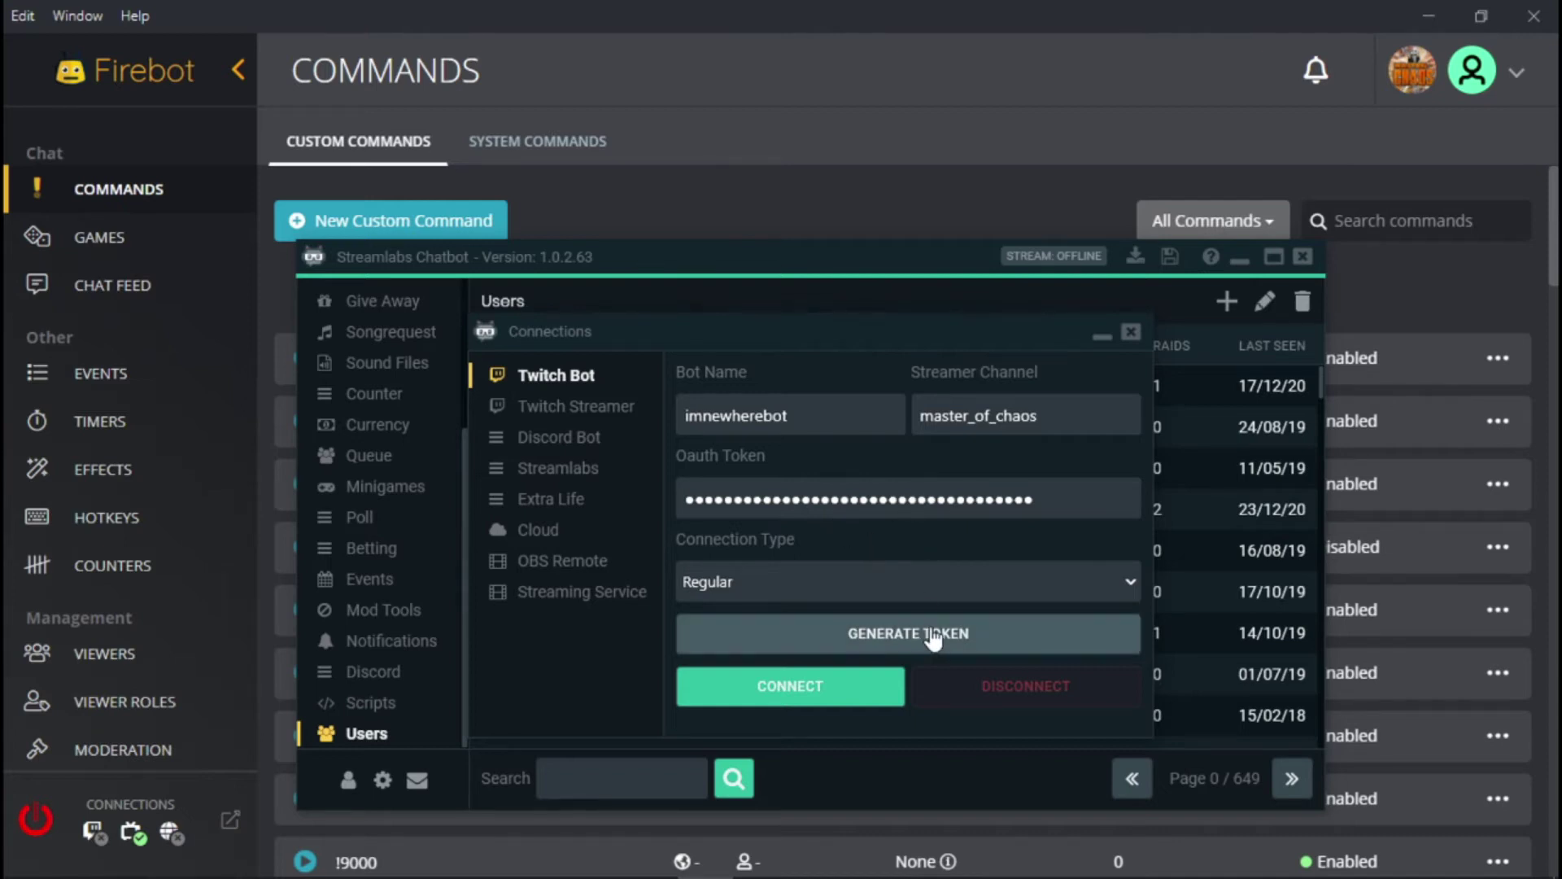
pyautogui.click(1130, 332)
pyautogui.click(1239, 259)
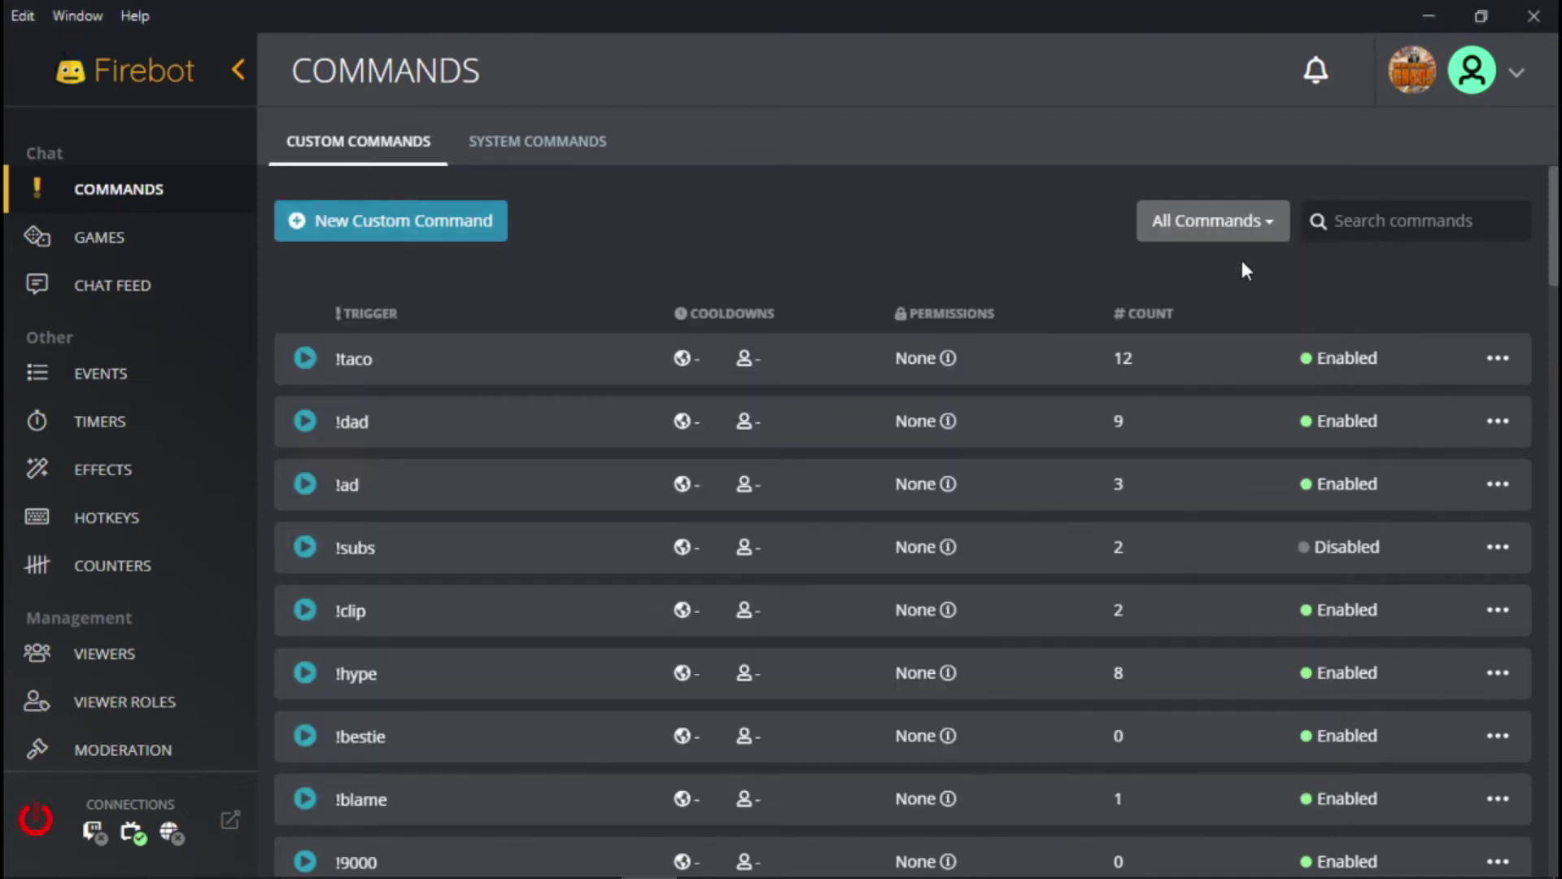
pyautogui.click(1518, 71)
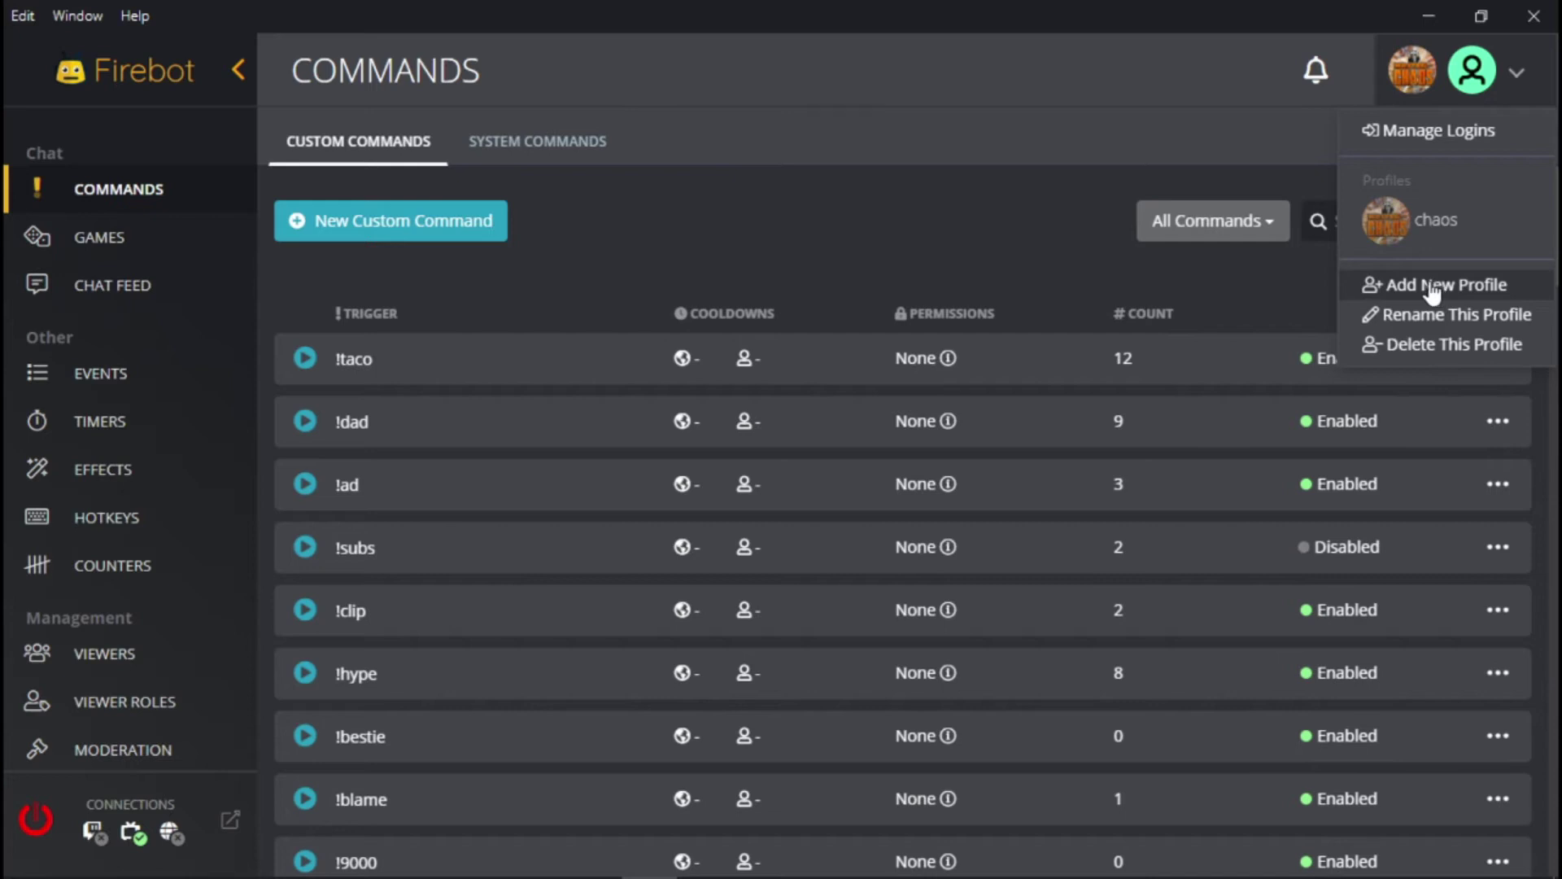
pyautogui.click(938, 236)
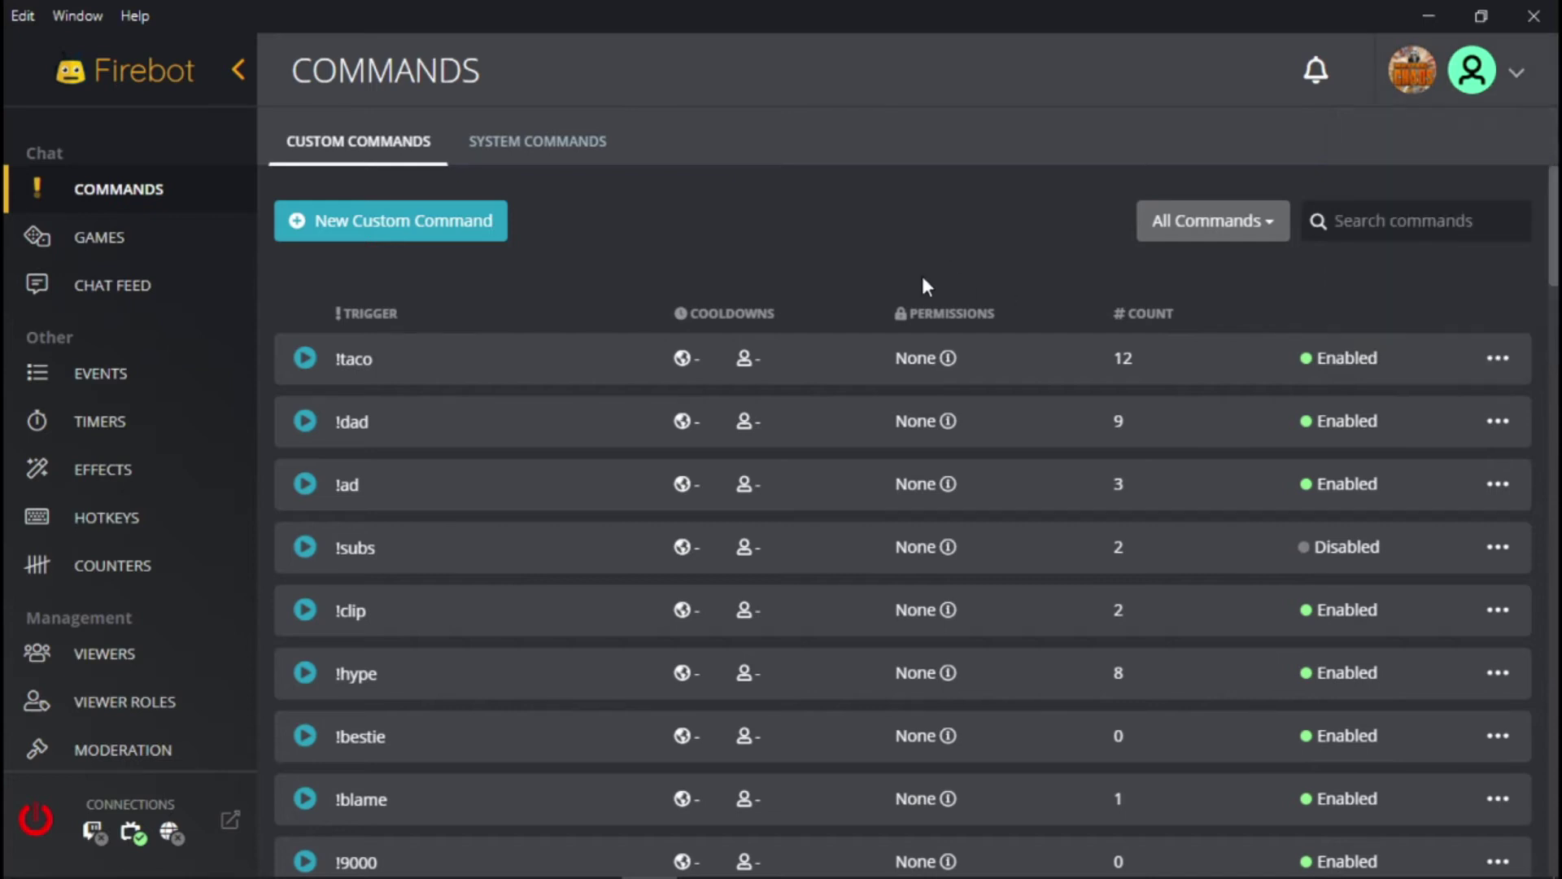
pyautogui.click(124, 433)
pyautogui.click(118, 470)
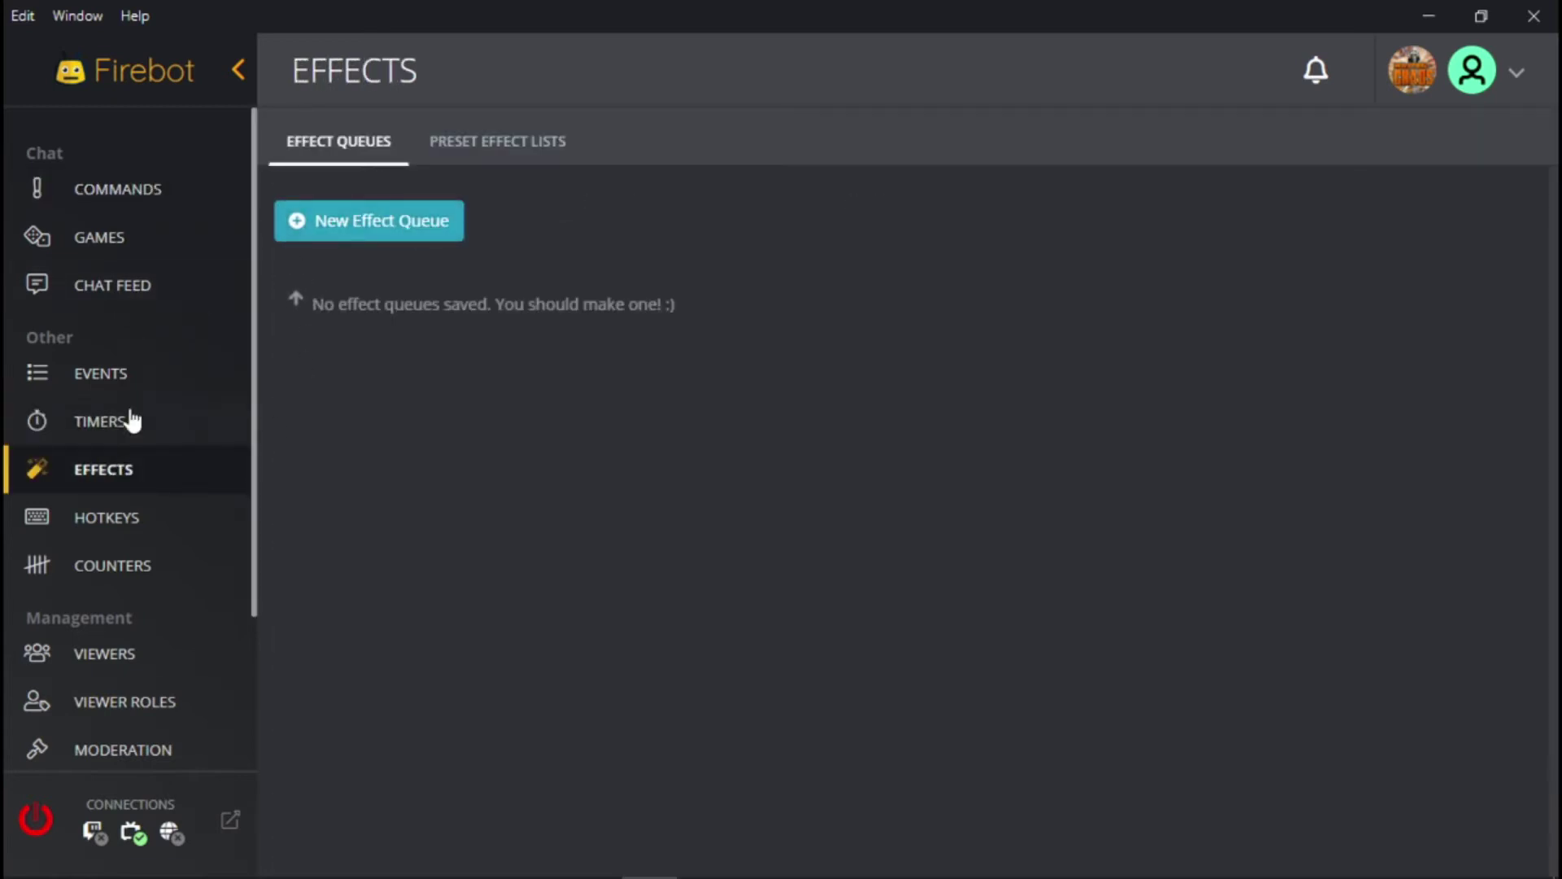
pyautogui.click(130, 195)
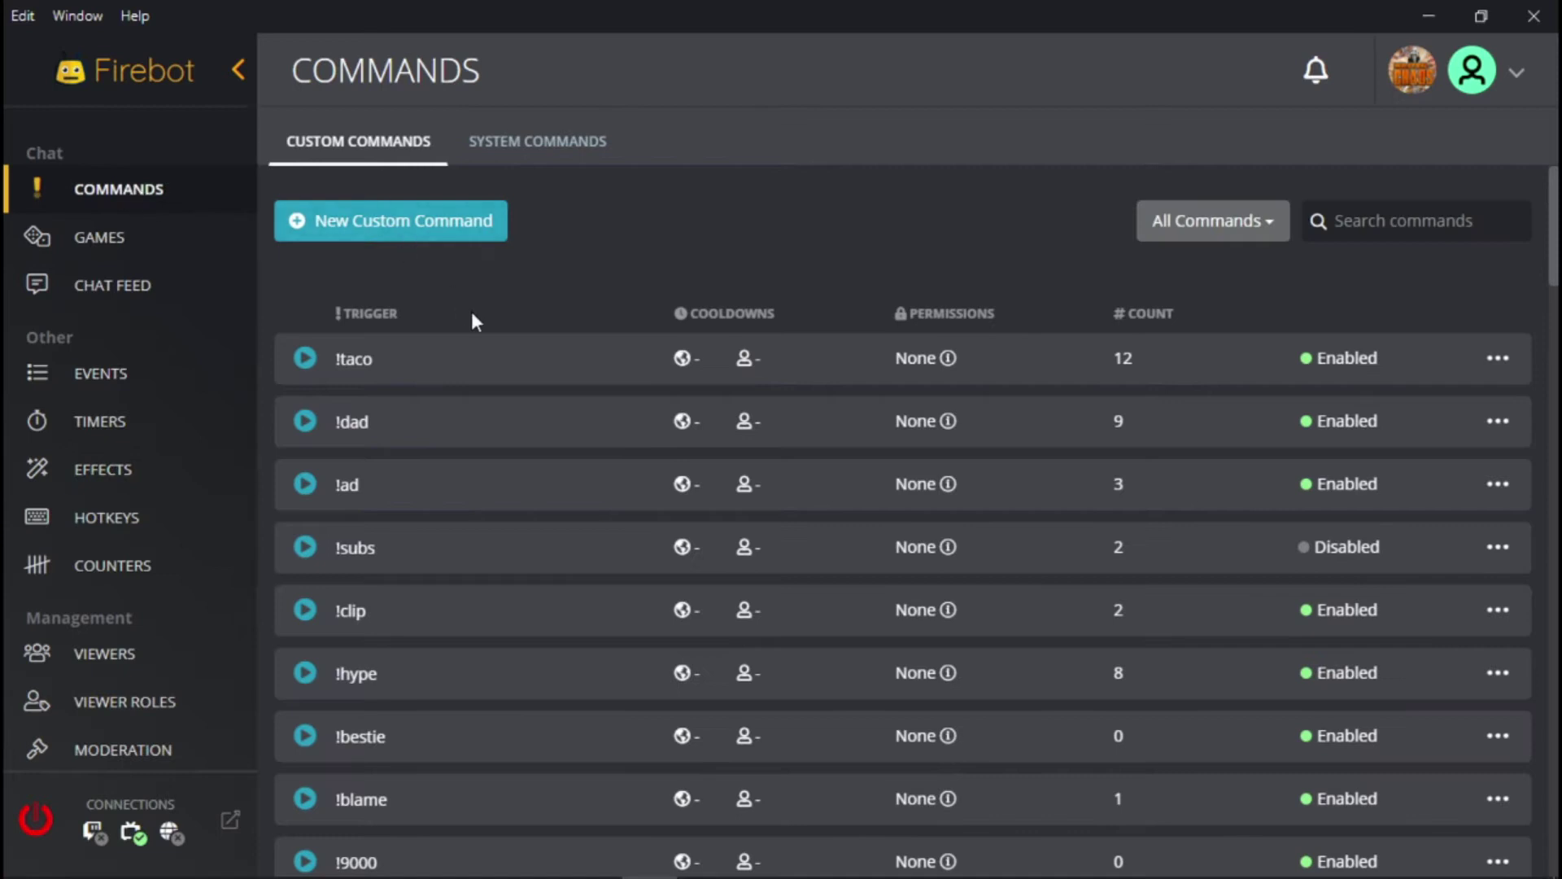
pyautogui.scroll(-20, 492, 341)
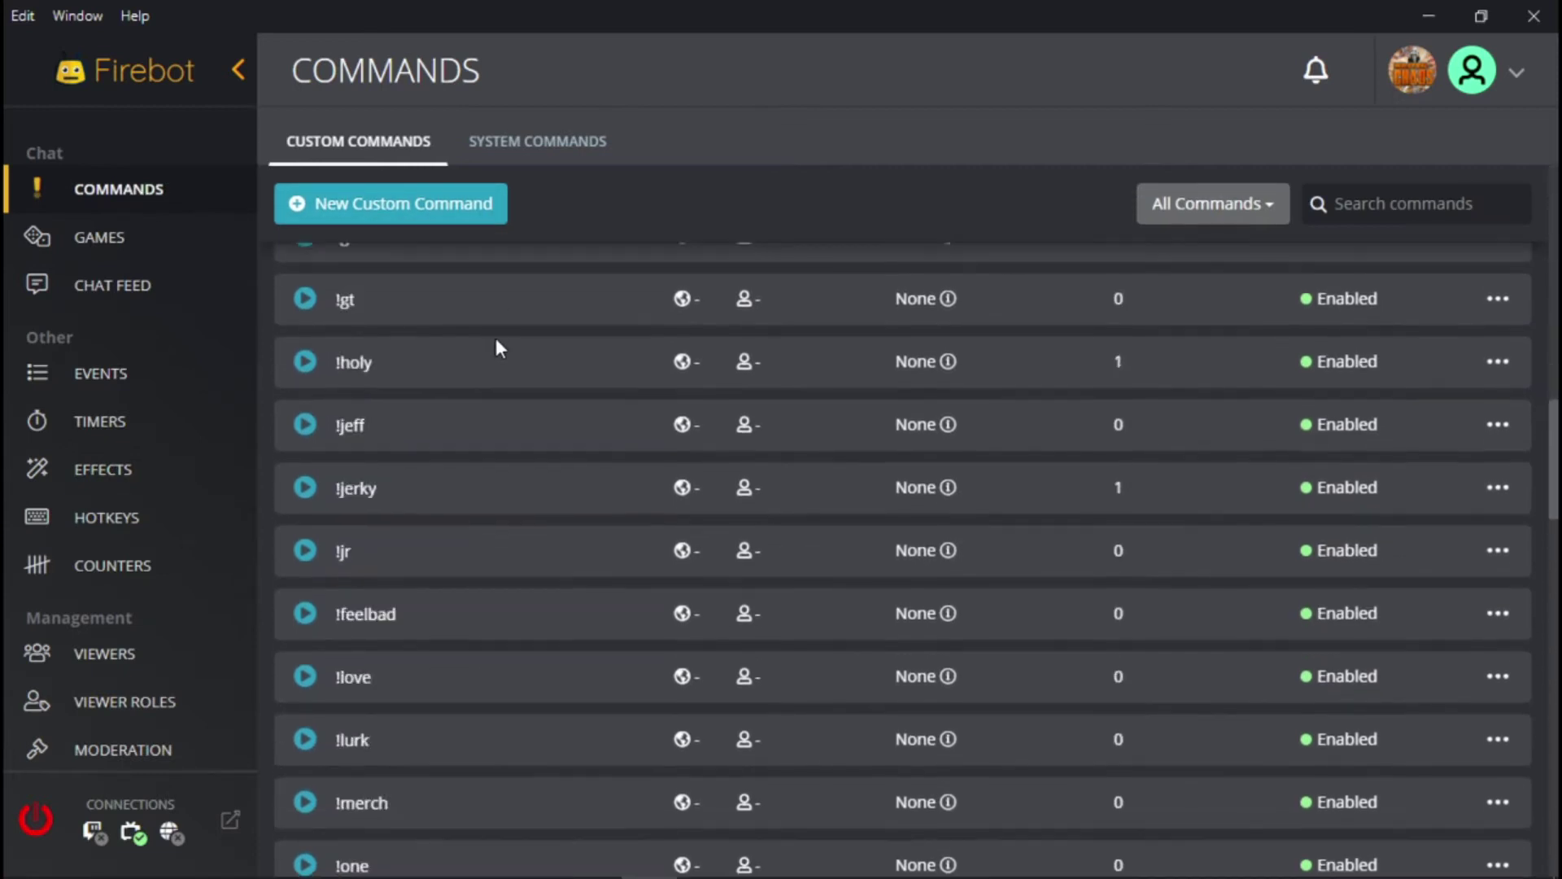
pyautogui.scroll(-15, 496, 349)
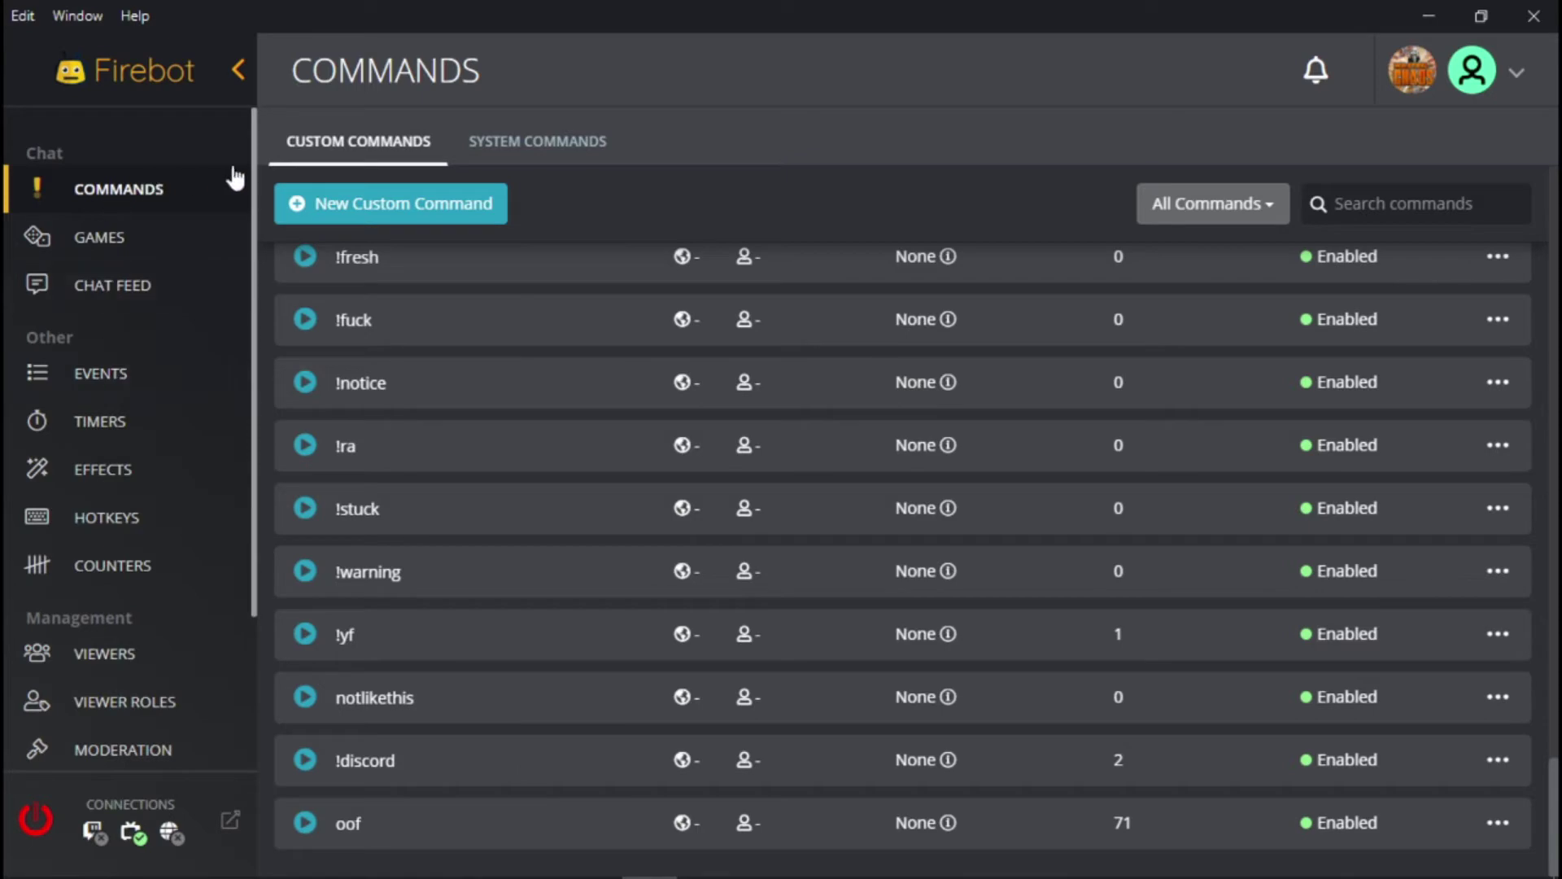
# Step: Start a new custom command with trigger "hype" and response text "hype", and switch its editor to Advanced Mode
pyautogui.click(452, 209)
pyautogui.click(579, 199)
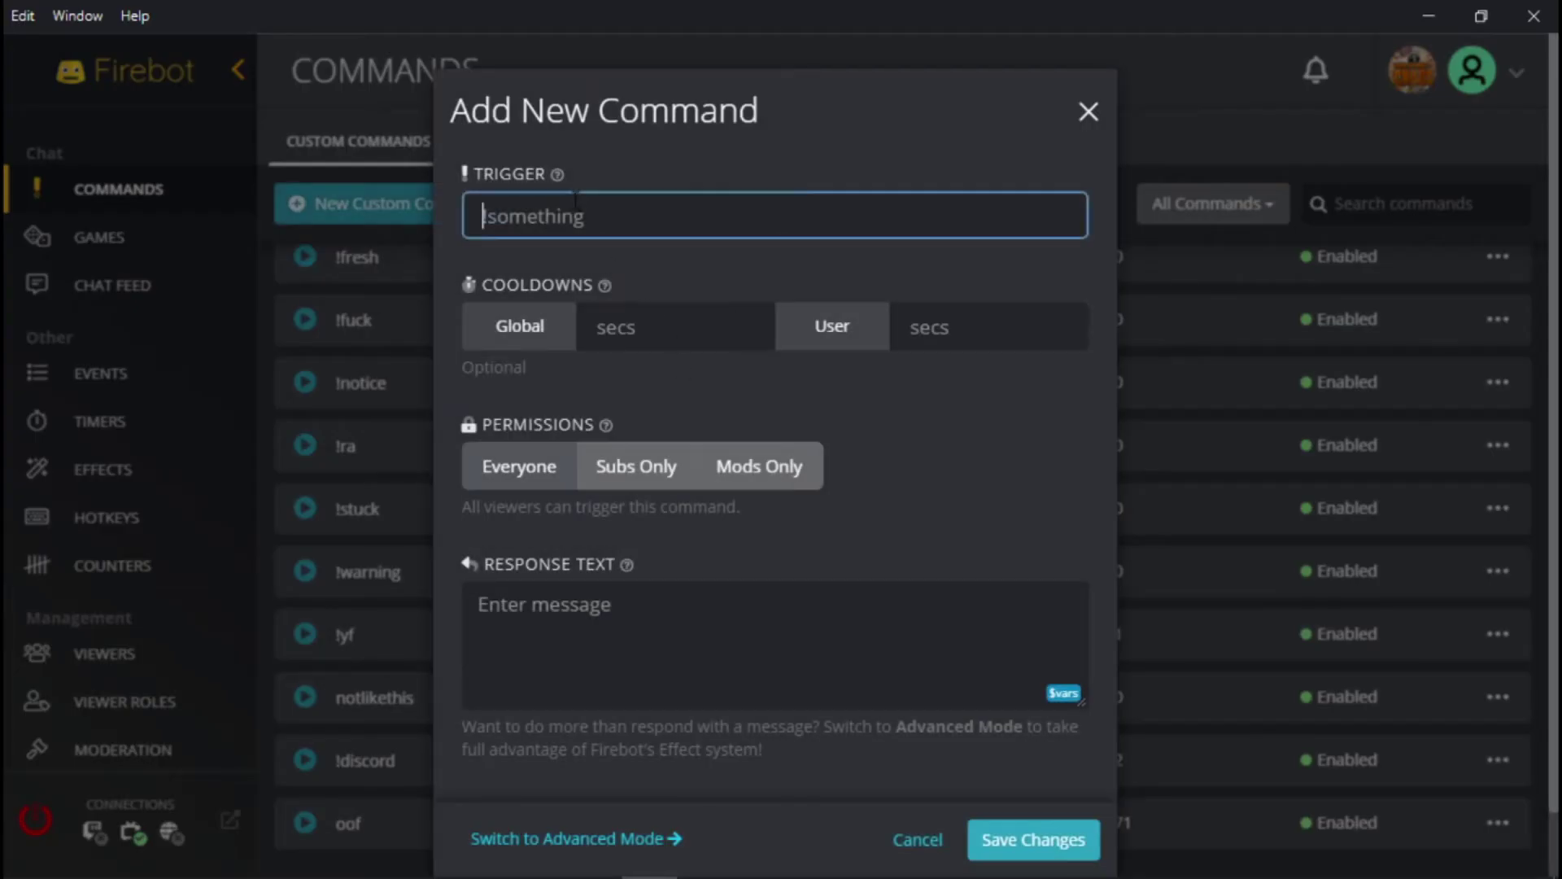
pyautogui.write('hype')
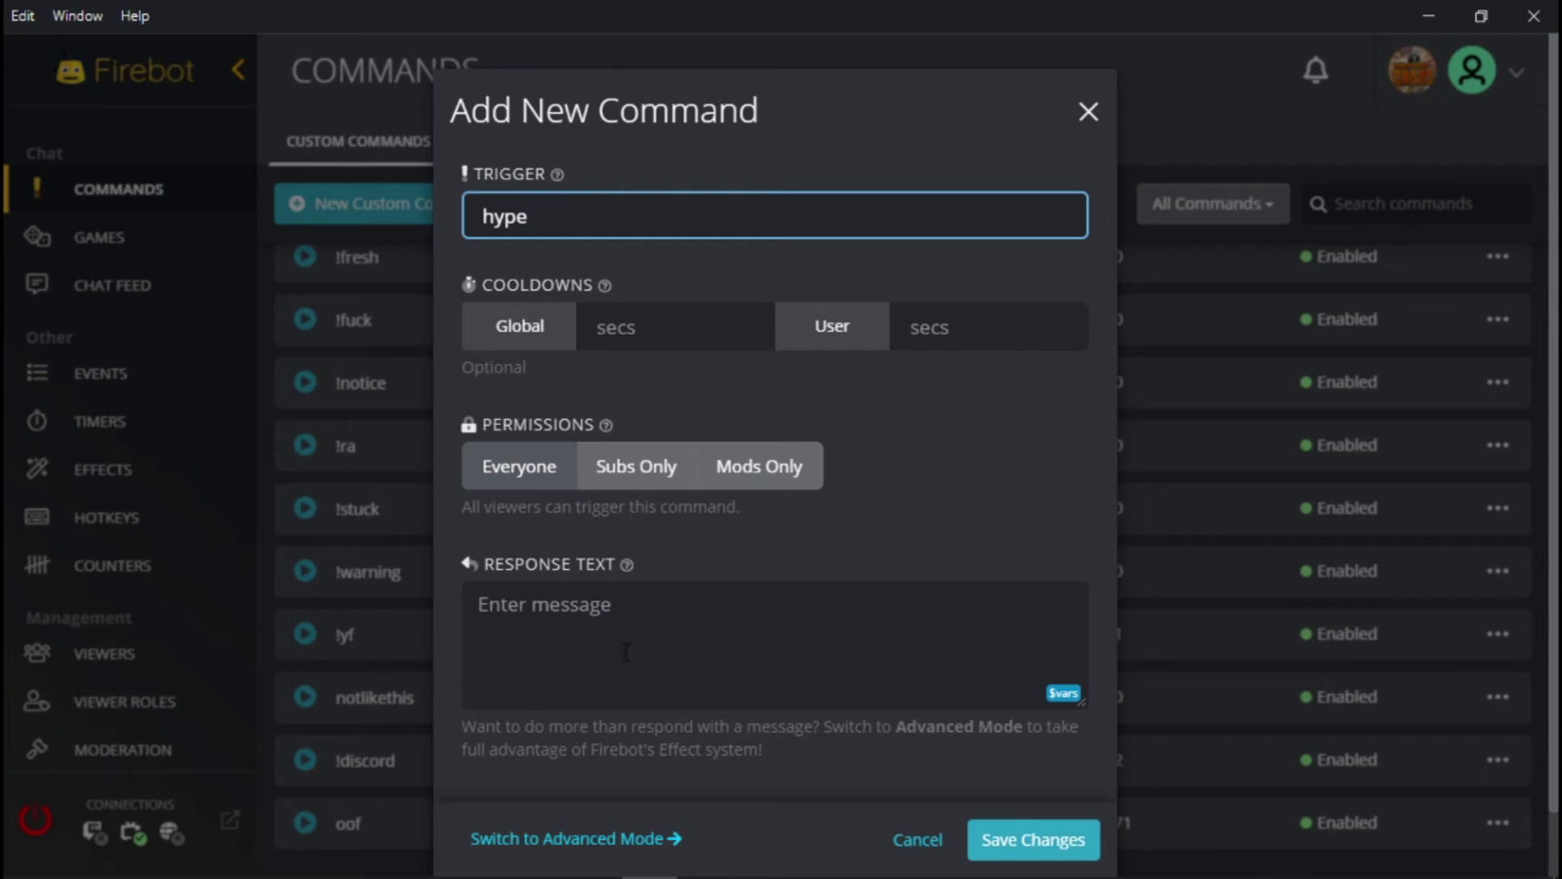
pyautogui.click(627, 632)
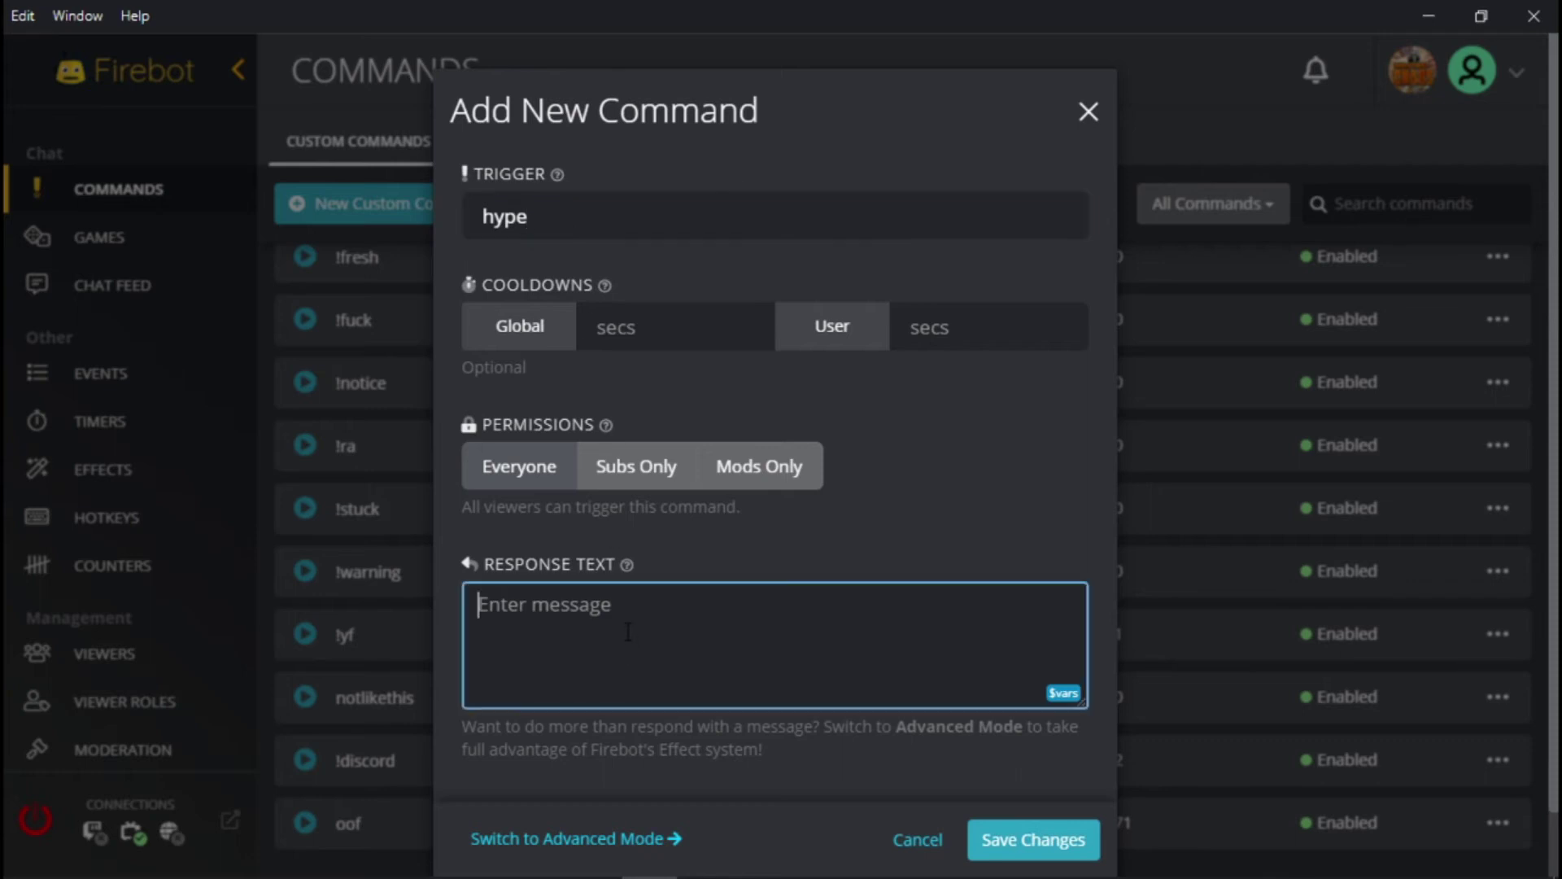
pyautogui.write('hype')
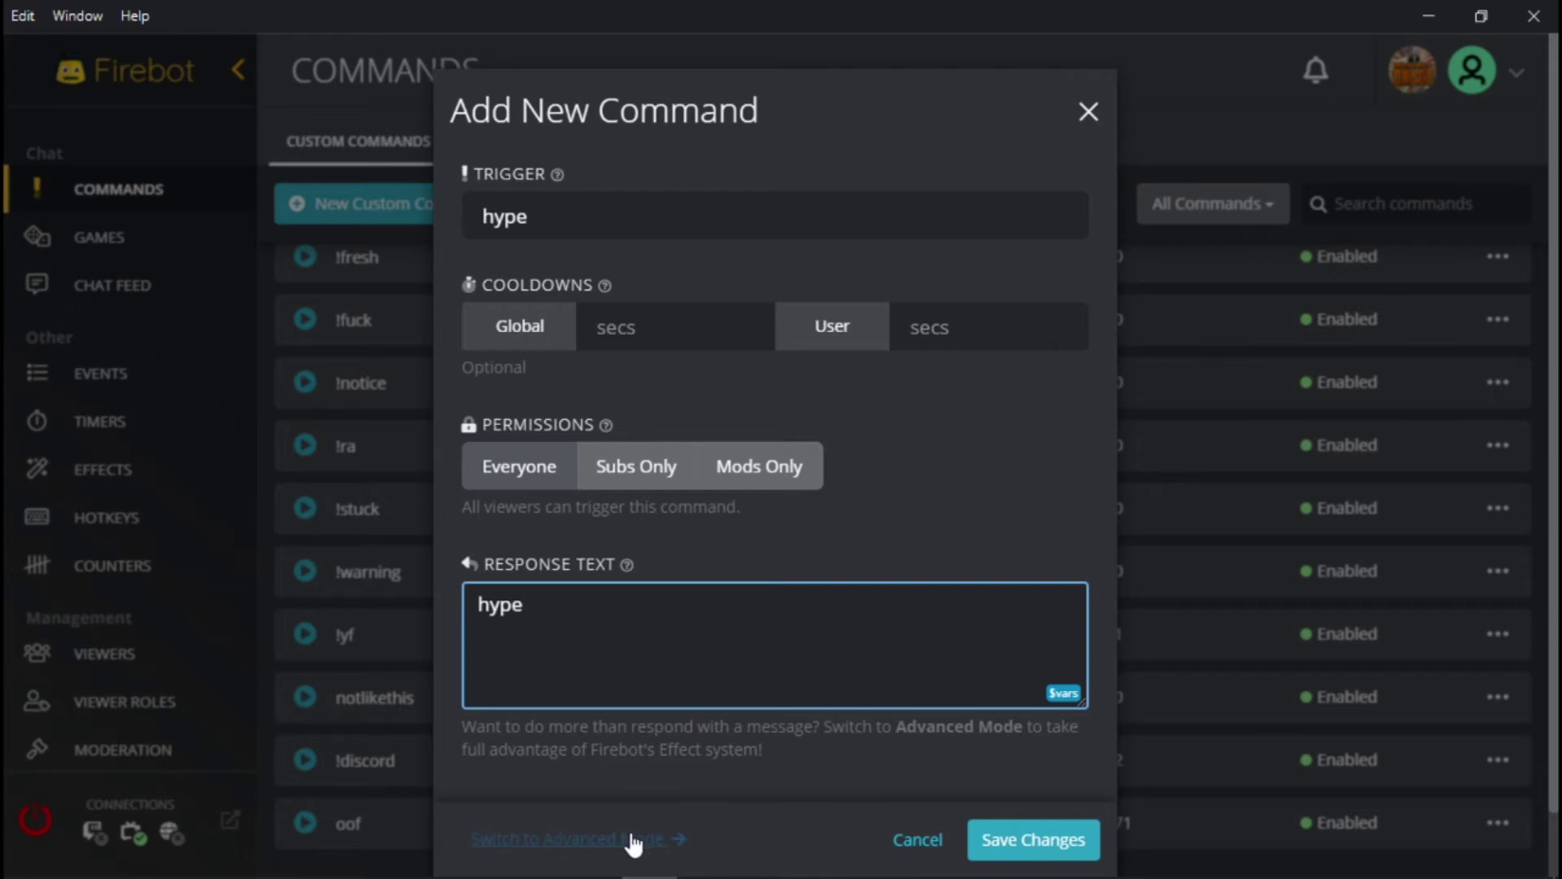
pyautogui.click(629, 839)
pyautogui.scroll(-5, 674, 626)
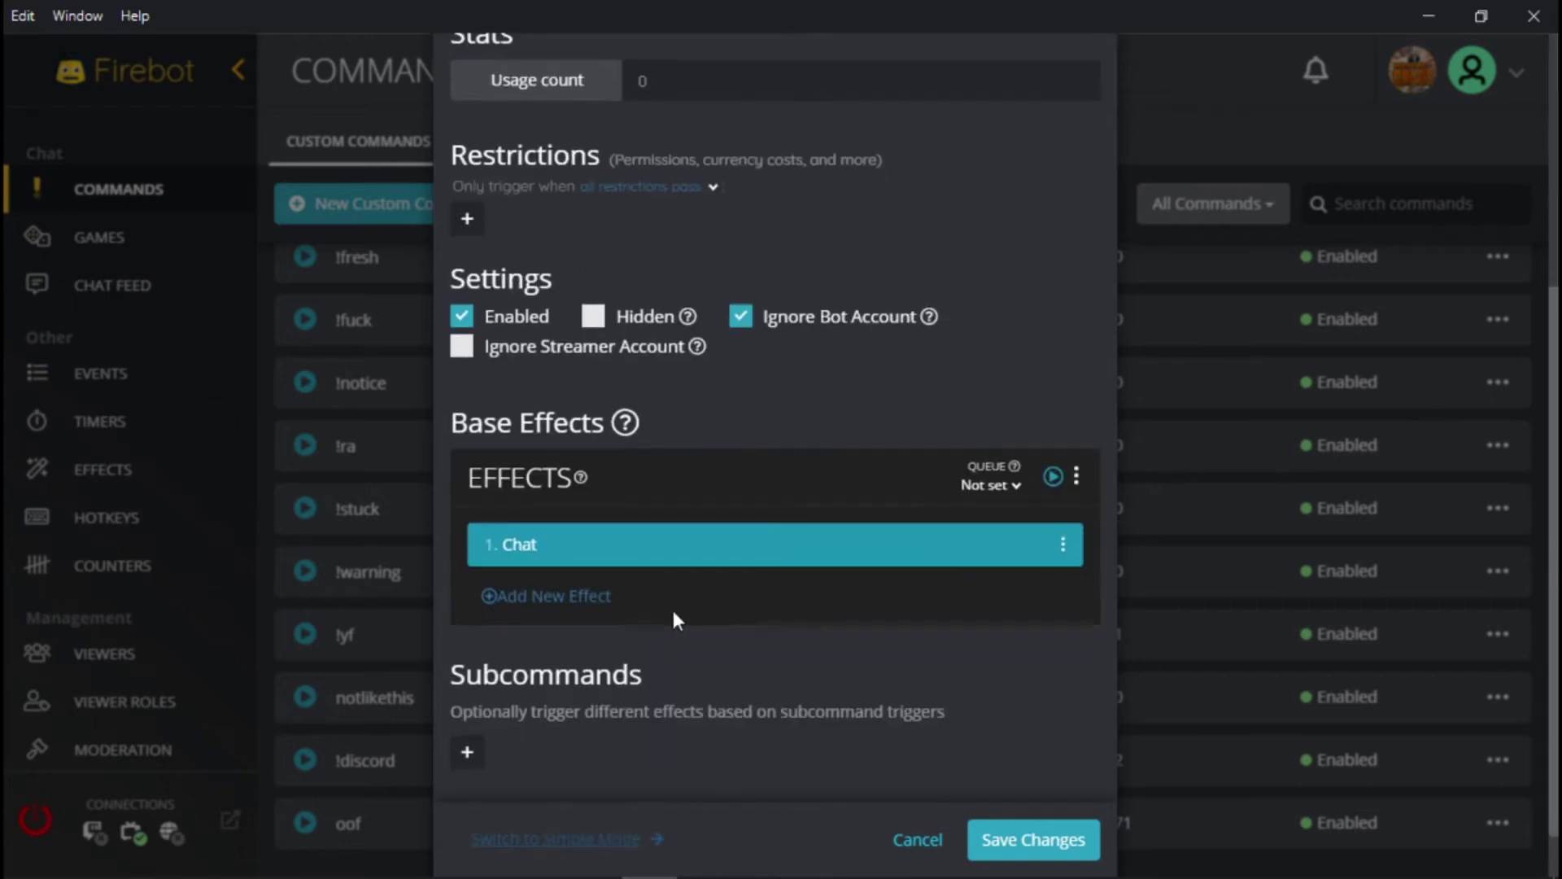
# Step: Examine the celebration types of a new Celebration effect for the command, and discard the effect and the command
pyautogui.click(556, 595)
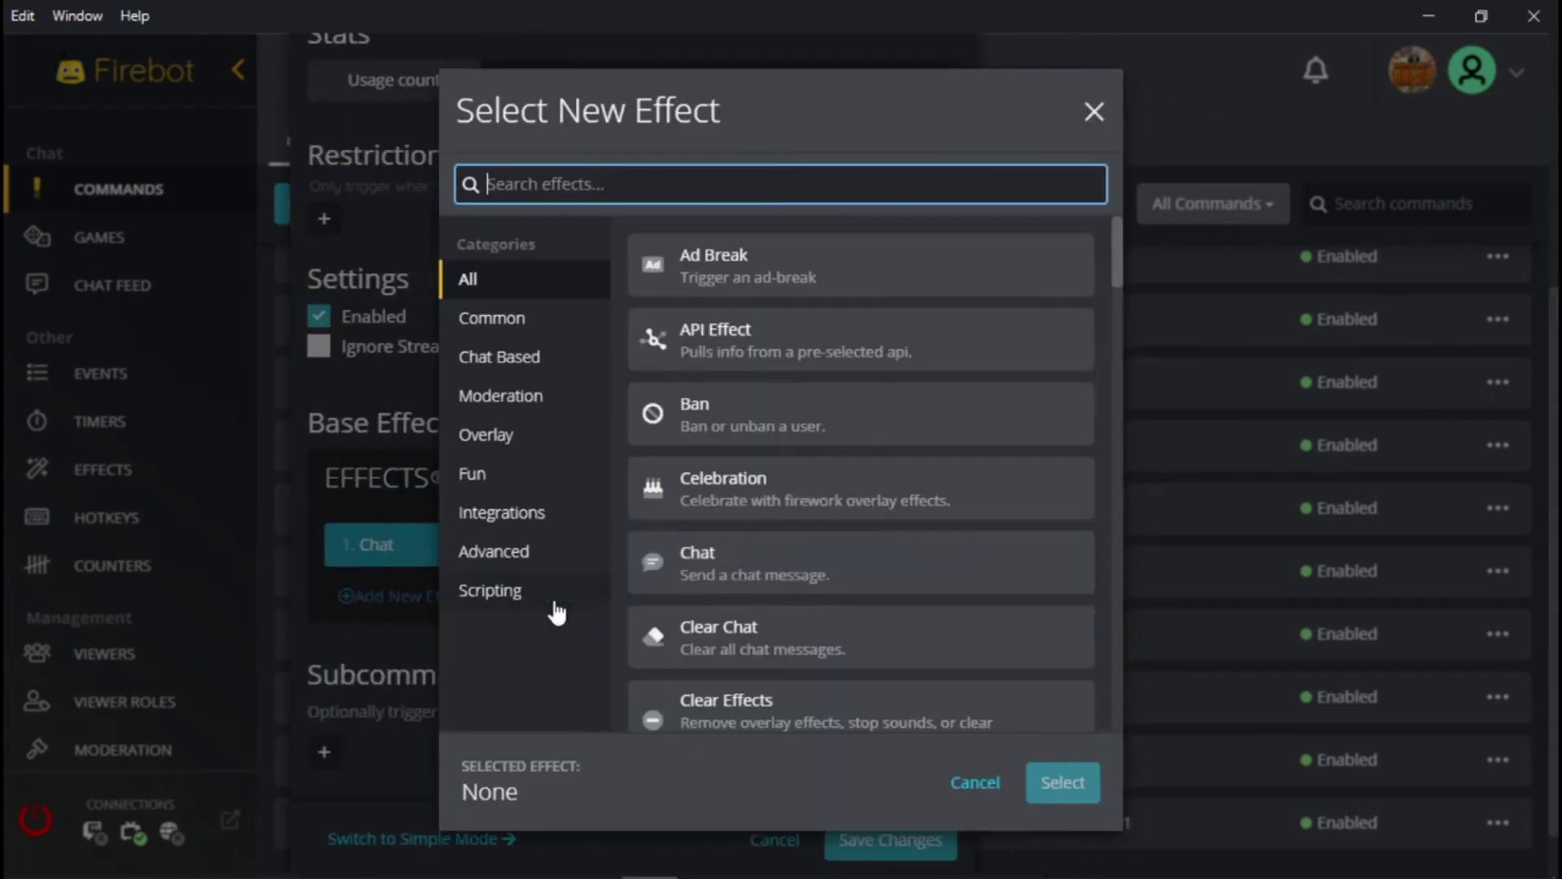
pyautogui.click(854, 496)
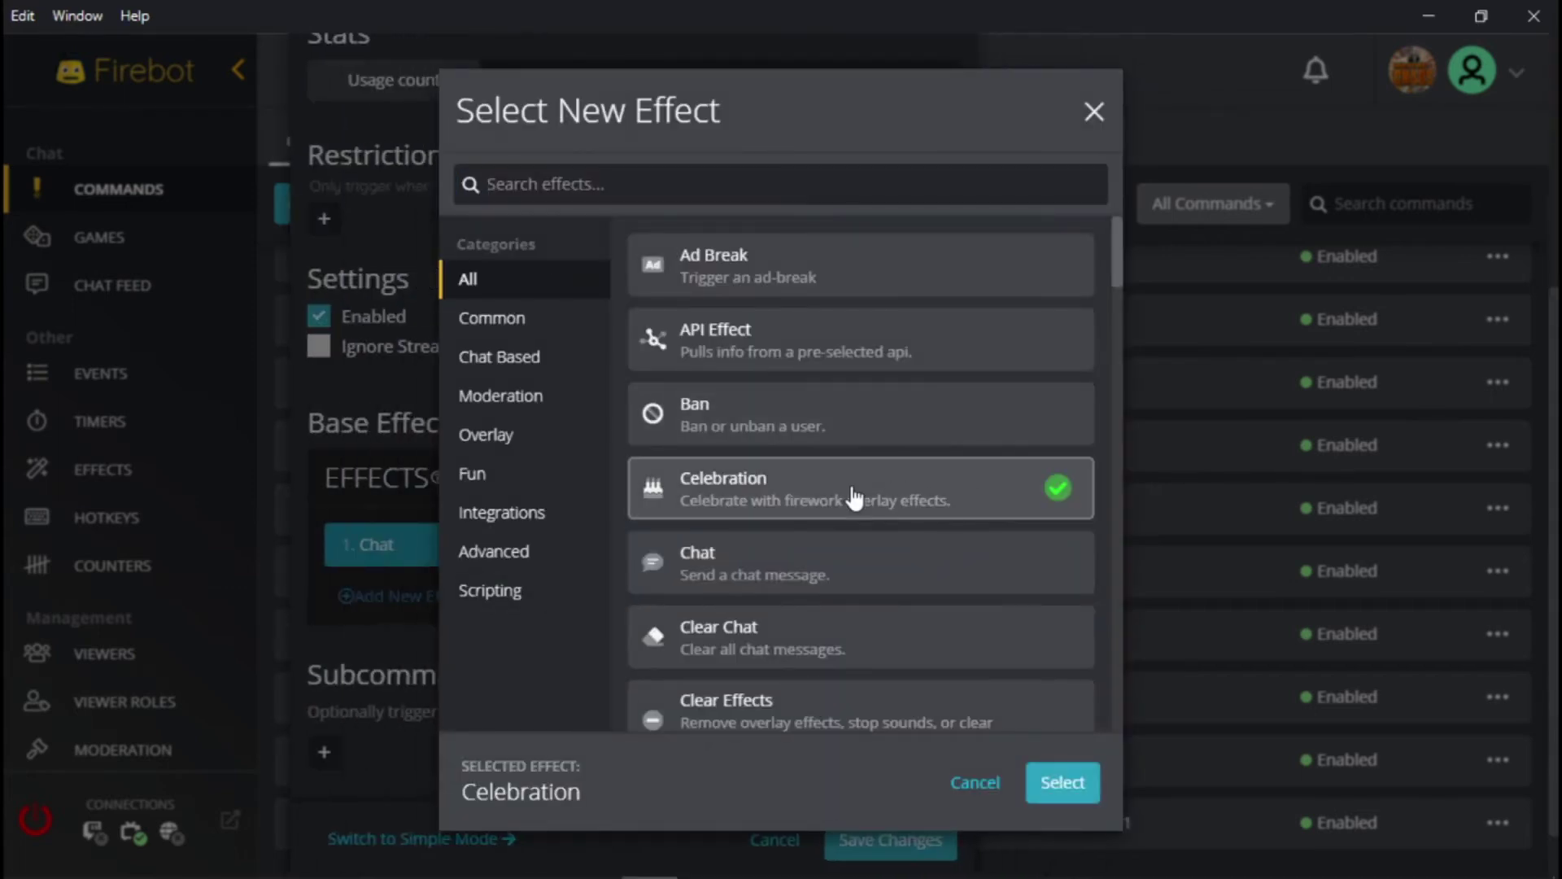
pyautogui.click(1062, 781)
pyautogui.click(561, 355)
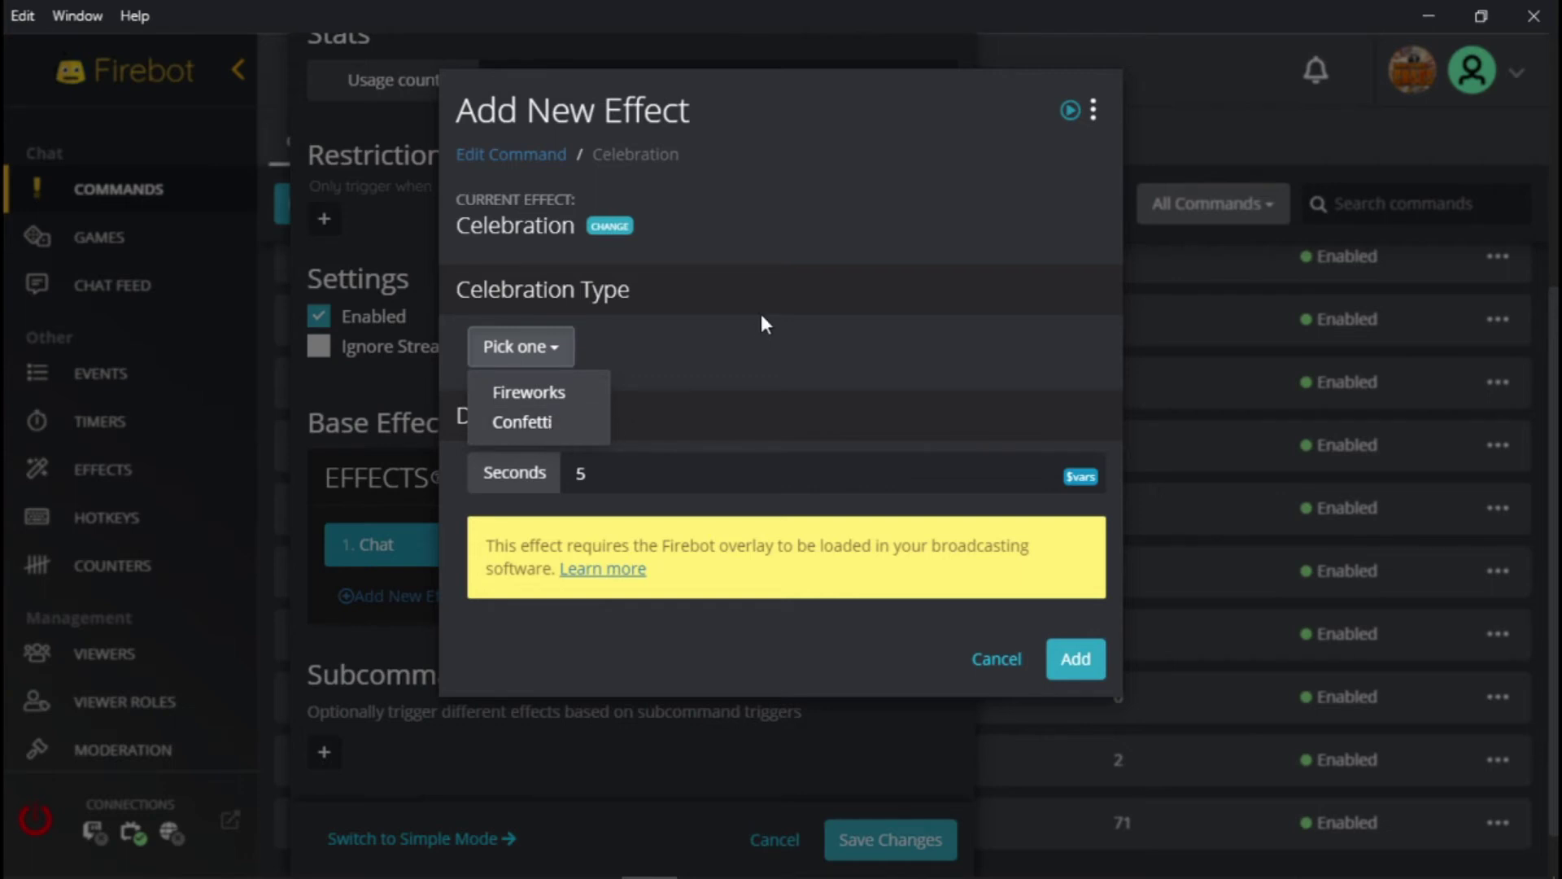
pyautogui.click(765, 348)
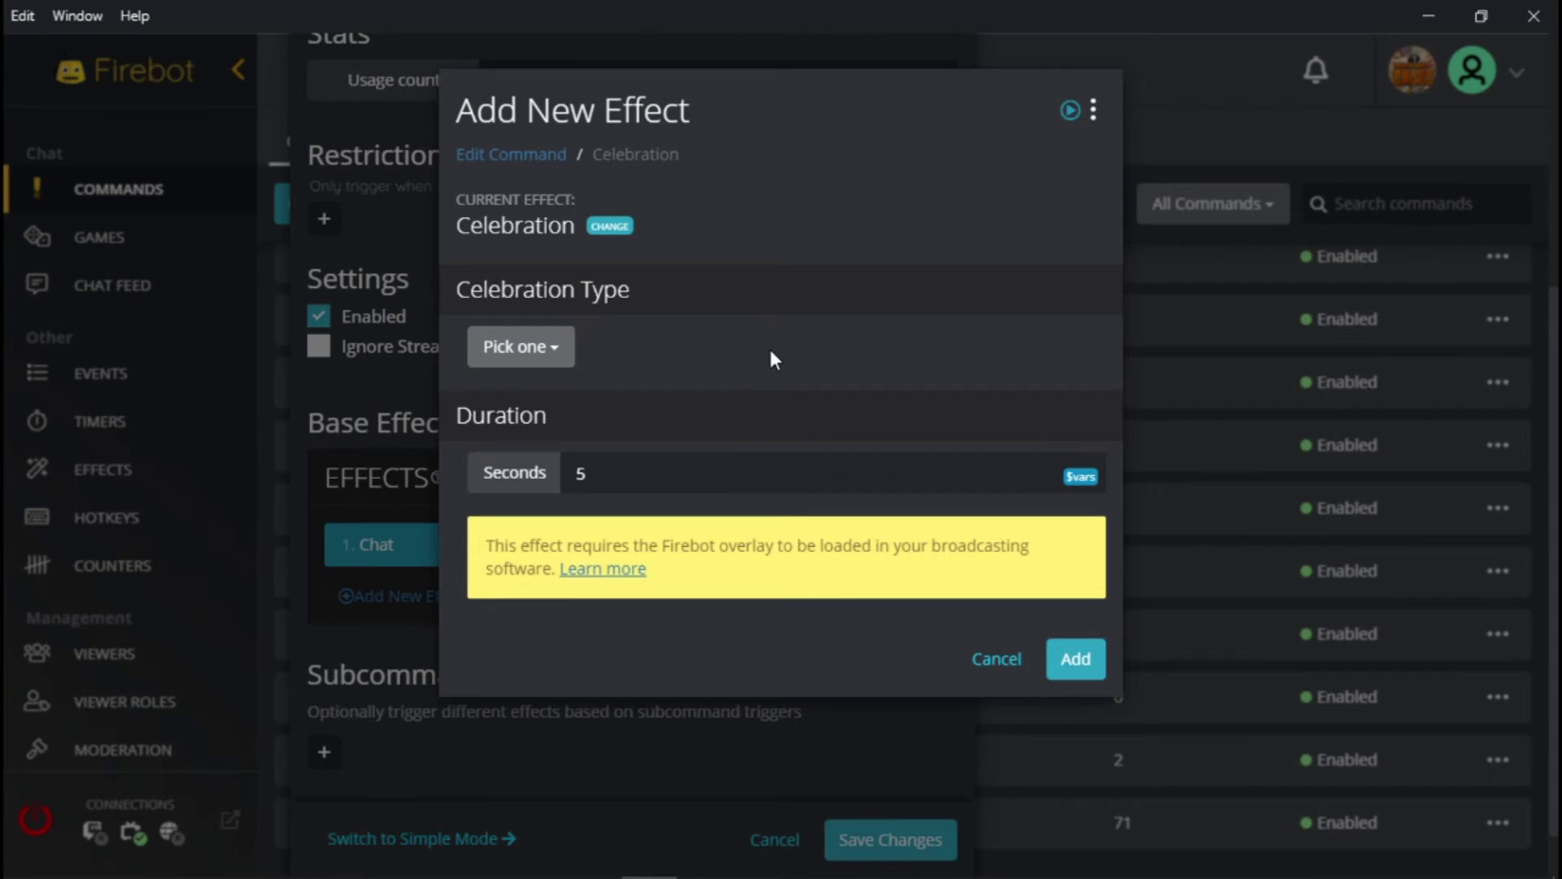
pyautogui.click(1003, 661)
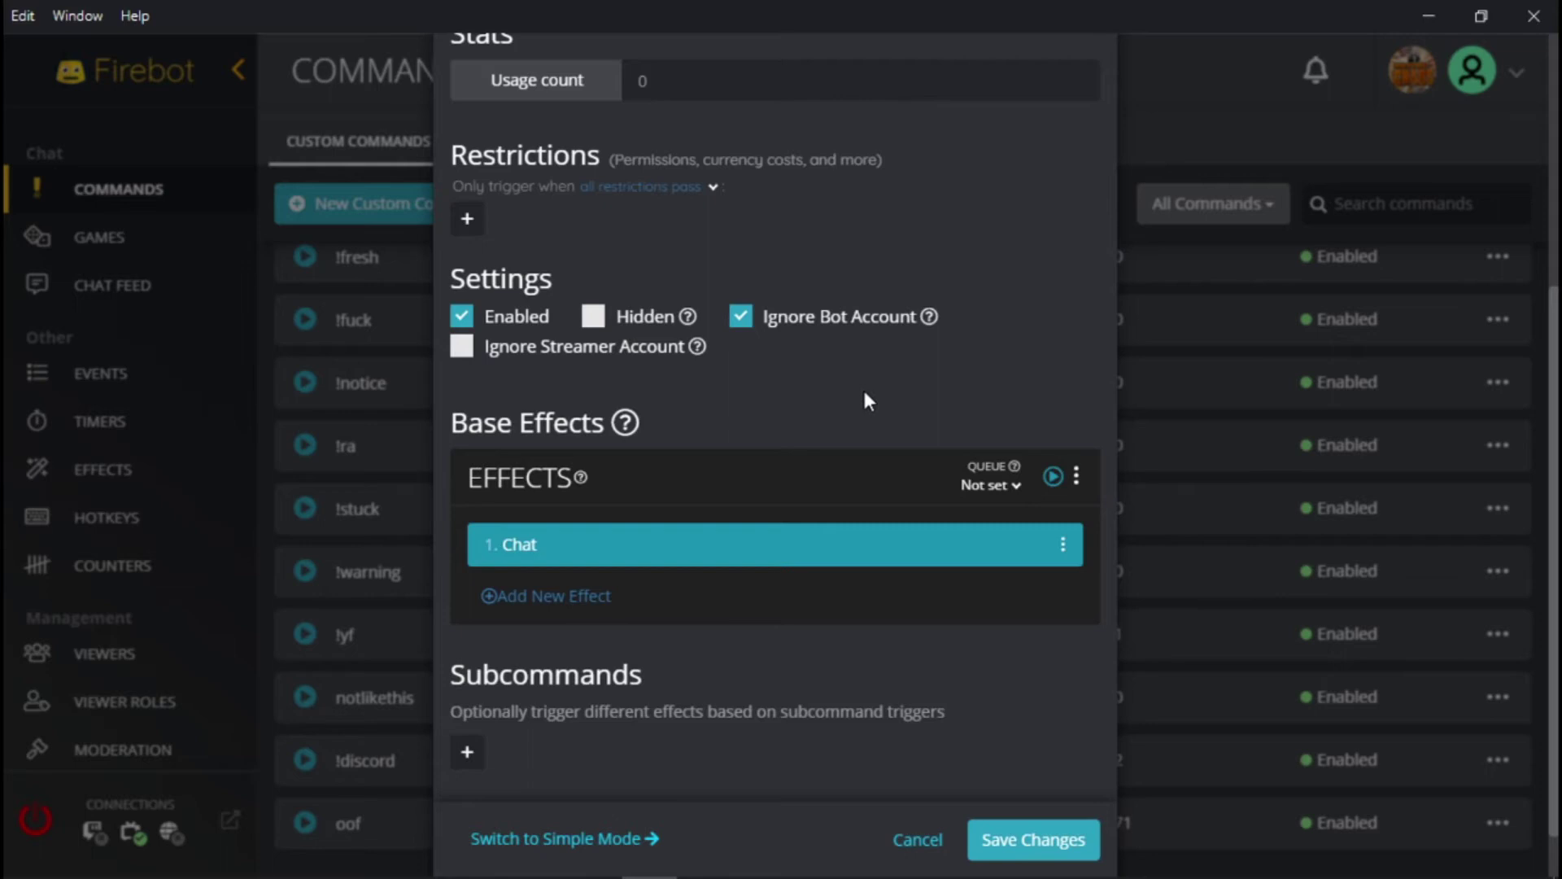
pyautogui.click(916, 837)
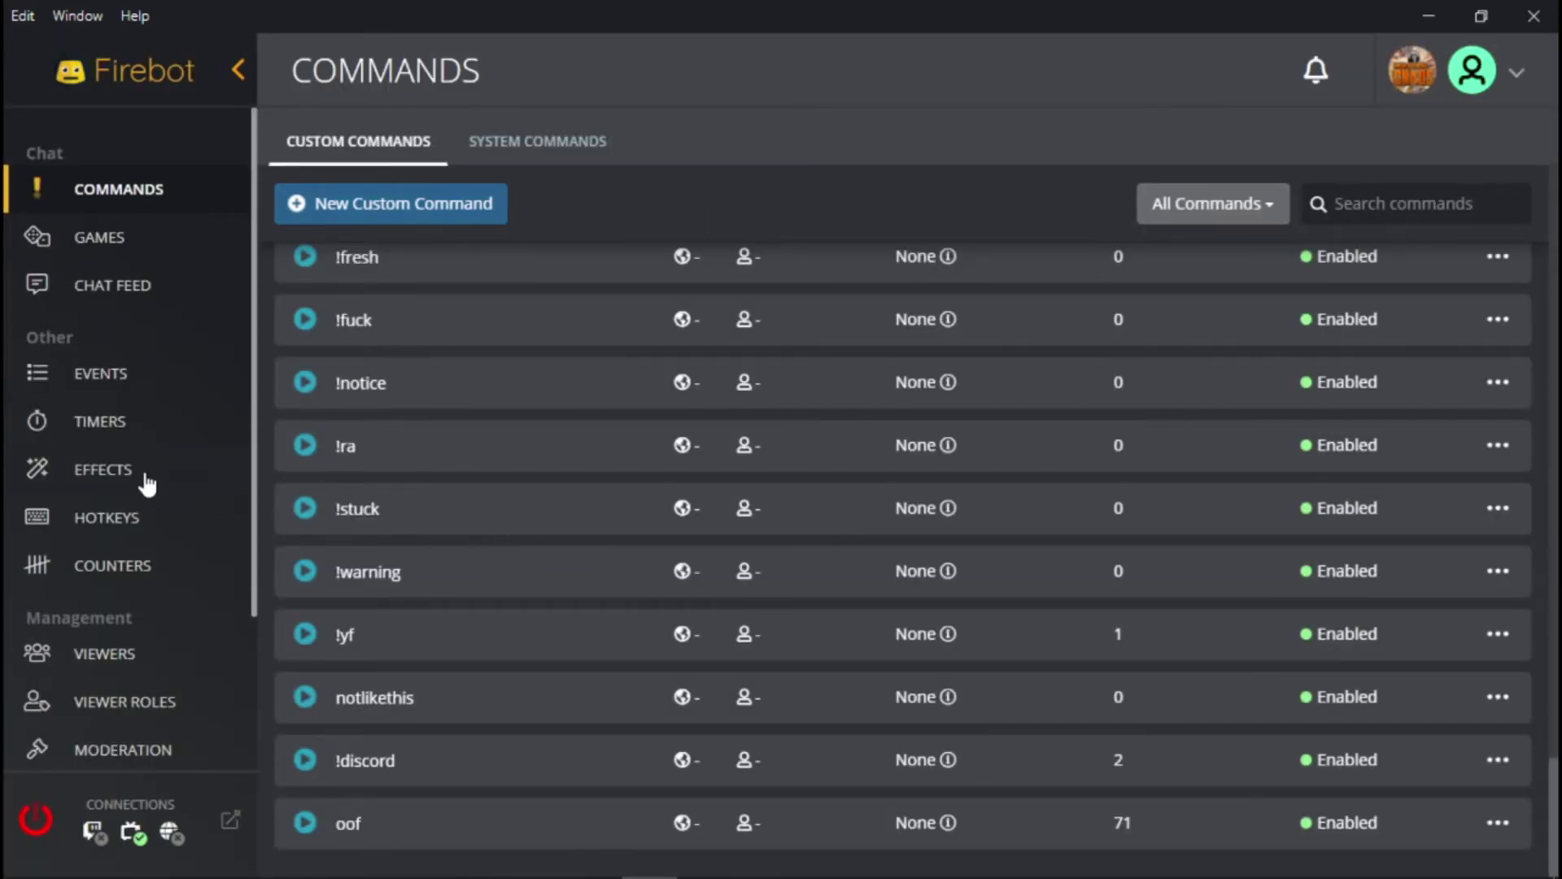
# Step: Look over Firebot's Effects page and its chat moderation settings
pyautogui.click(125, 481)
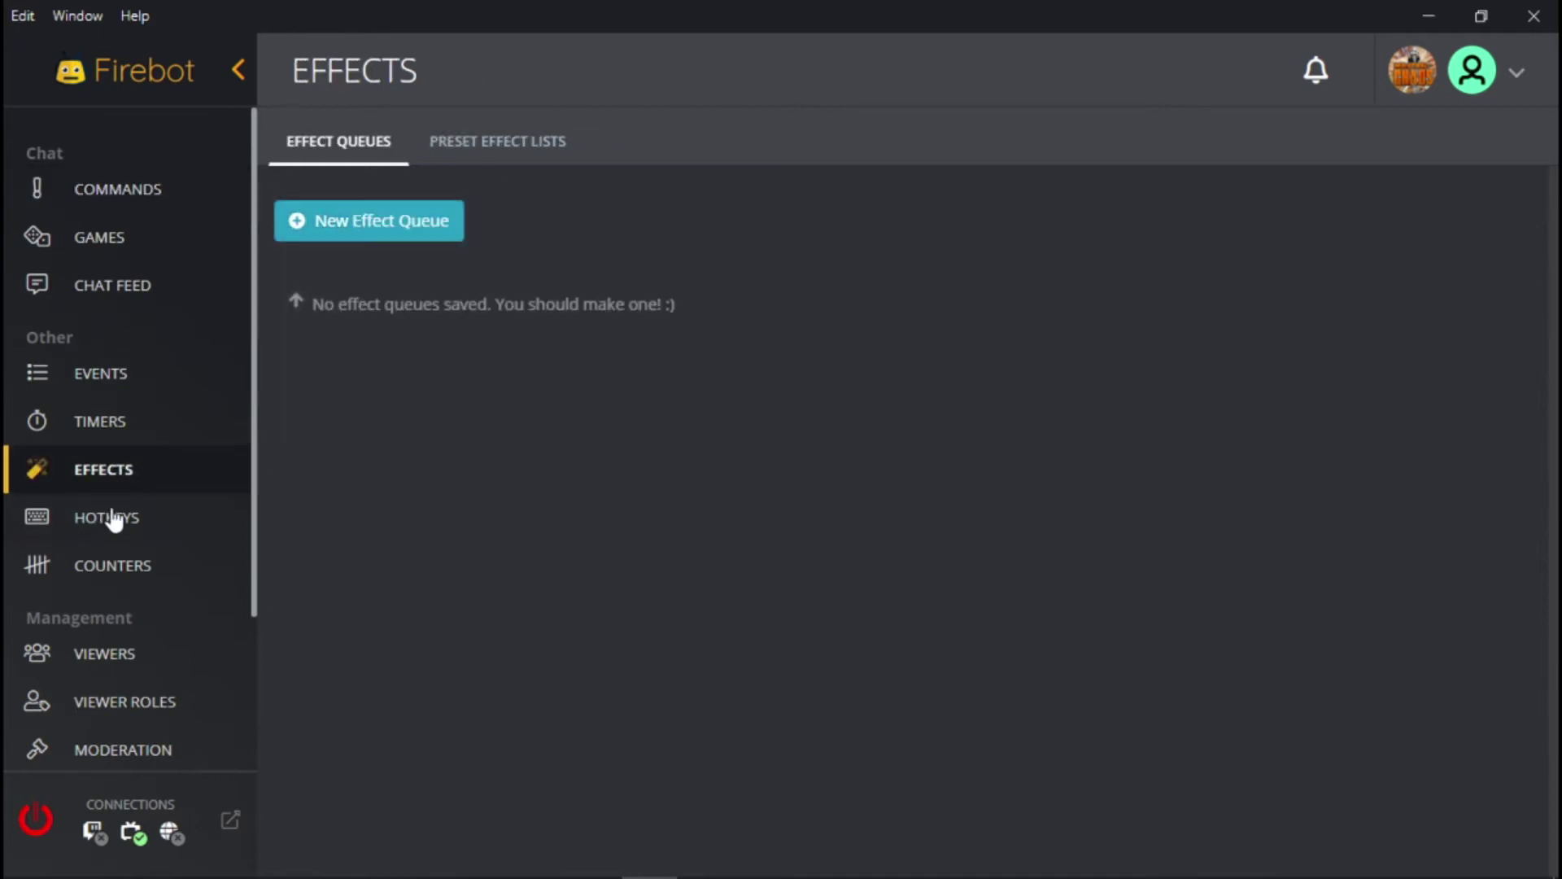
pyautogui.scroll(-3, 137, 572)
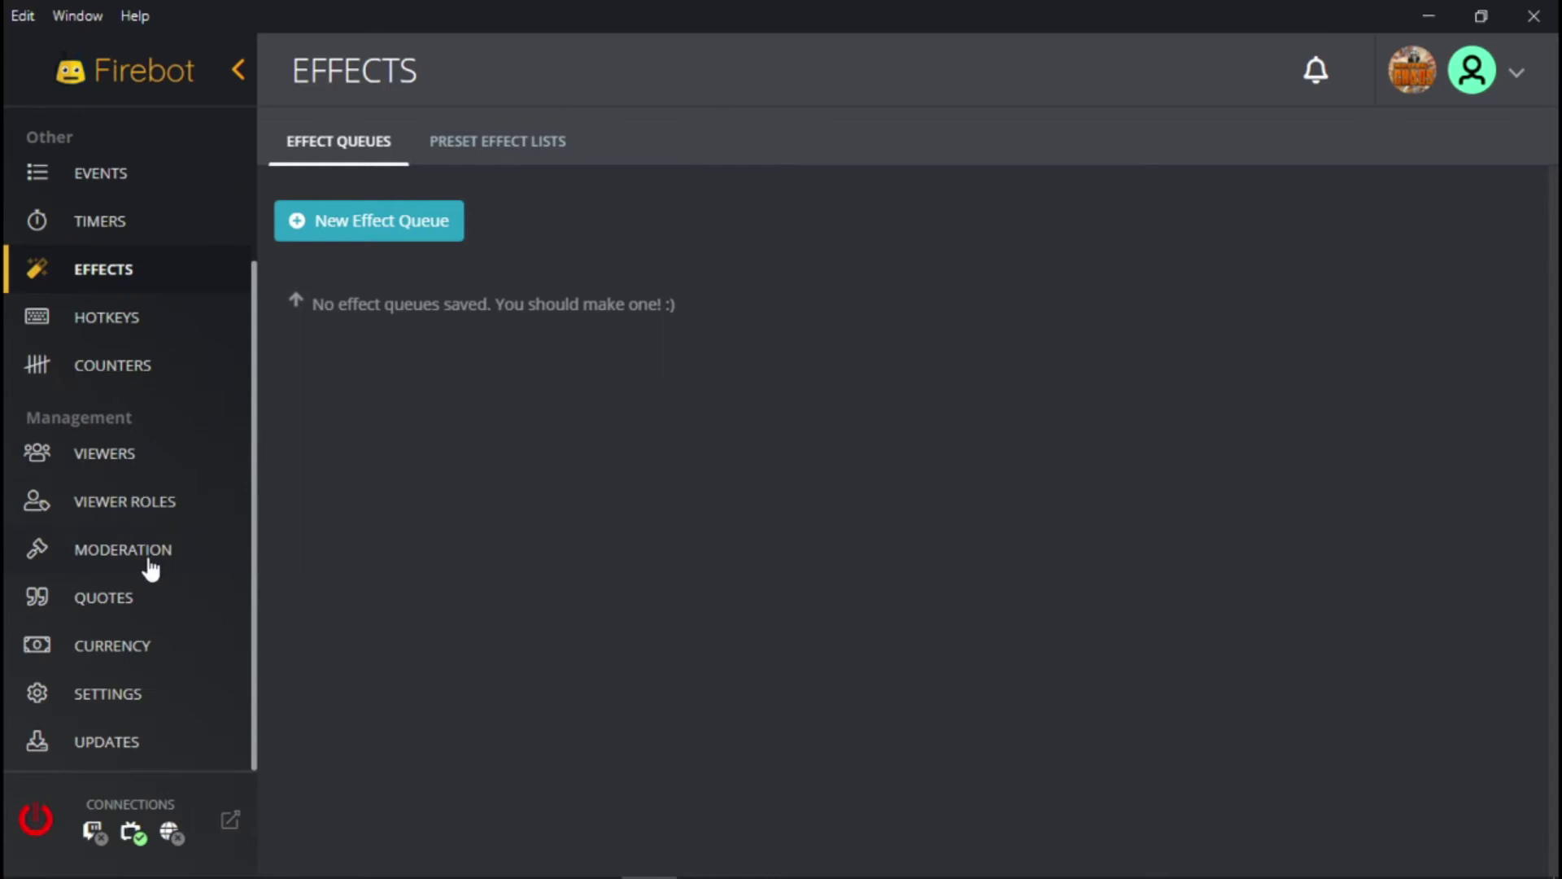
pyautogui.click(145, 557)
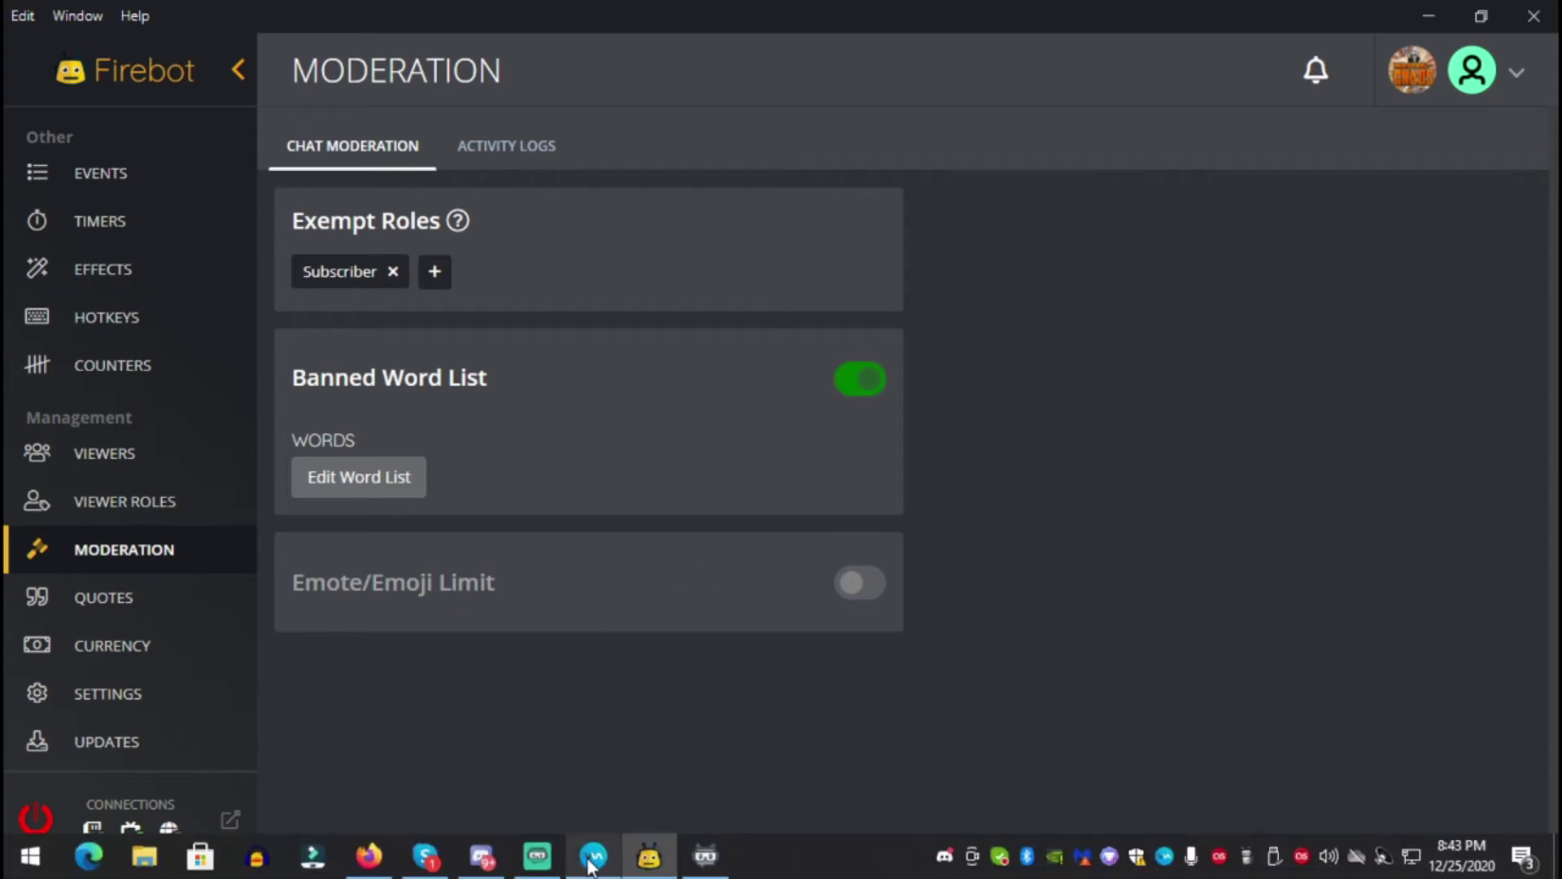
# Step: Switch to Streamlabs Chatbot and examine its Notifications settings and its Mod Tools protection options
pyautogui.click(705, 856)
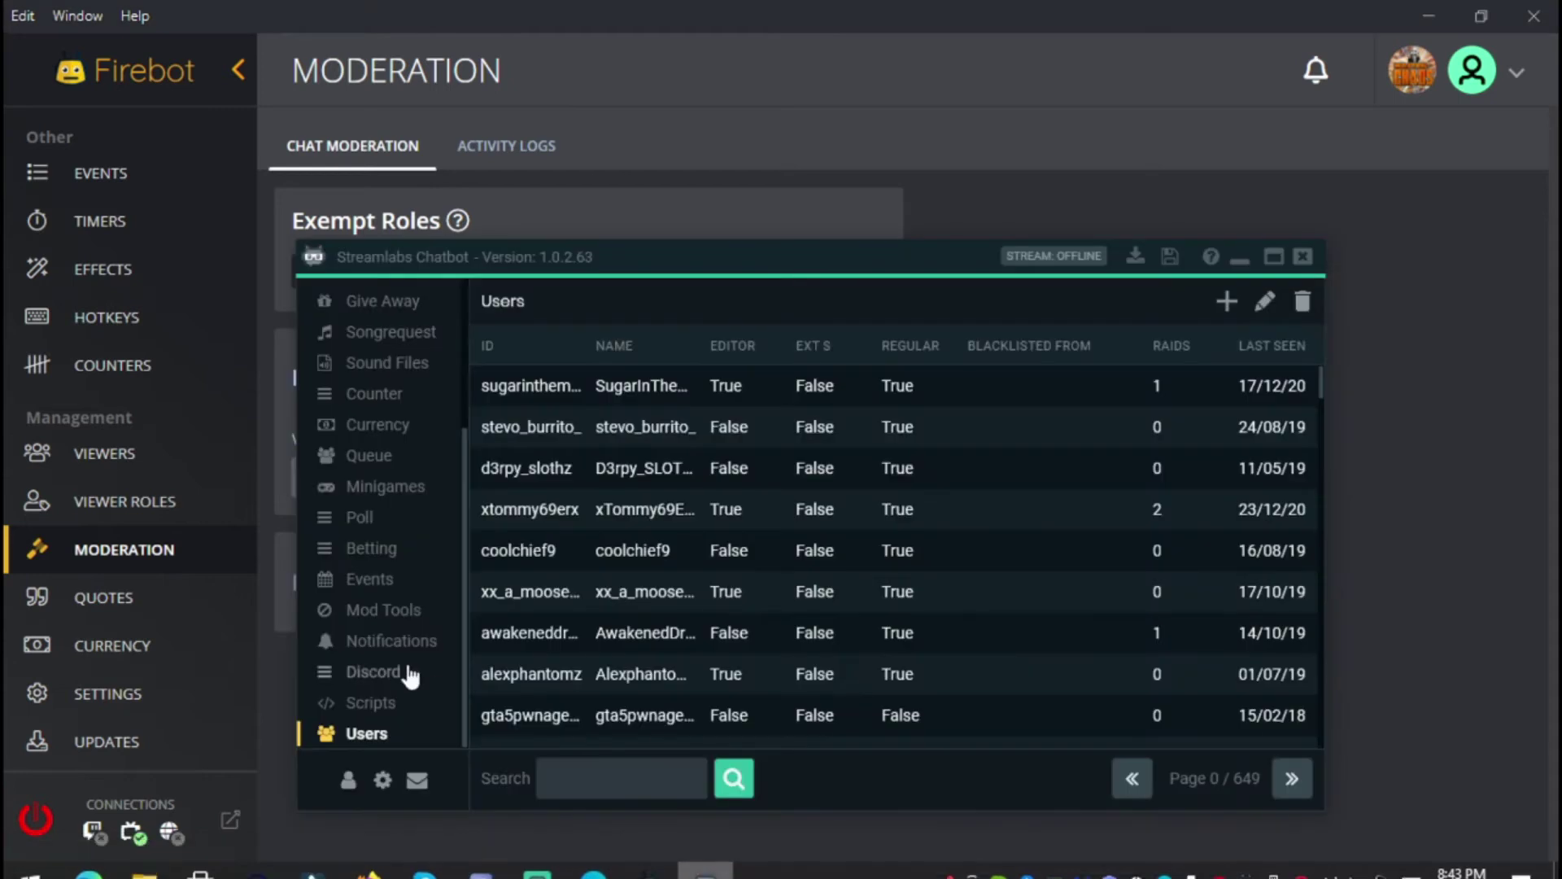
pyautogui.click(391, 641)
pyautogui.scroll(-3, 505, 598)
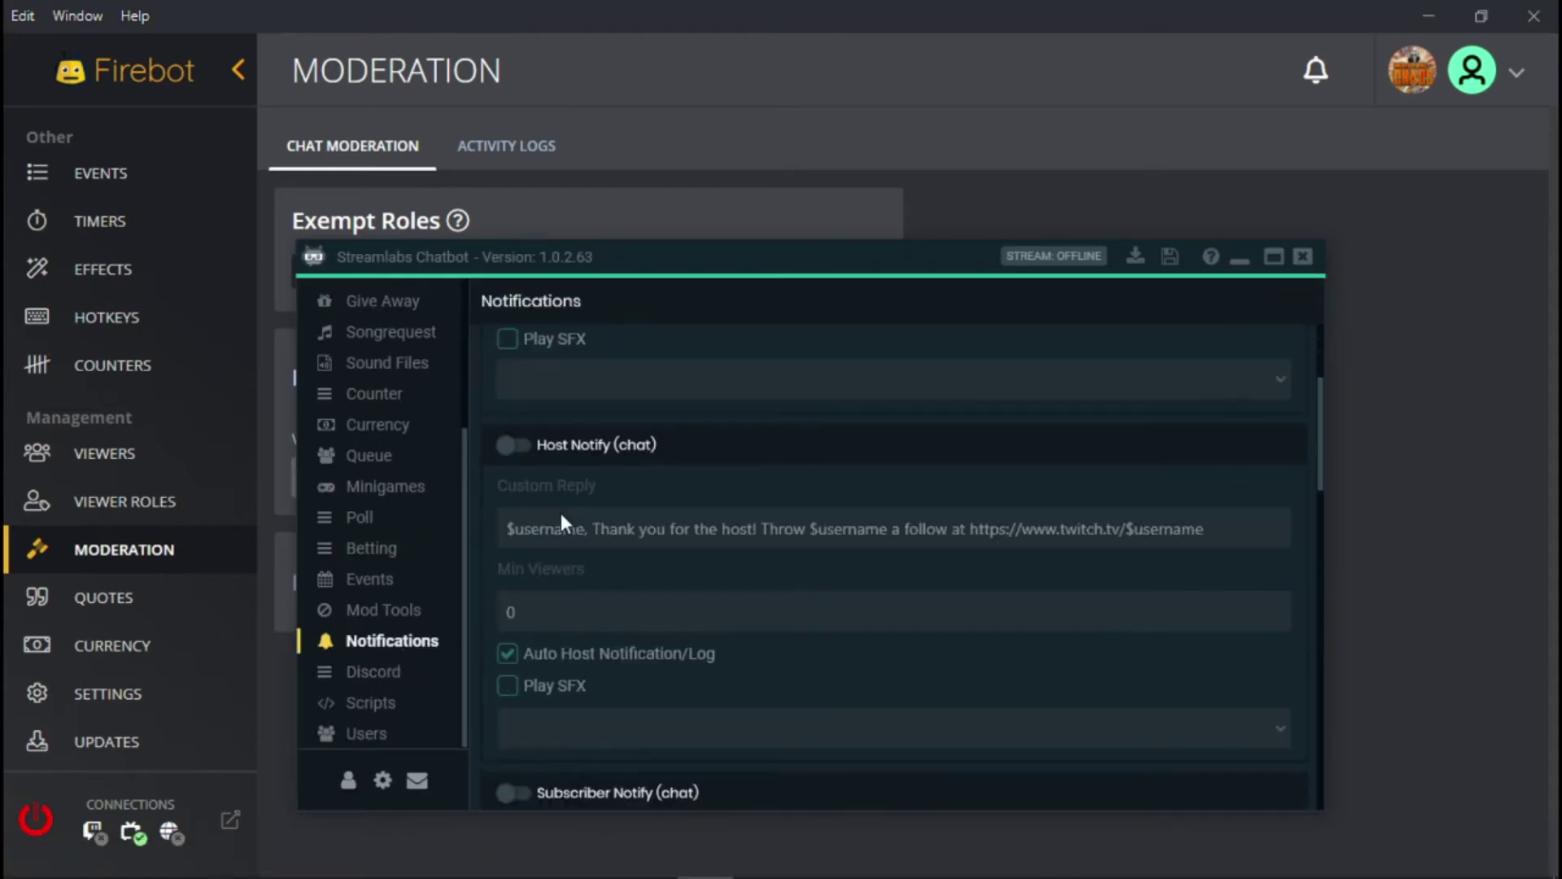
pyautogui.click(399, 612)
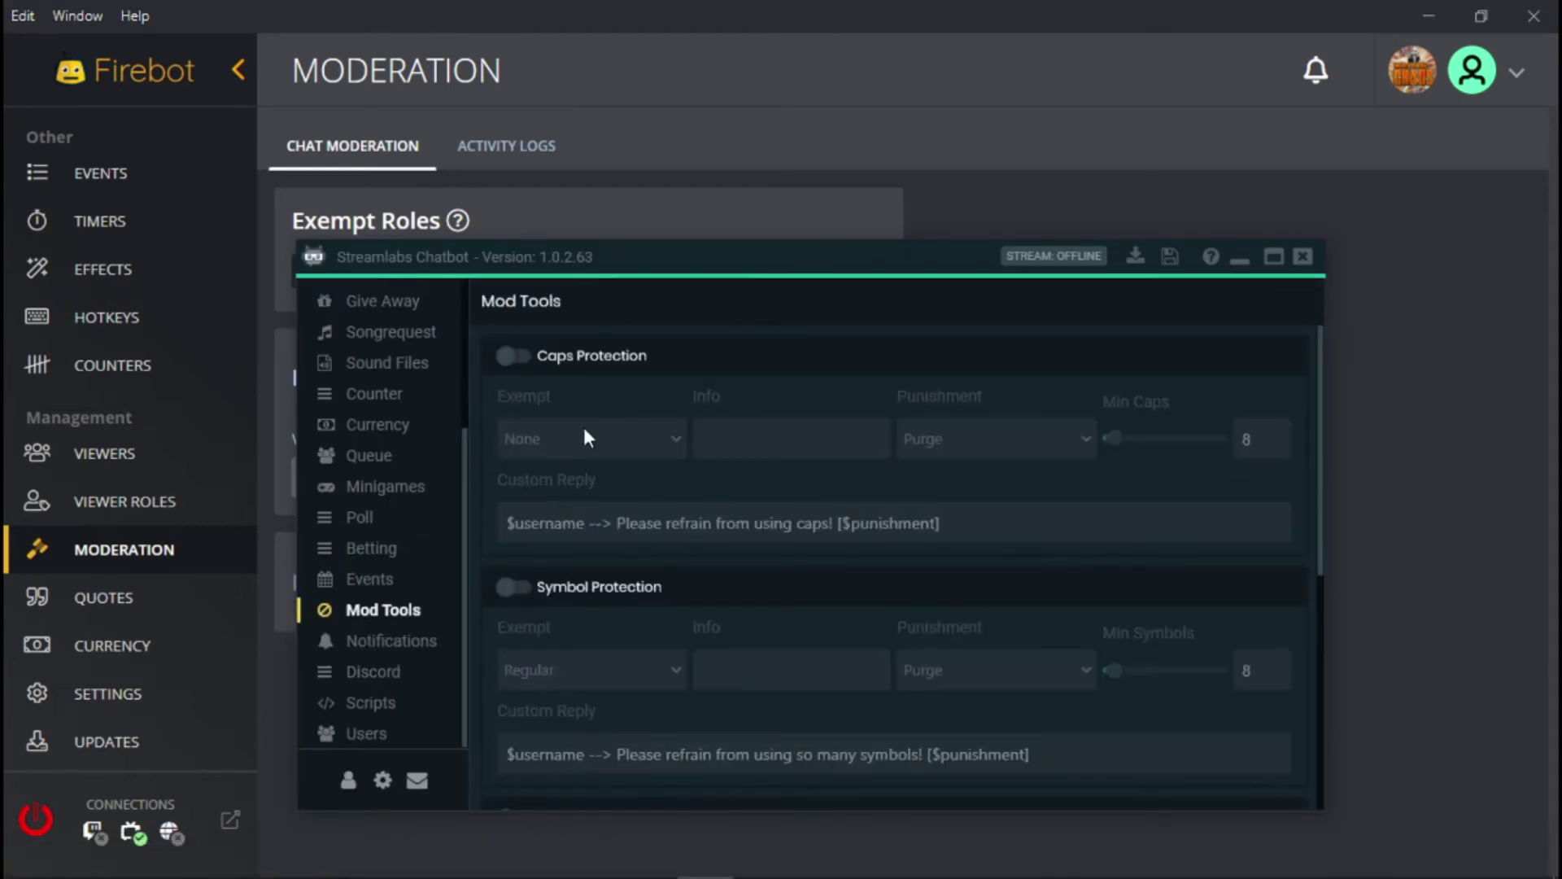
pyautogui.scroll(-3, 548, 558)
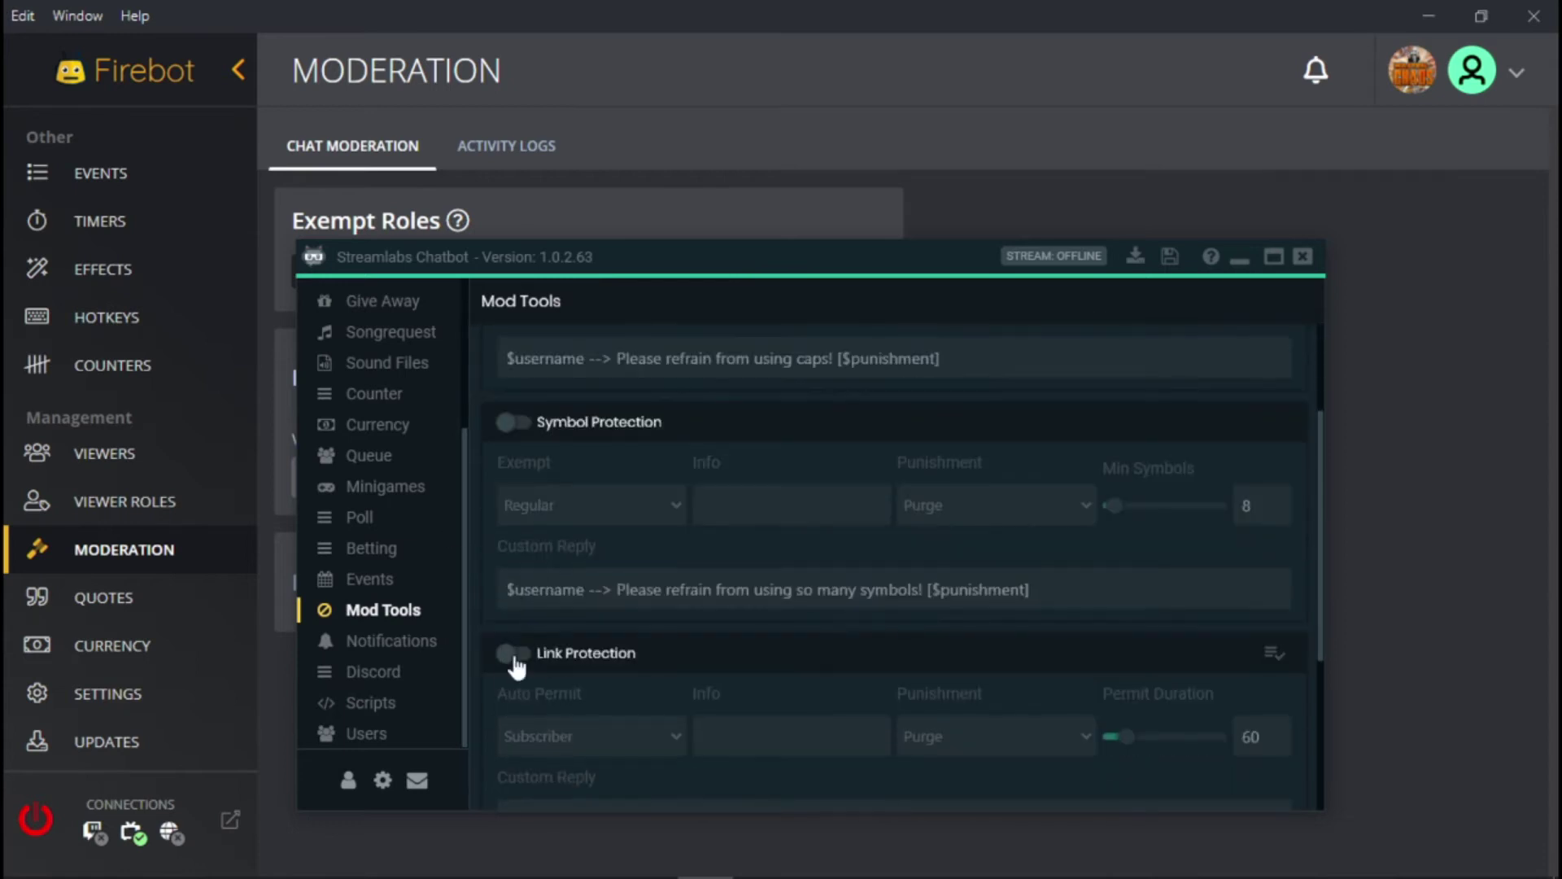
# Step: Check the Link Protection options in Mod Tools, and return to Firebot to look over its Quotes and Moderation pages
pyautogui.scroll(-1, 618, 691)
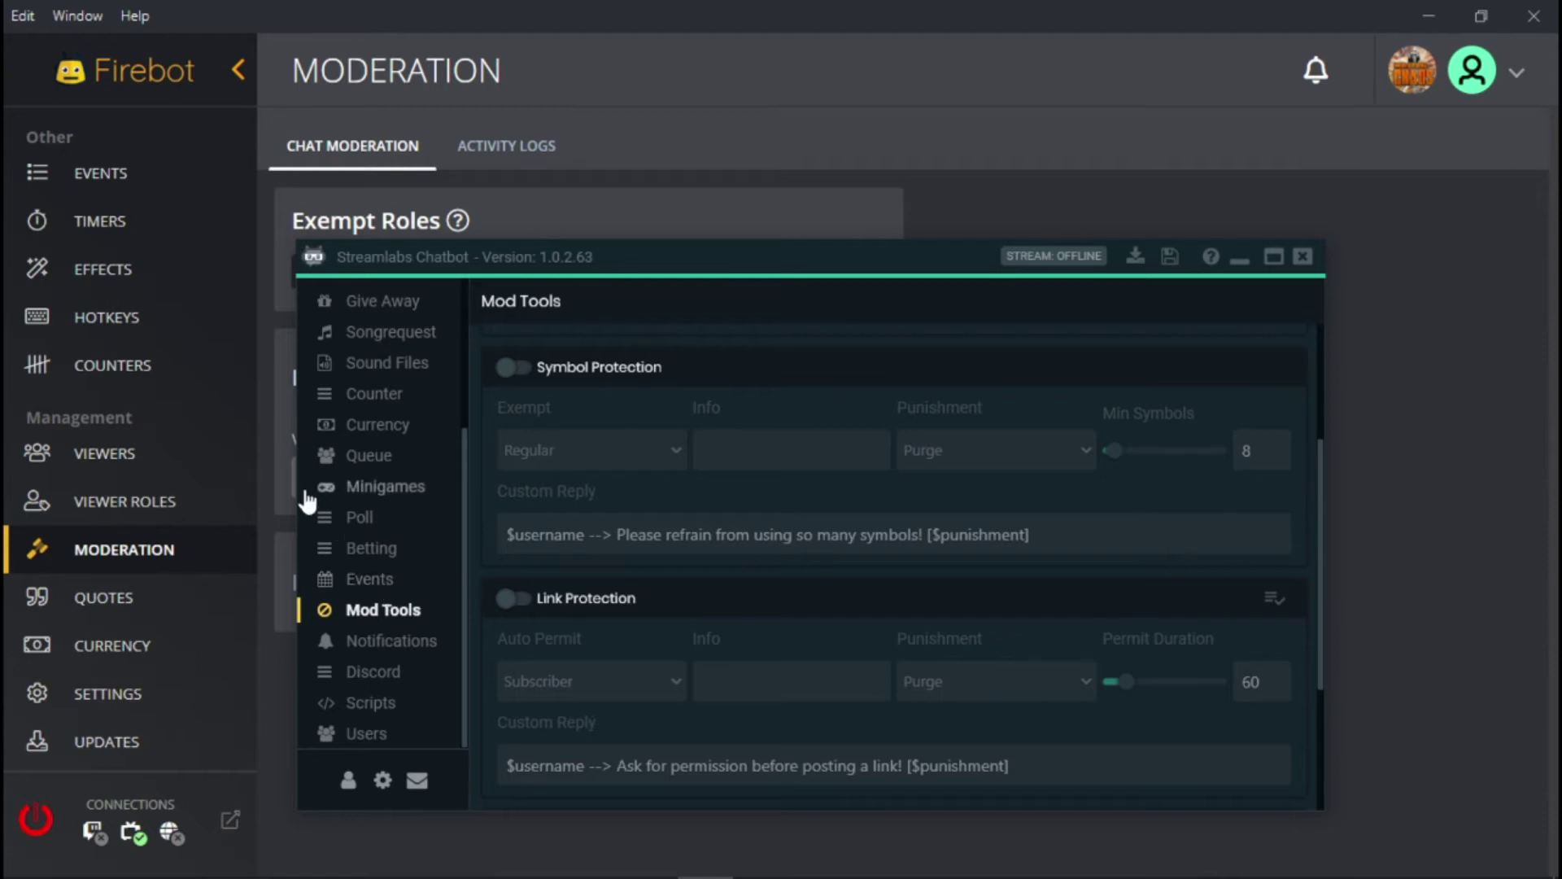
pyautogui.click(663, 131)
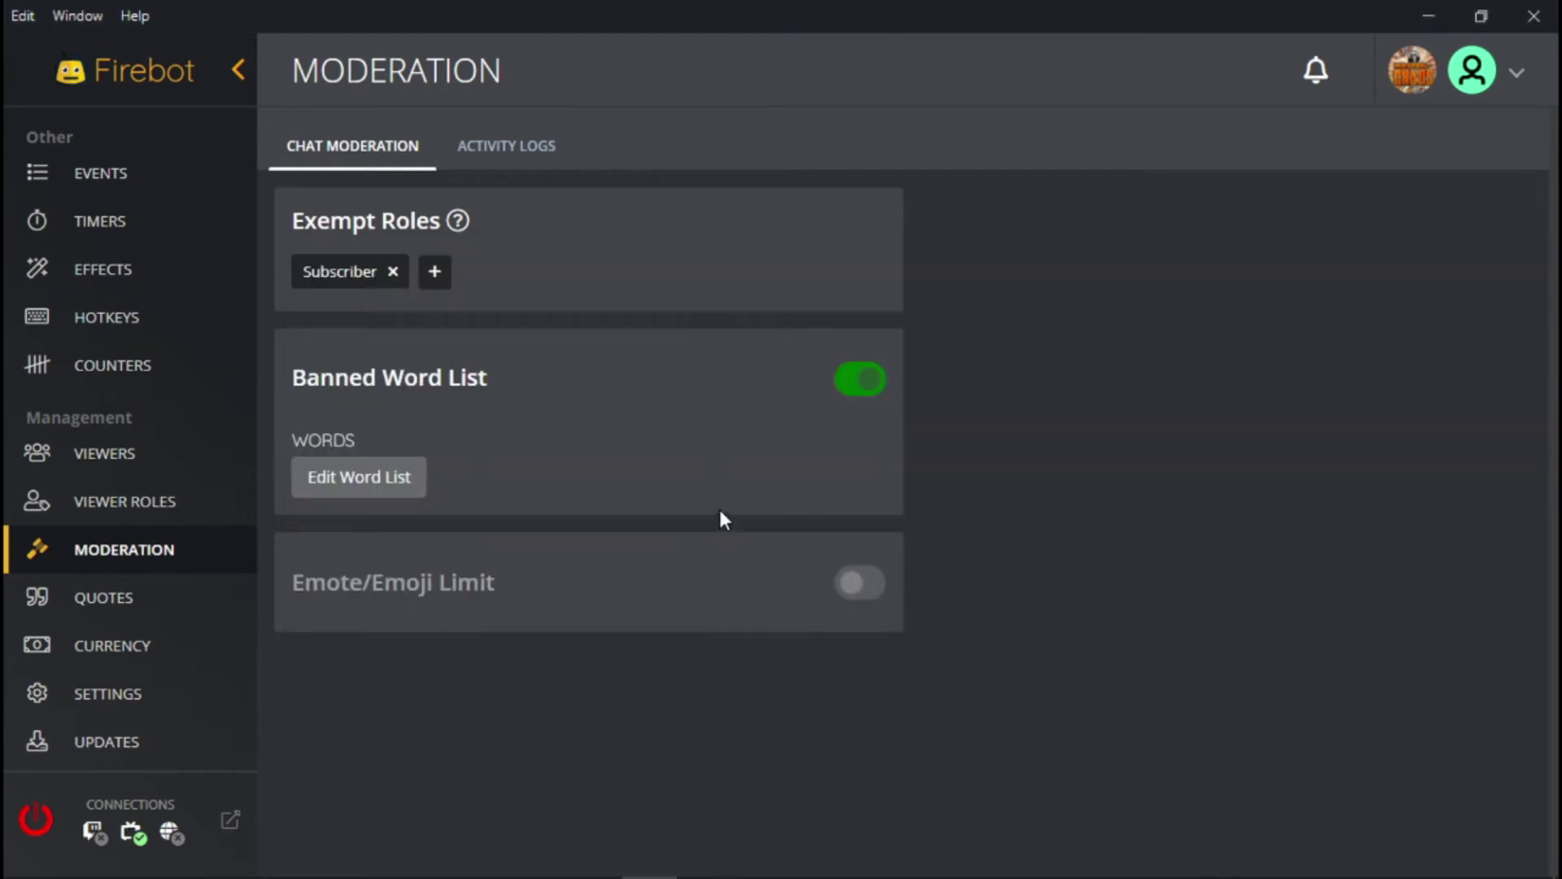
pyautogui.click(123, 612)
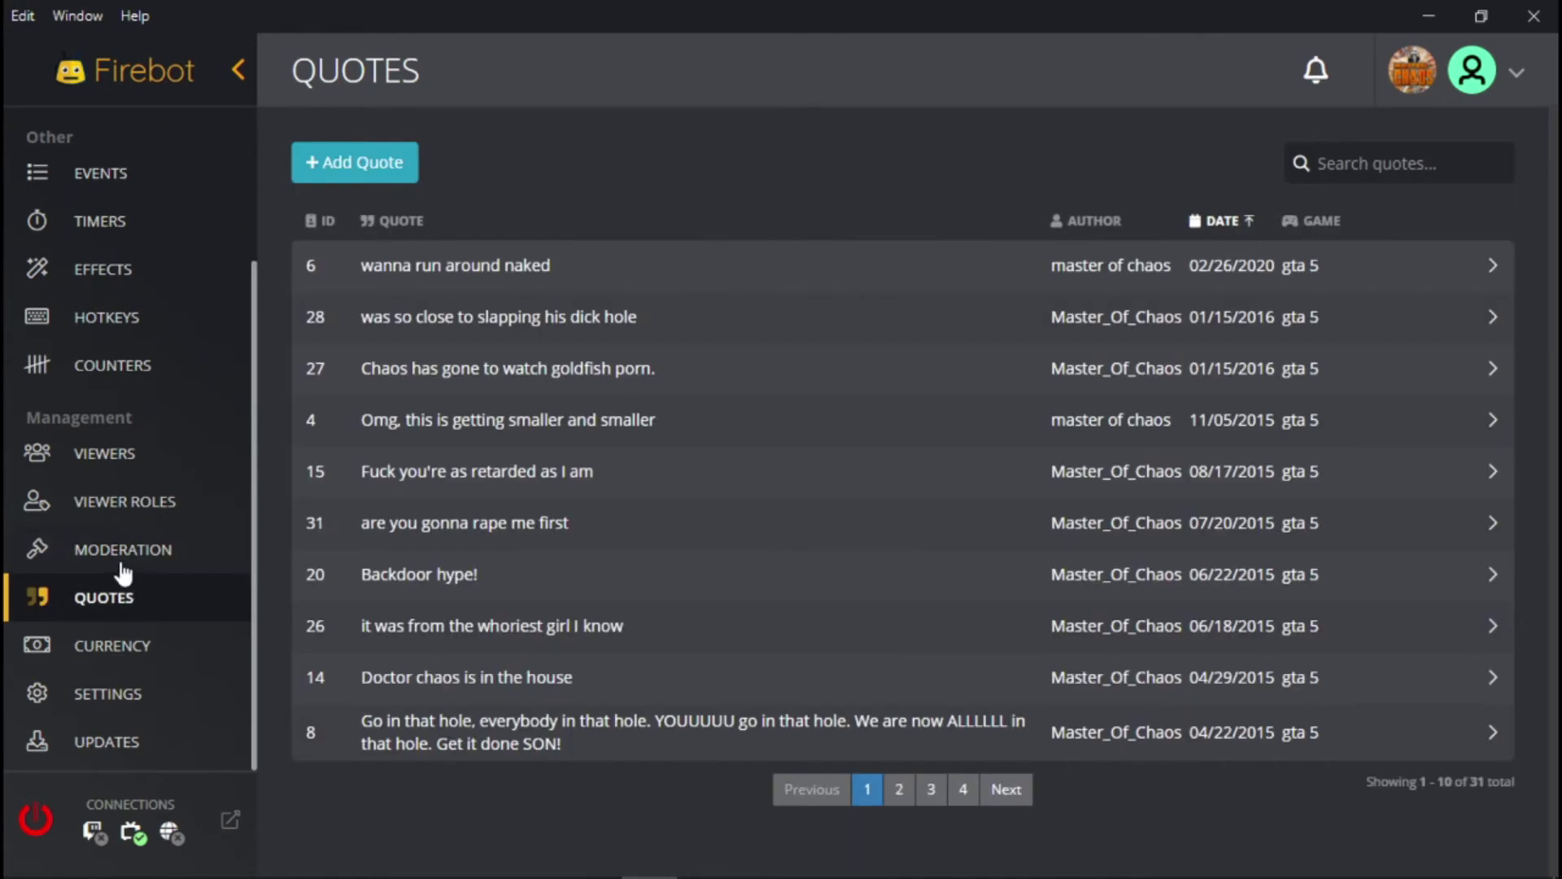
pyautogui.click(118, 562)
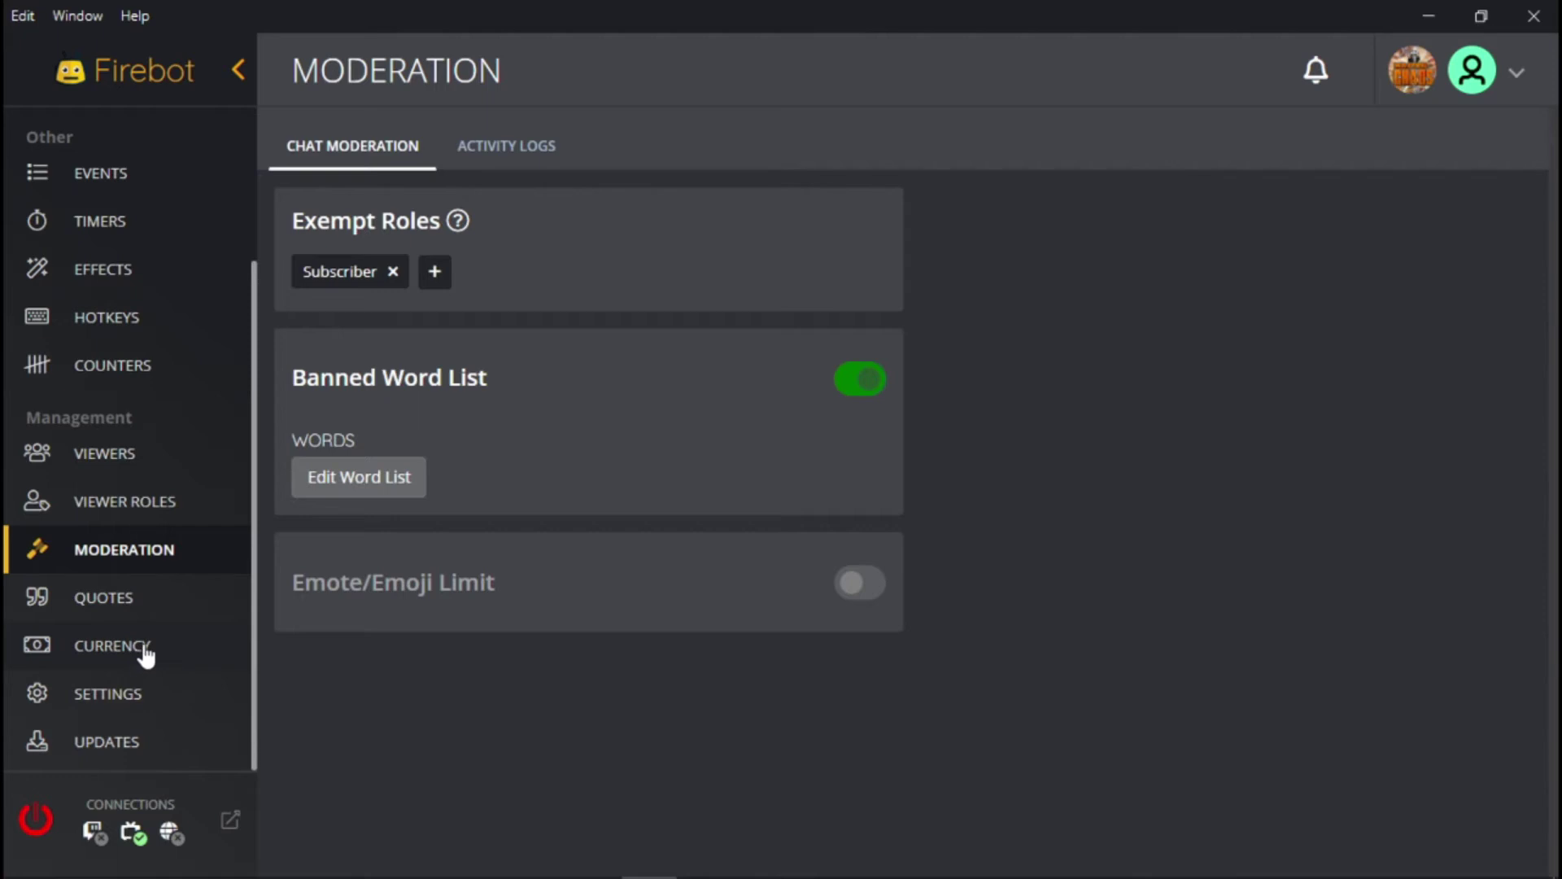
# Step: Browse Firebot's custom commands list and look at the available chat games
pyautogui.scroll(3, 139, 651)
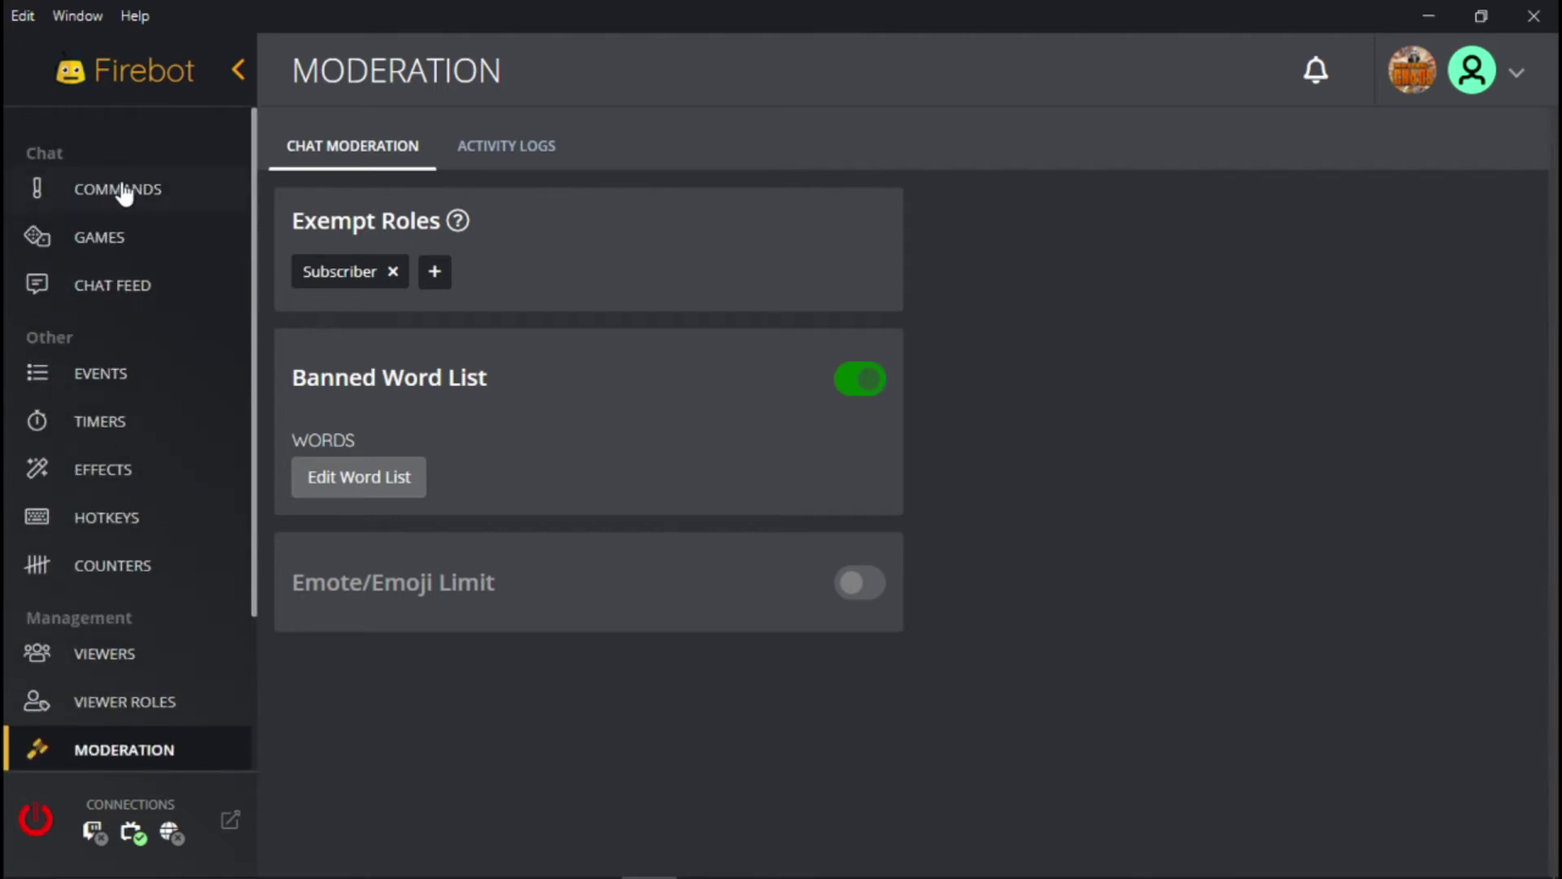
pyautogui.click(122, 192)
pyautogui.scroll(-4, 322, 439)
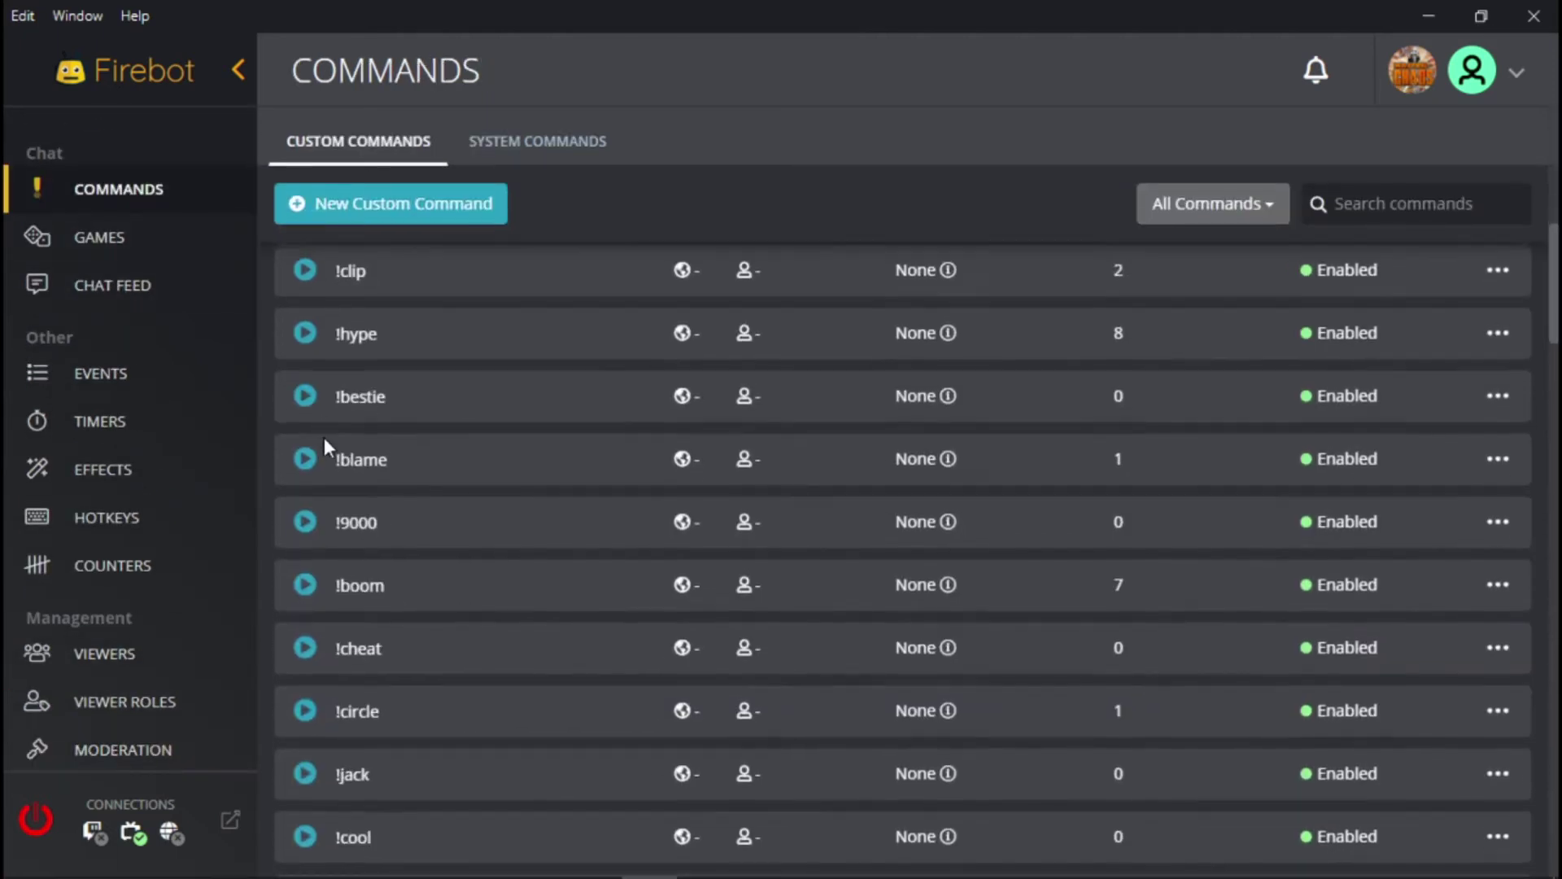
pyautogui.scroll(3, 328, 439)
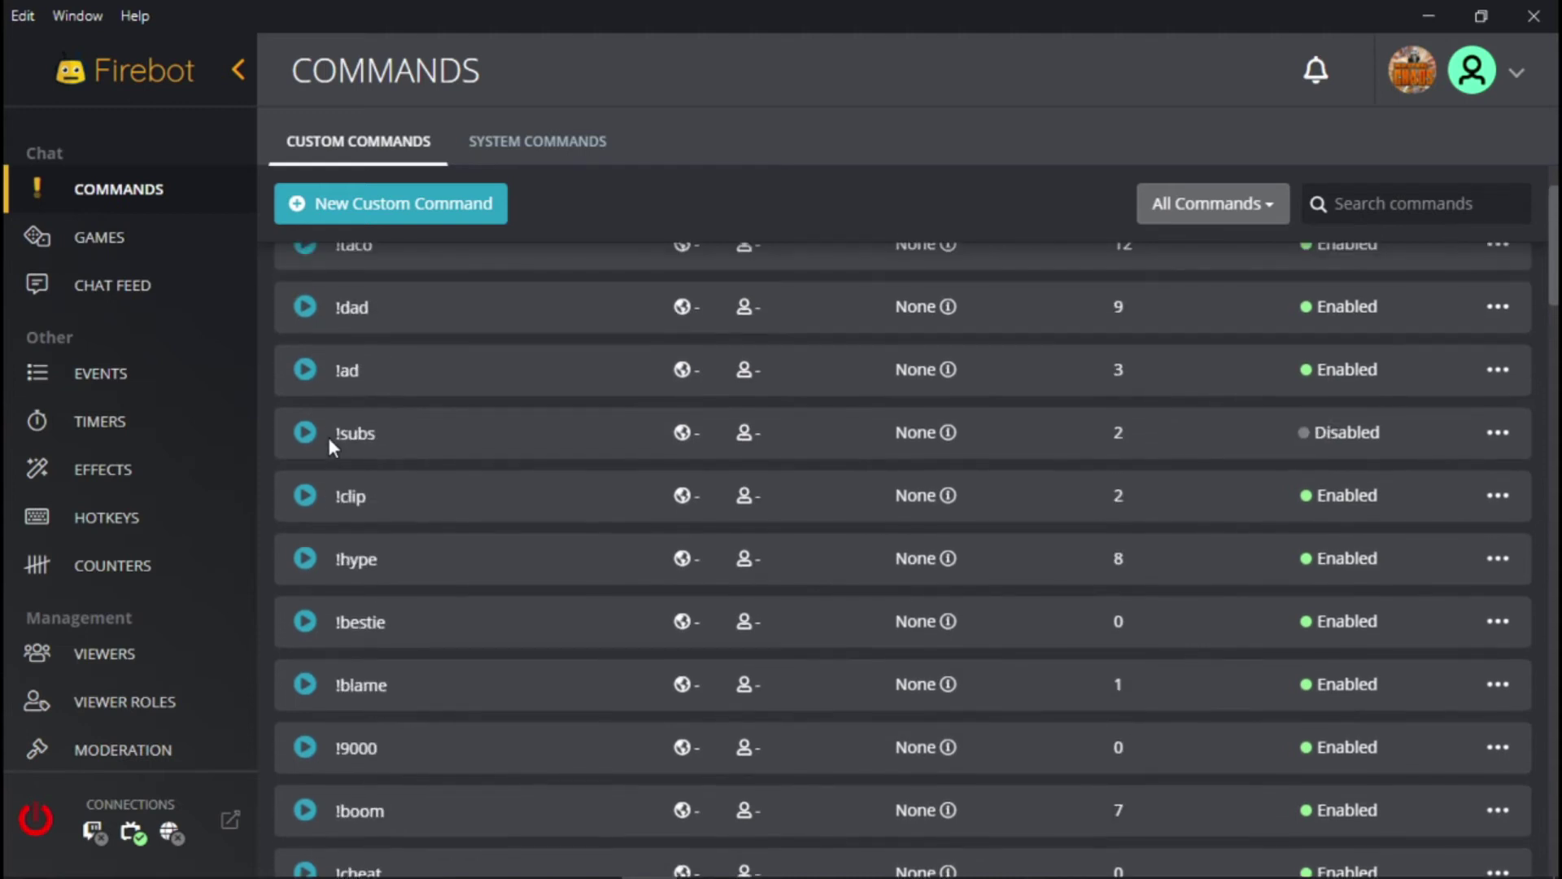
pyautogui.click(161, 237)
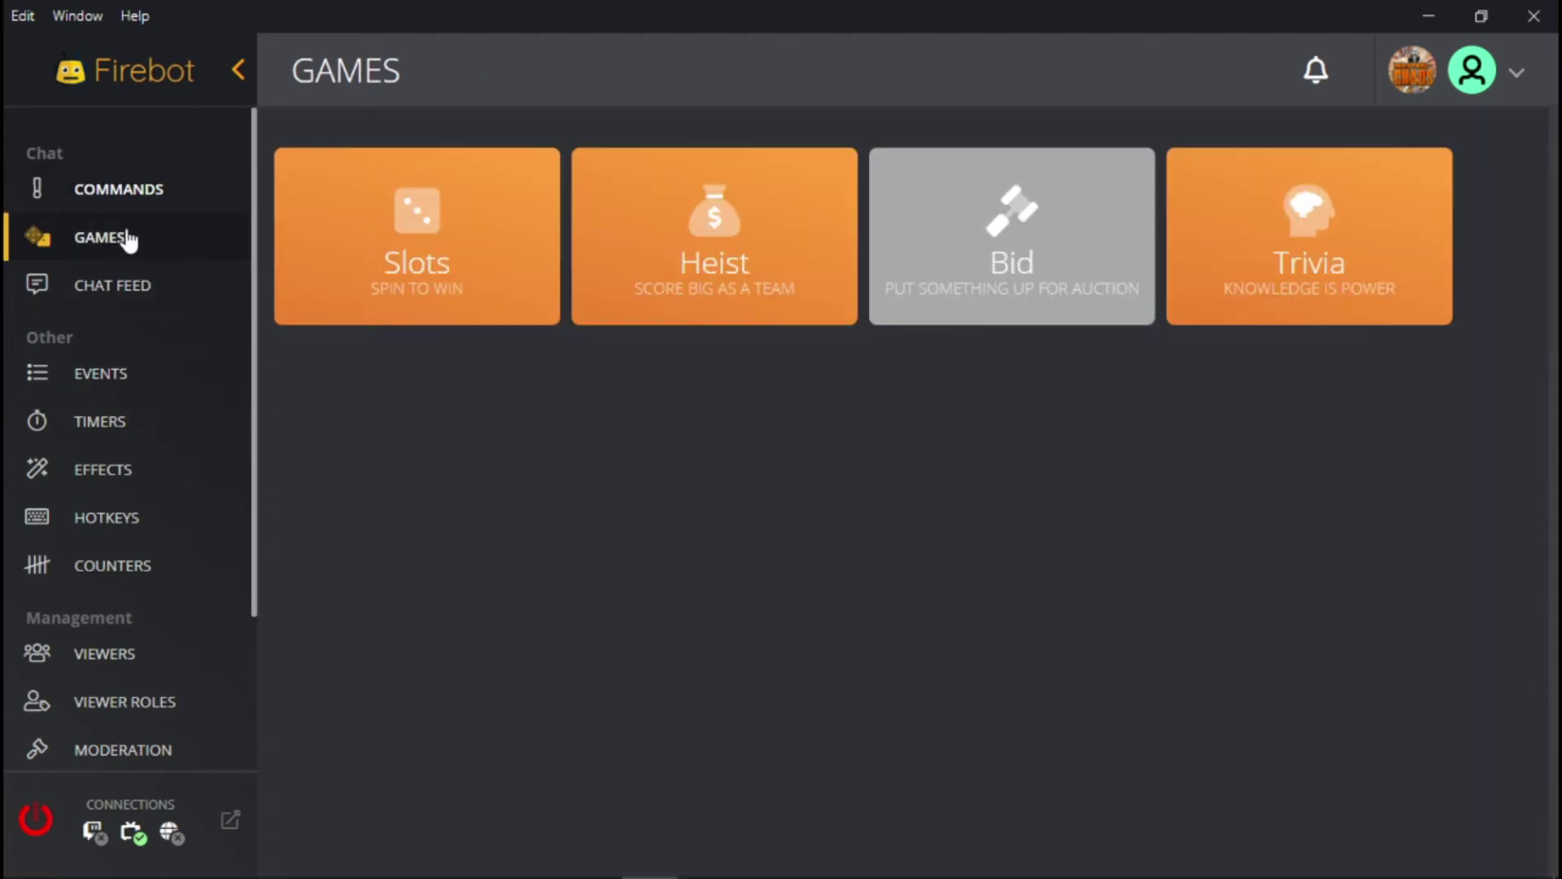
pyautogui.click(163, 195)
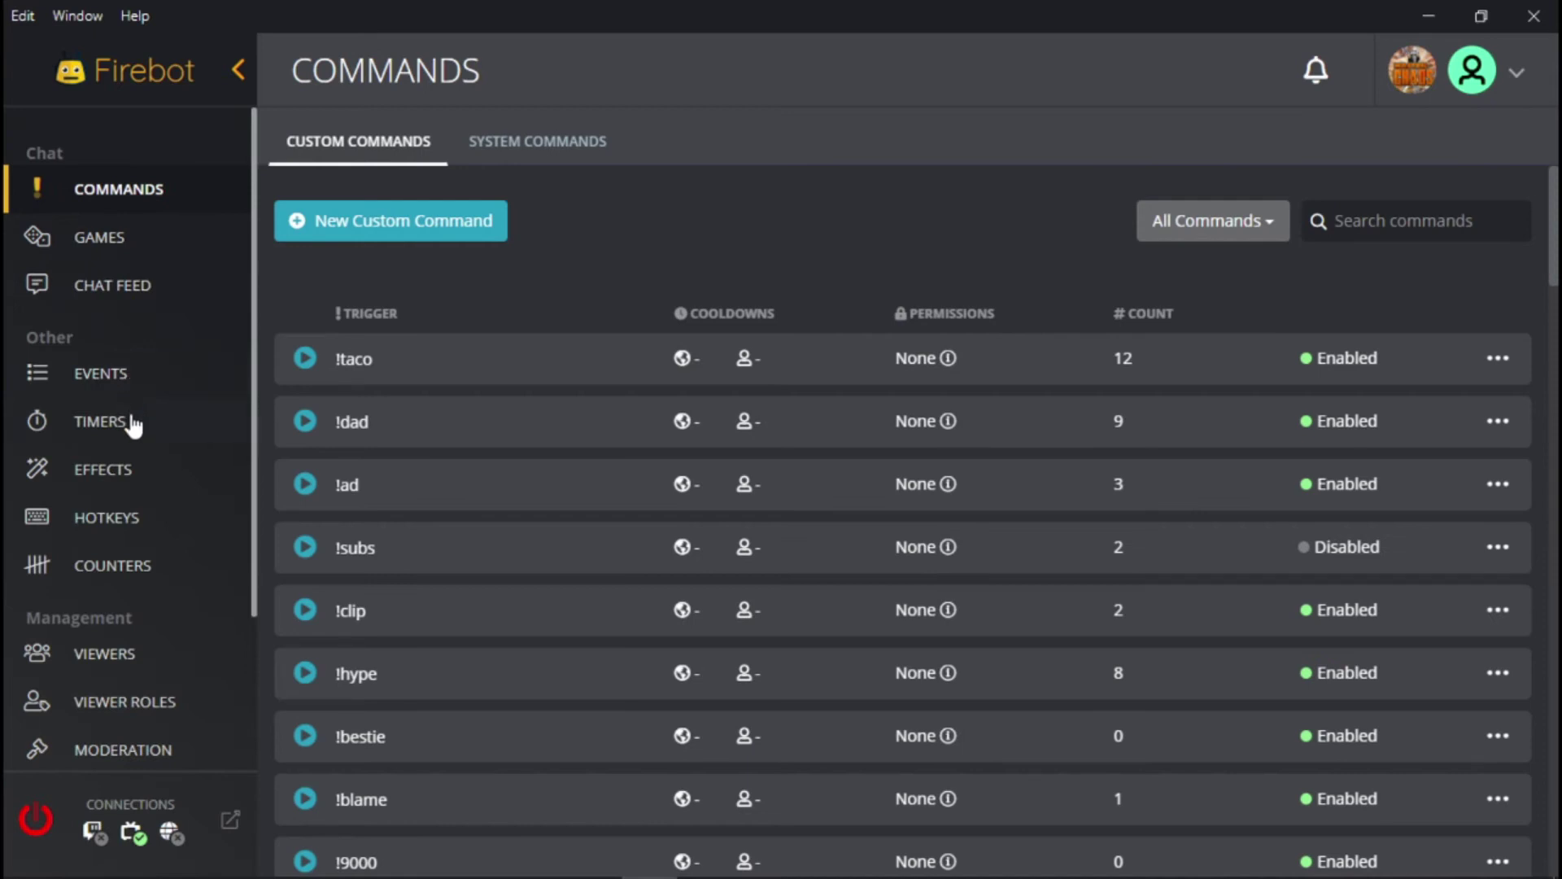
pyautogui.scroll(-5, 273, 417)
pyautogui.scroll(-15, 282, 416)
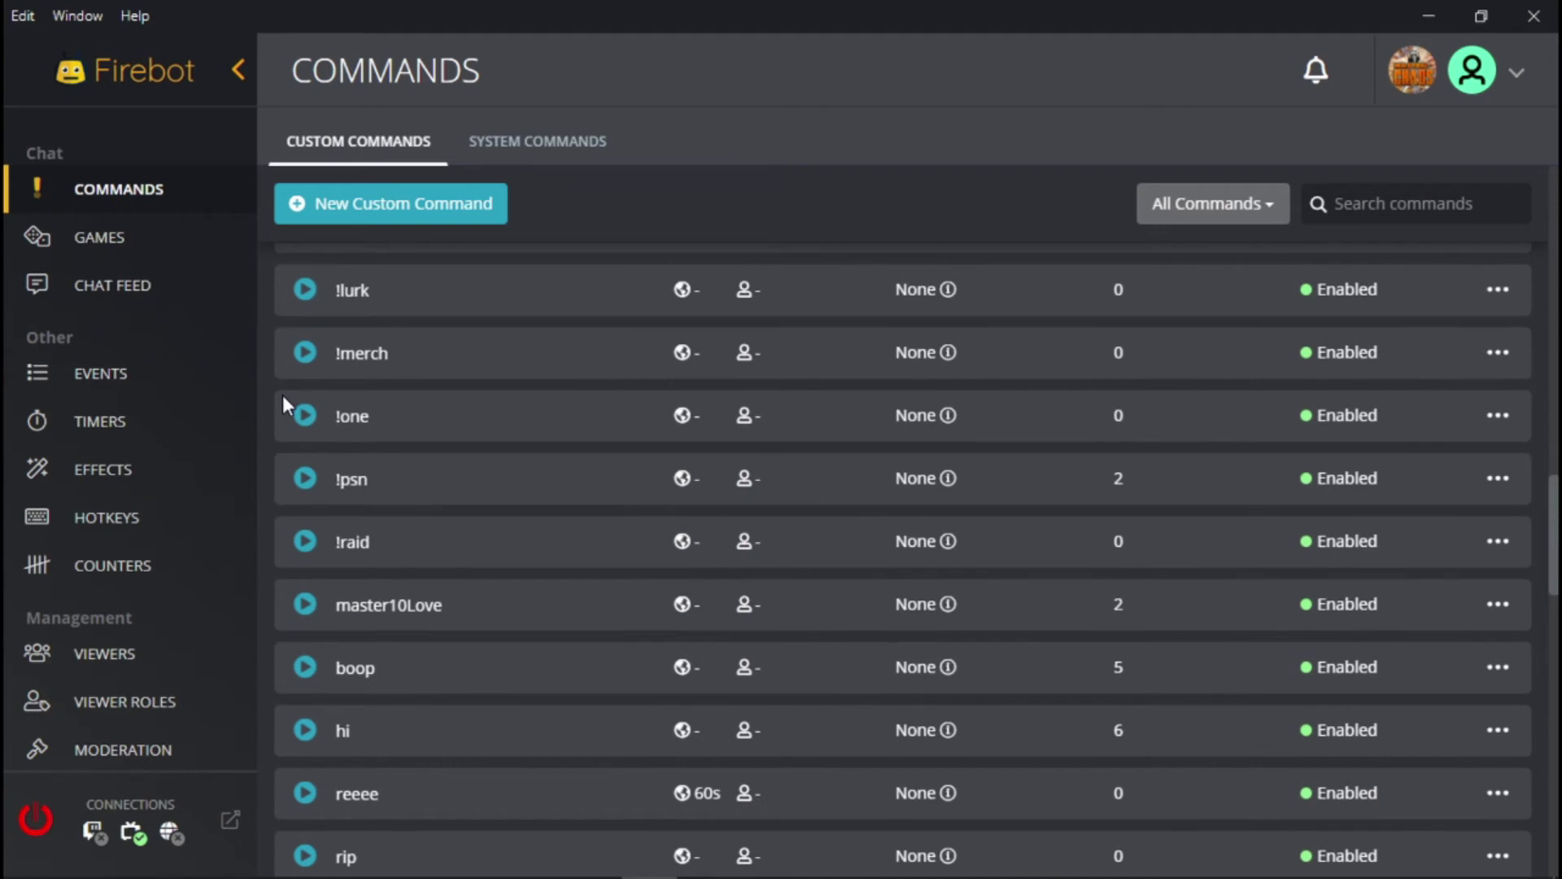
pyautogui.scroll(-3, 285, 396)
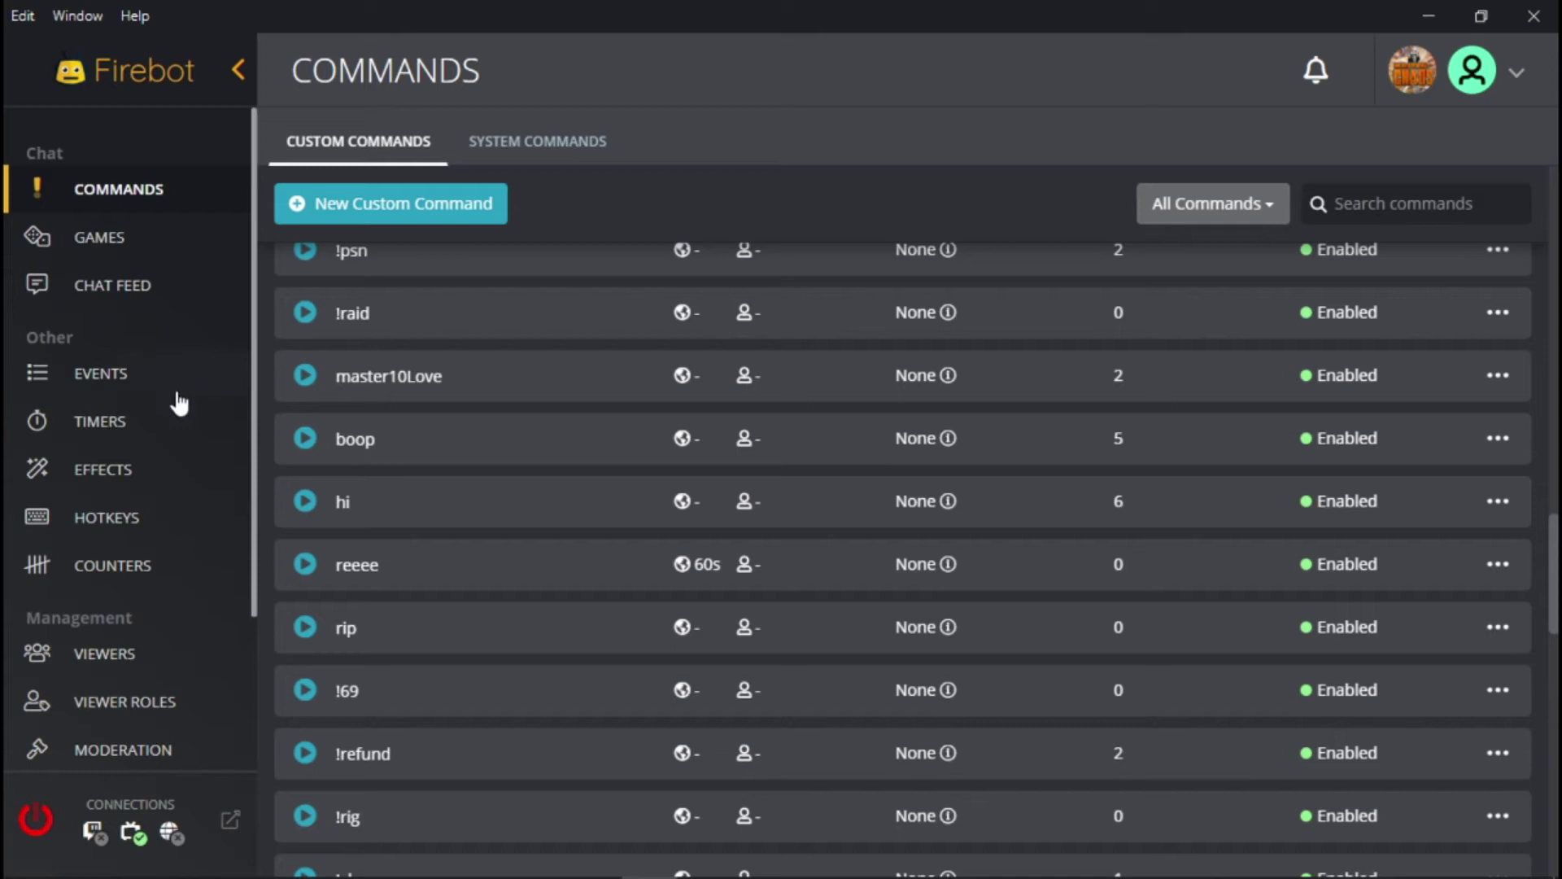
# Step: Open the Viewer Arrived event that has three effects from the General Events list for editing
pyautogui.click(117, 376)
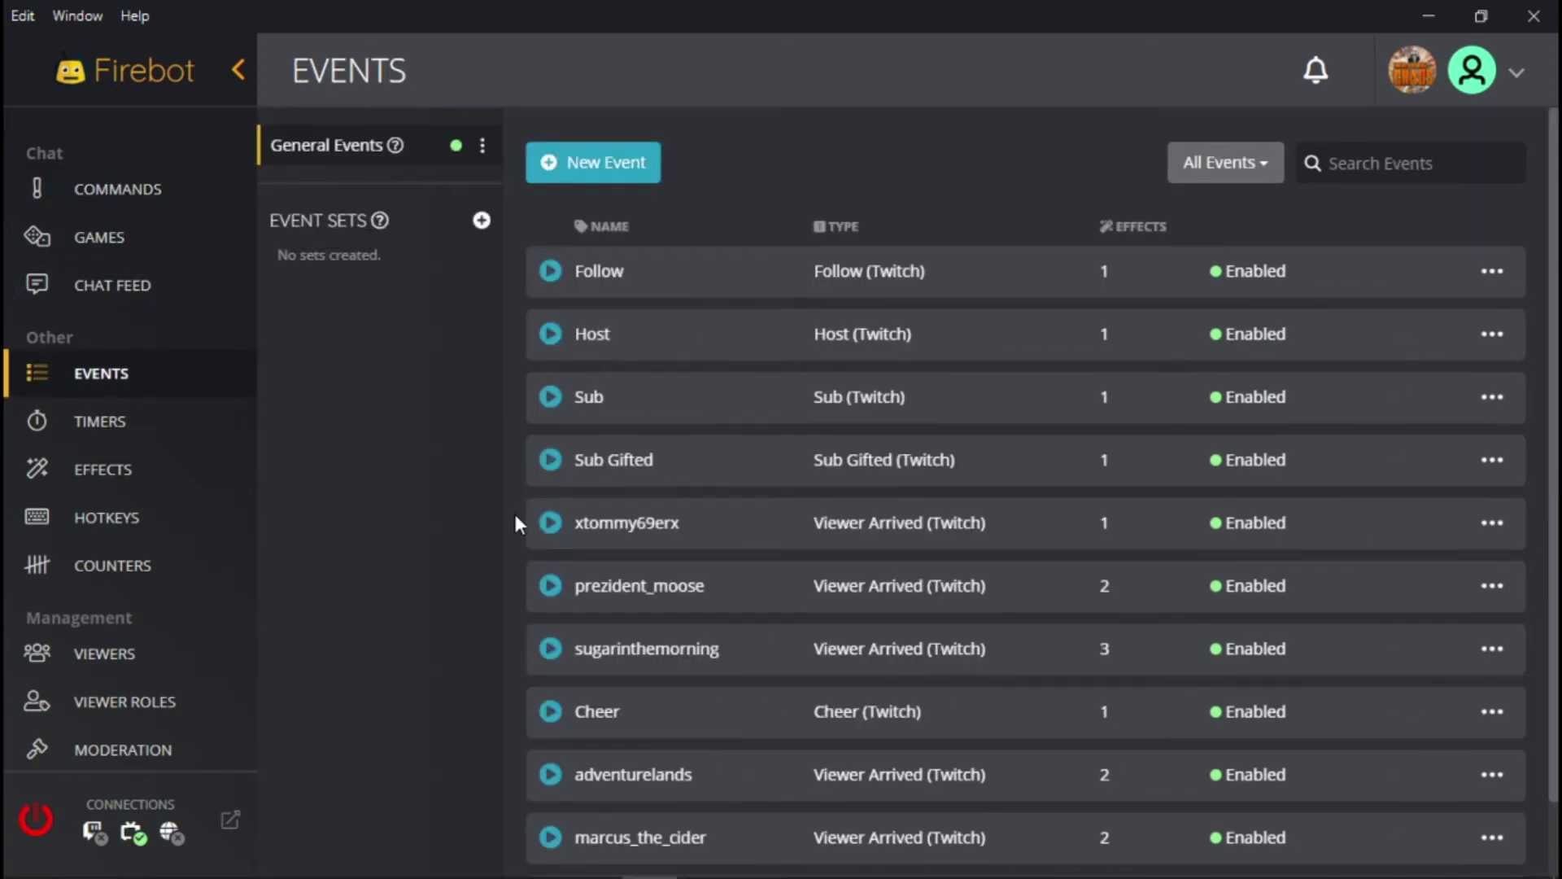
pyautogui.scroll(-1, 545, 527)
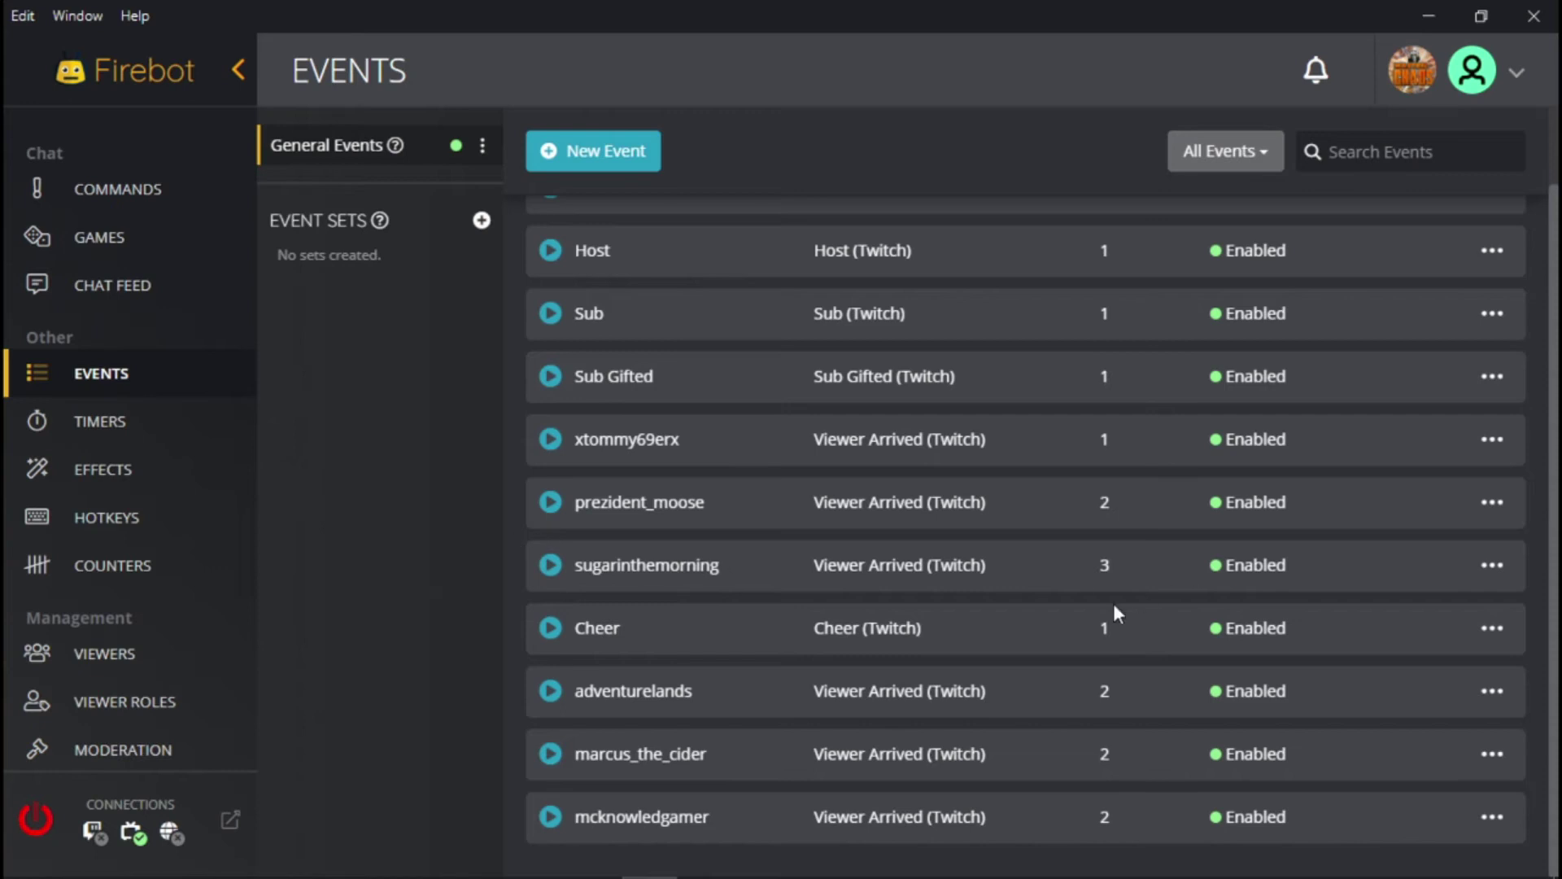
pyautogui.click(1490, 567)
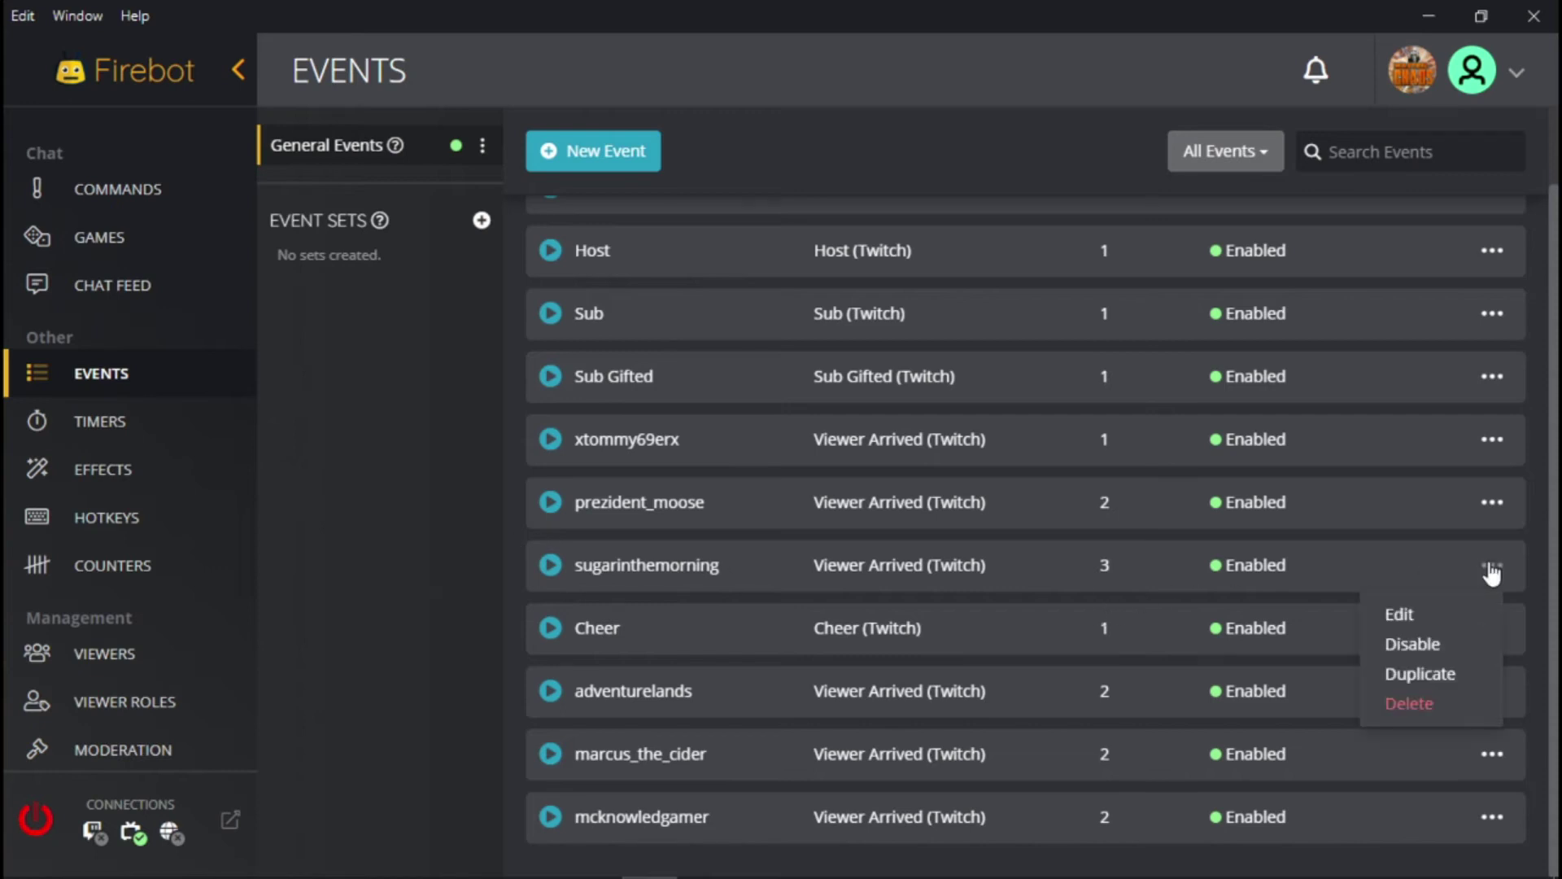
pyautogui.click(1425, 617)
pyautogui.scroll(-2, 917, 611)
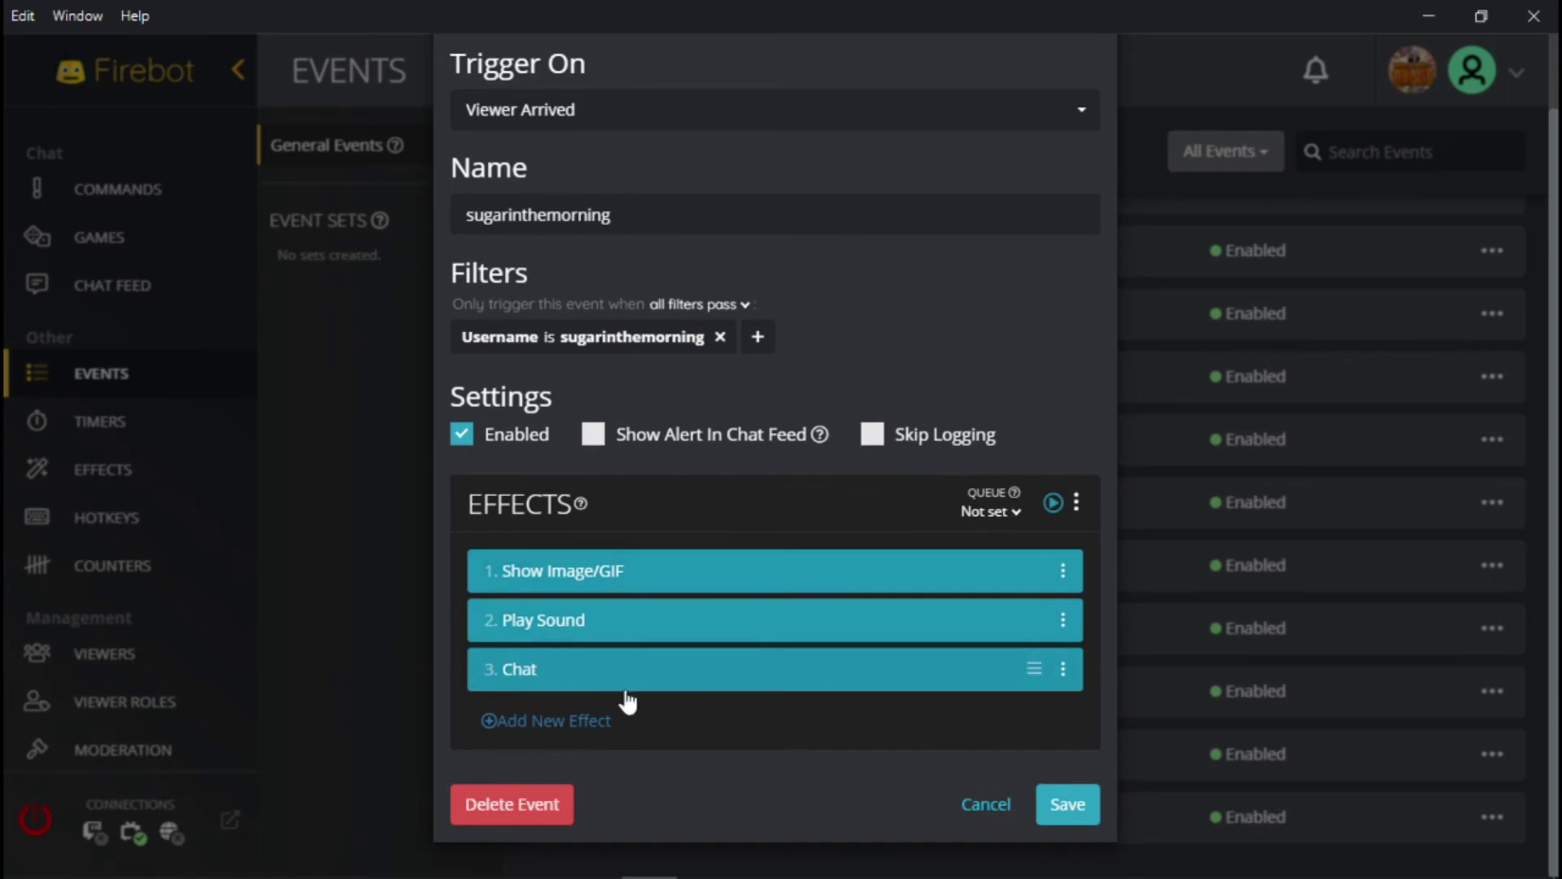
# Step: Inspect the event's Show Image/GIF effect and play back the sound of its Play Sound effect, saving both as they are
pyautogui.click(647, 574)
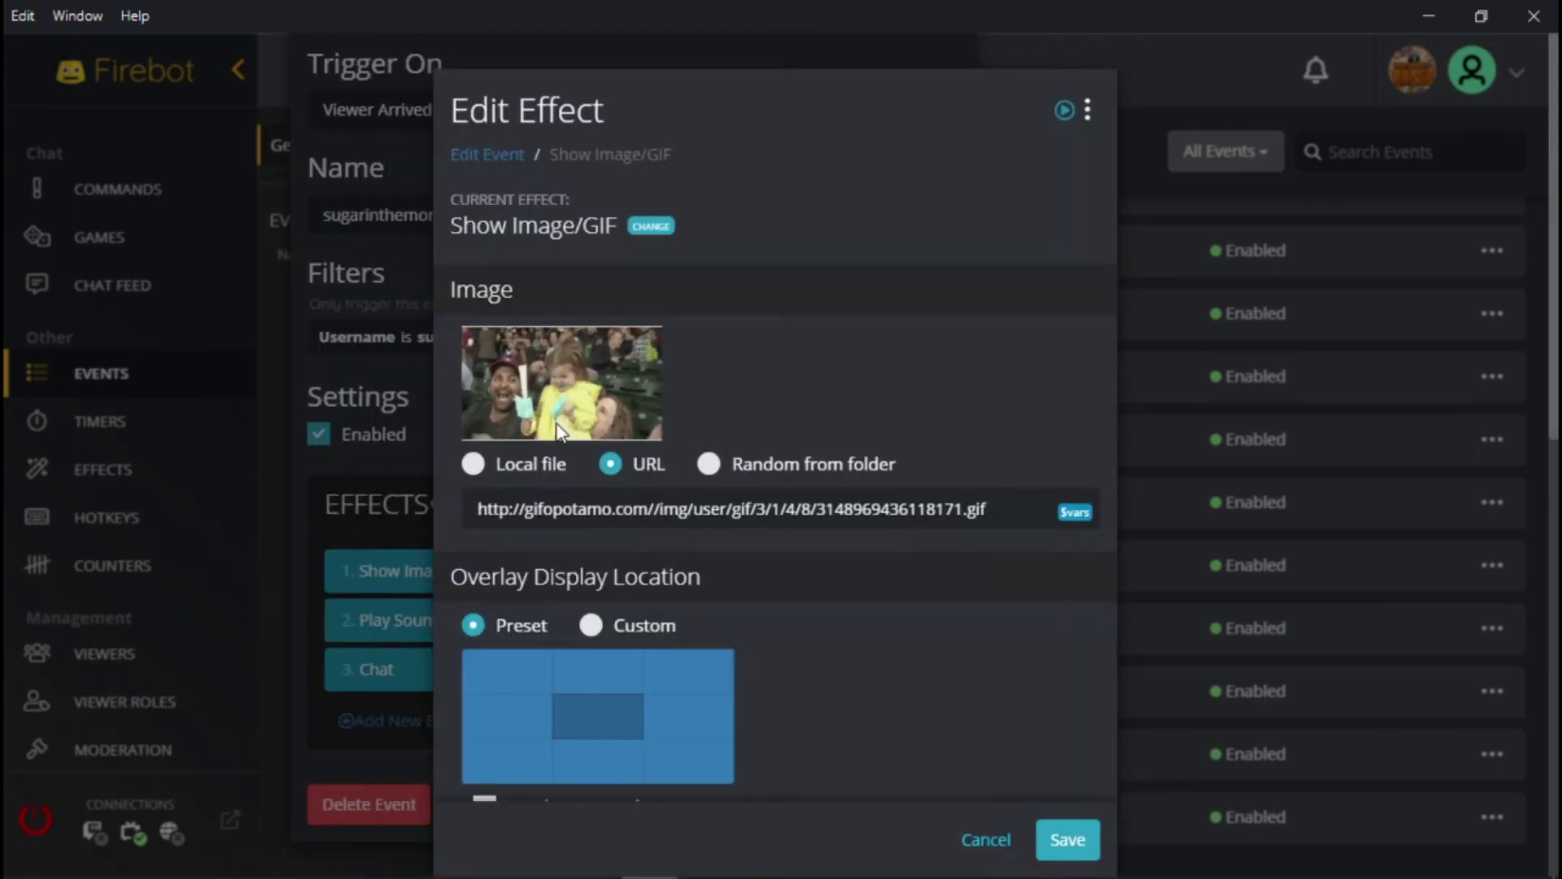
pyautogui.click(1064, 849)
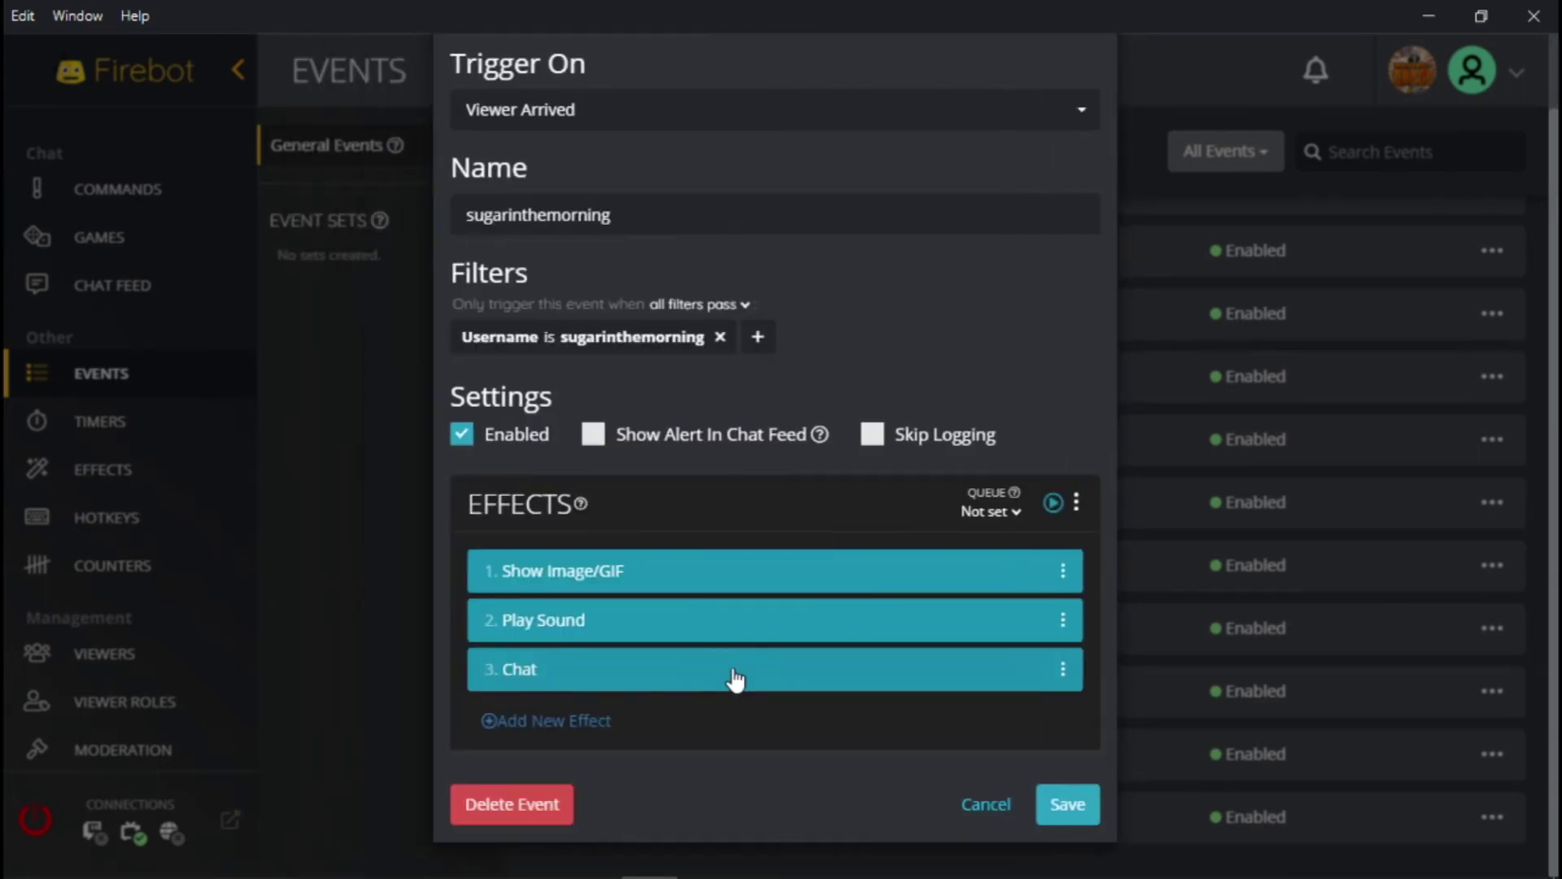
pyautogui.click(627, 631)
pyautogui.click(480, 500)
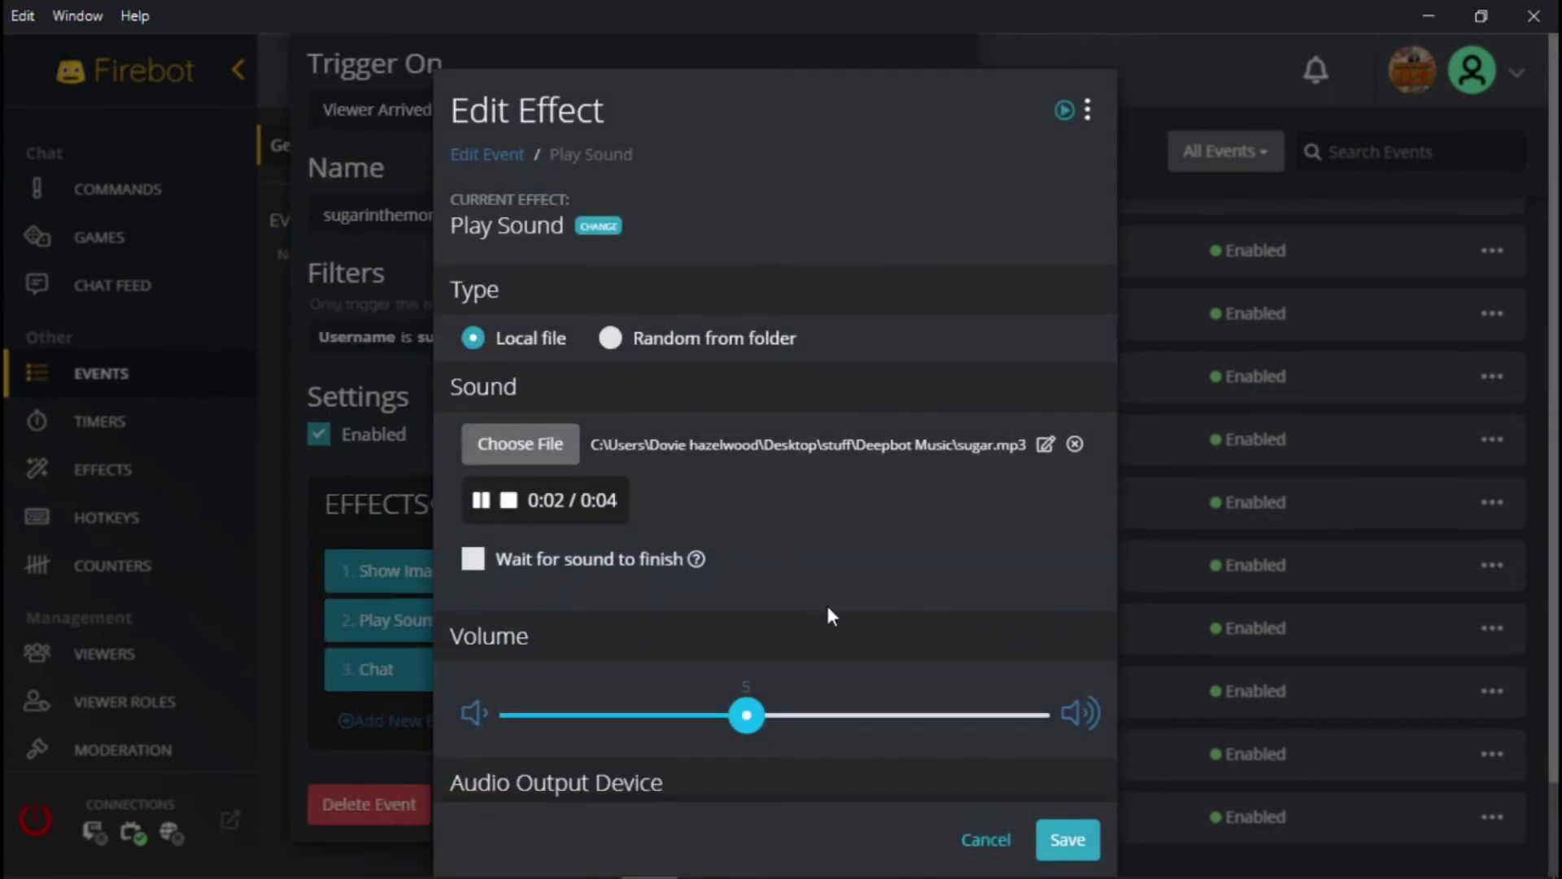
pyautogui.click(1067, 839)
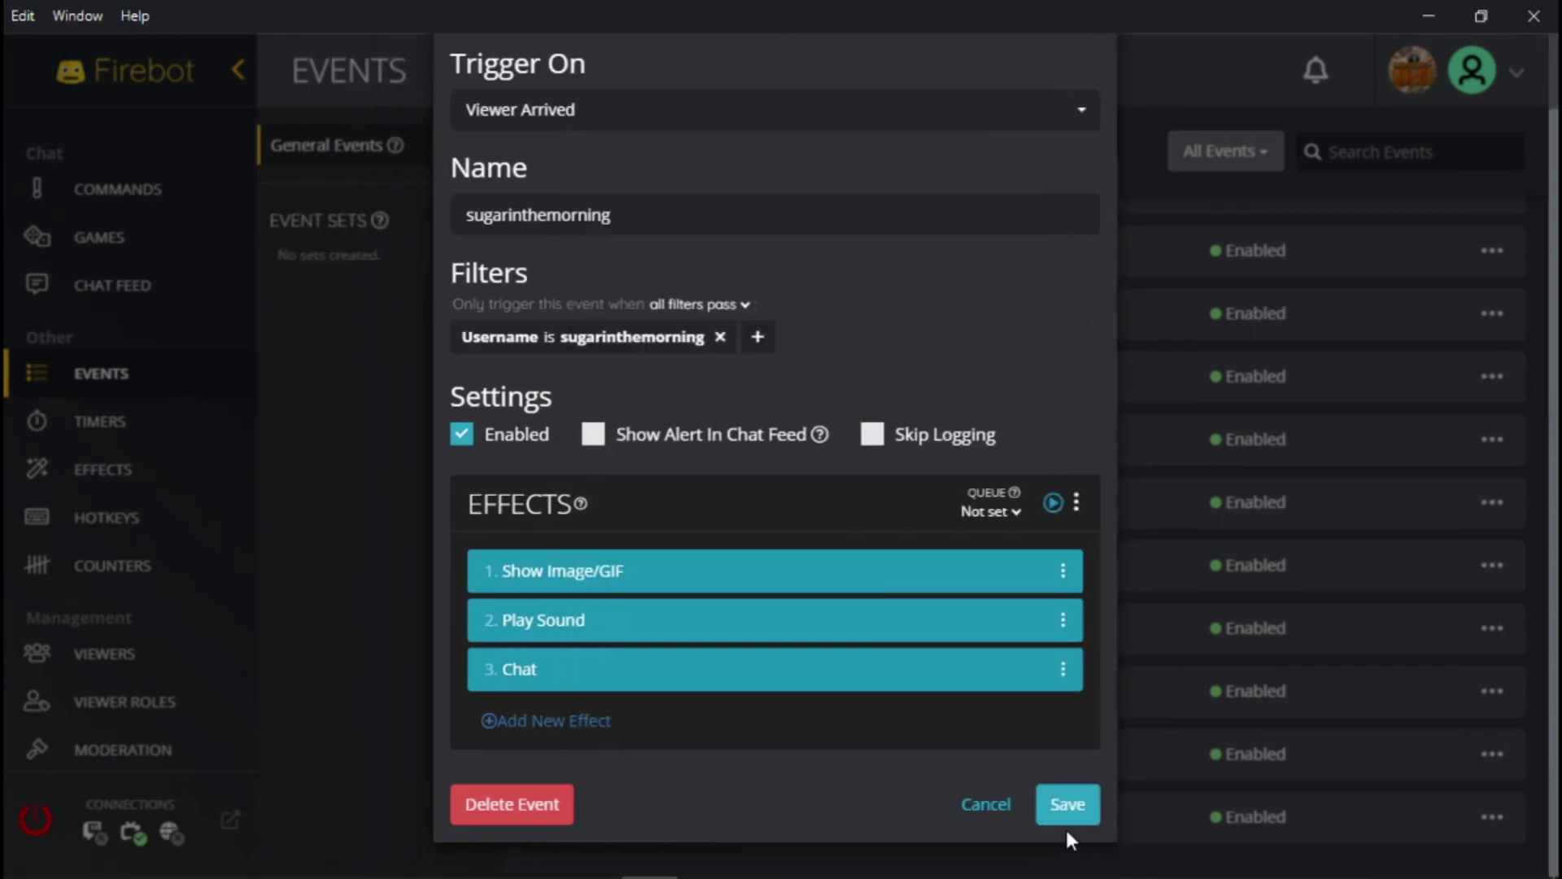
# Step: Review the message of the event's Chat effect, and leave the effect and the event without saving
pyautogui.click(558, 675)
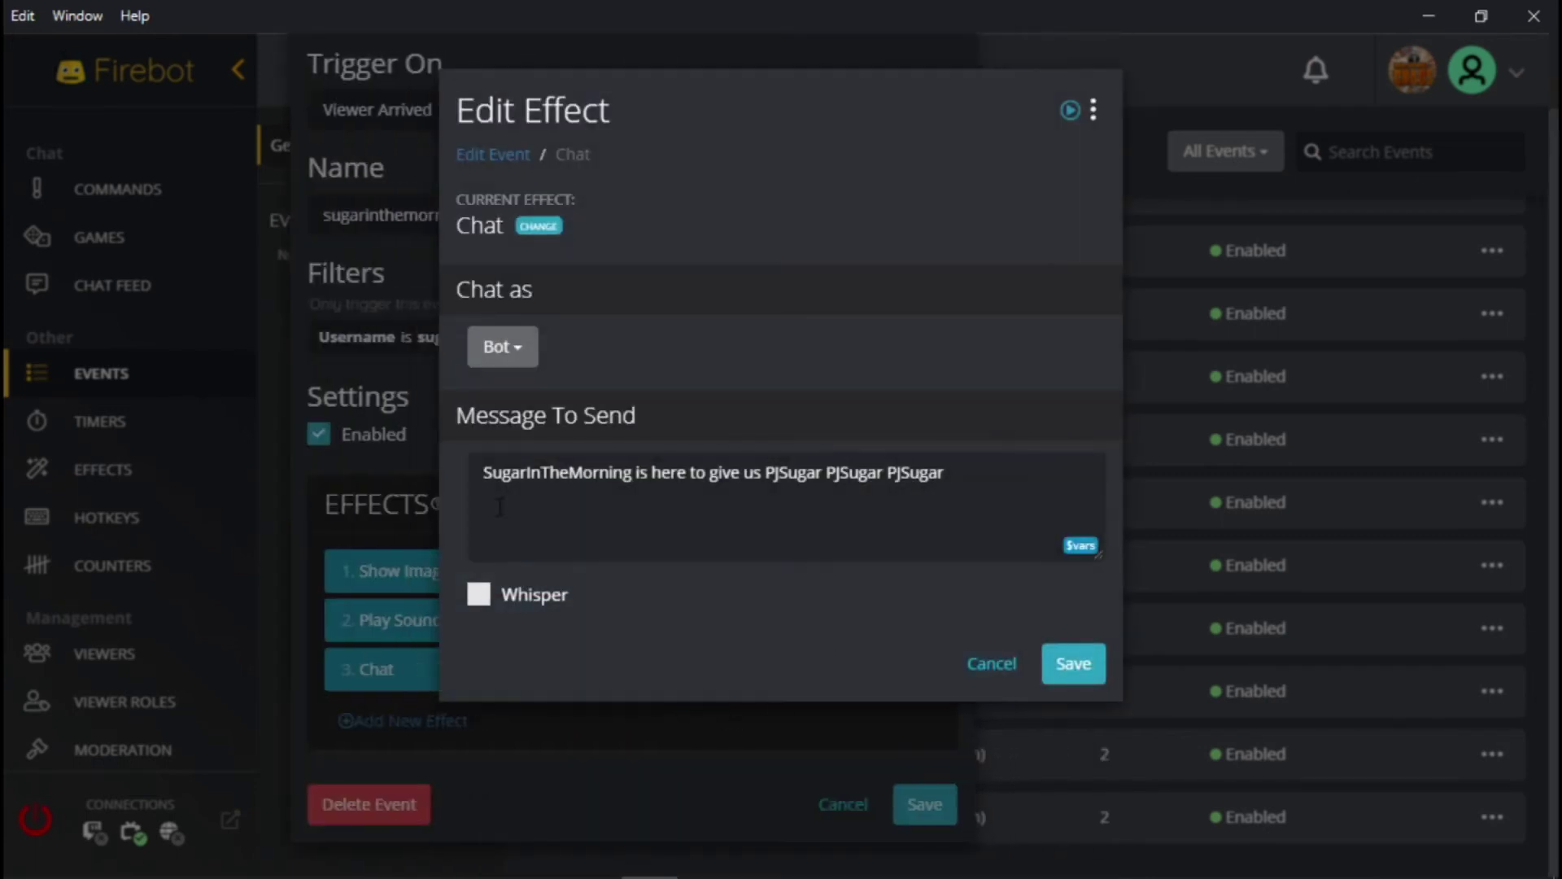
pyautogui.click(1007, 669)
pyautogui.click(976, 796)
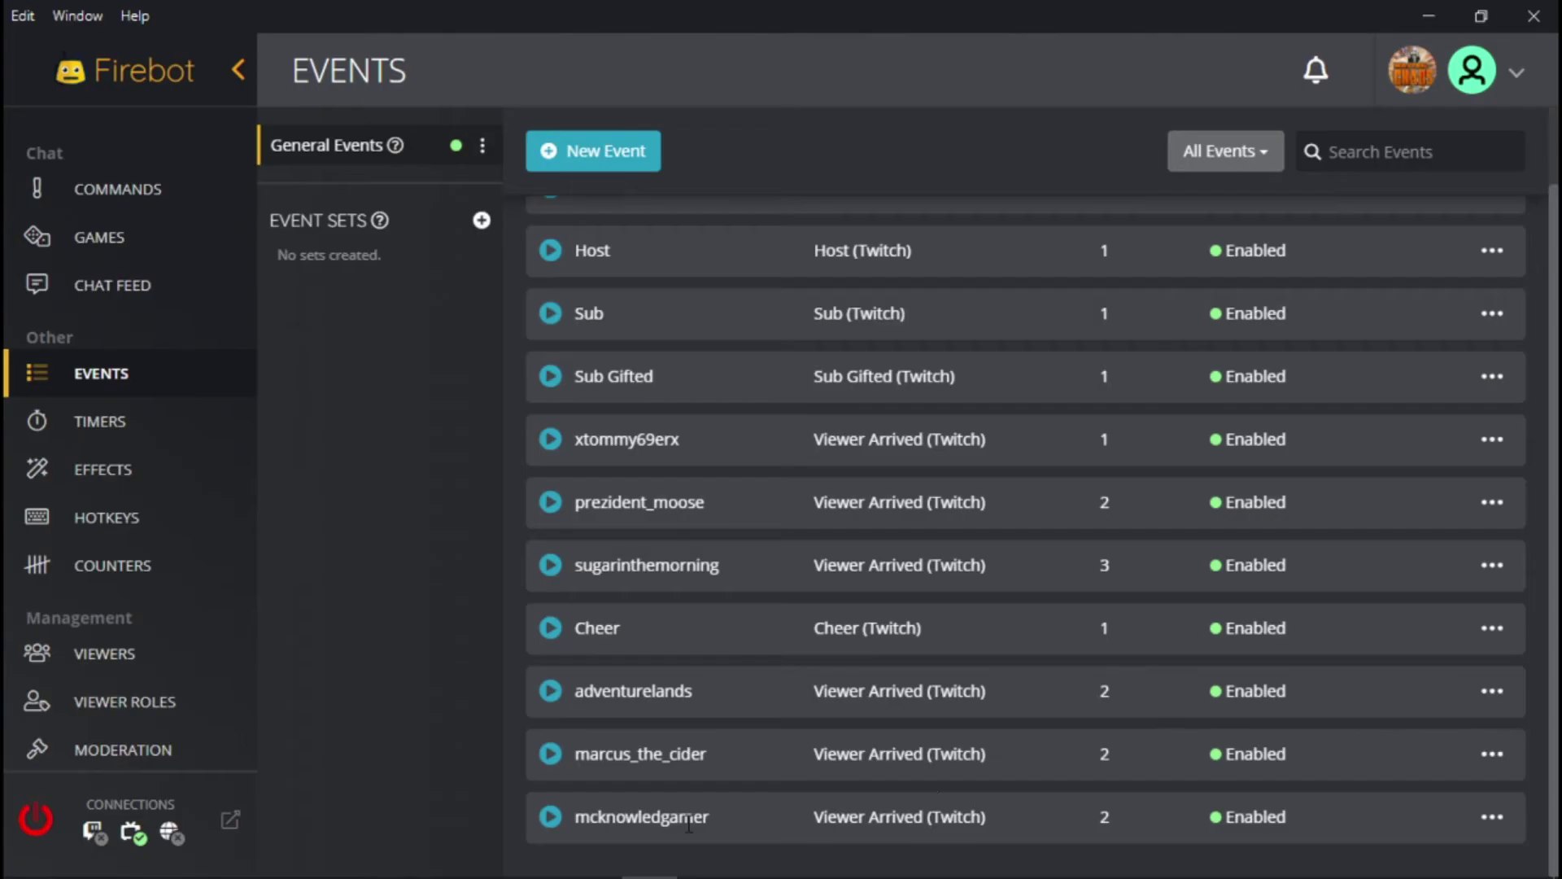
# Step: Switch to Streamlabs Chatbot and look at its Sound Files list
pyautogui.click(713, 856)
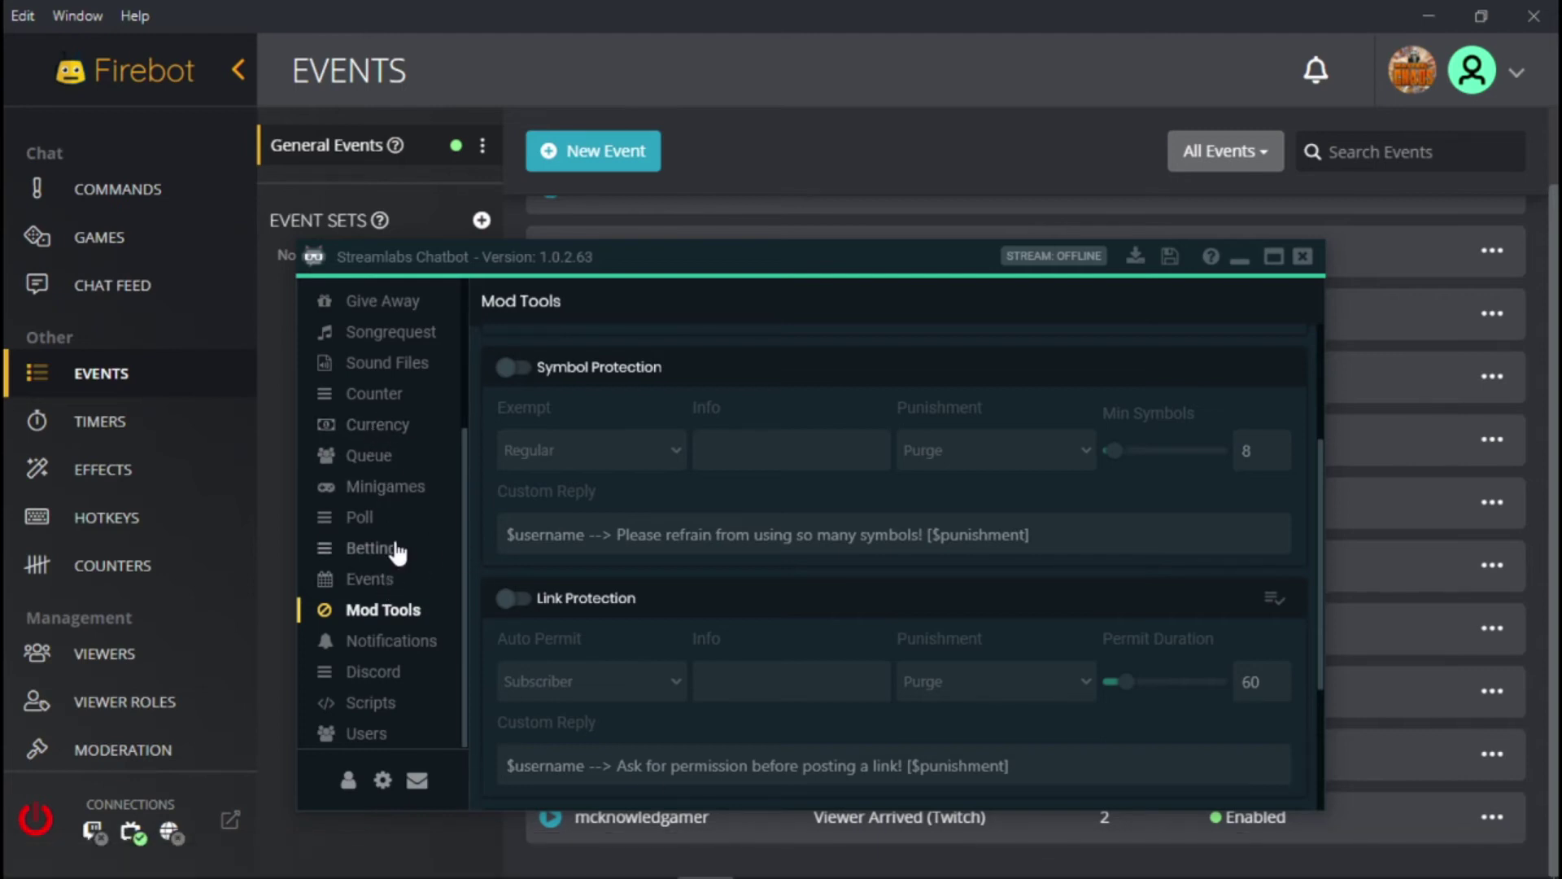
pyautogui.scroll(3, 403, 541)
pyautogui.click(404, 466)
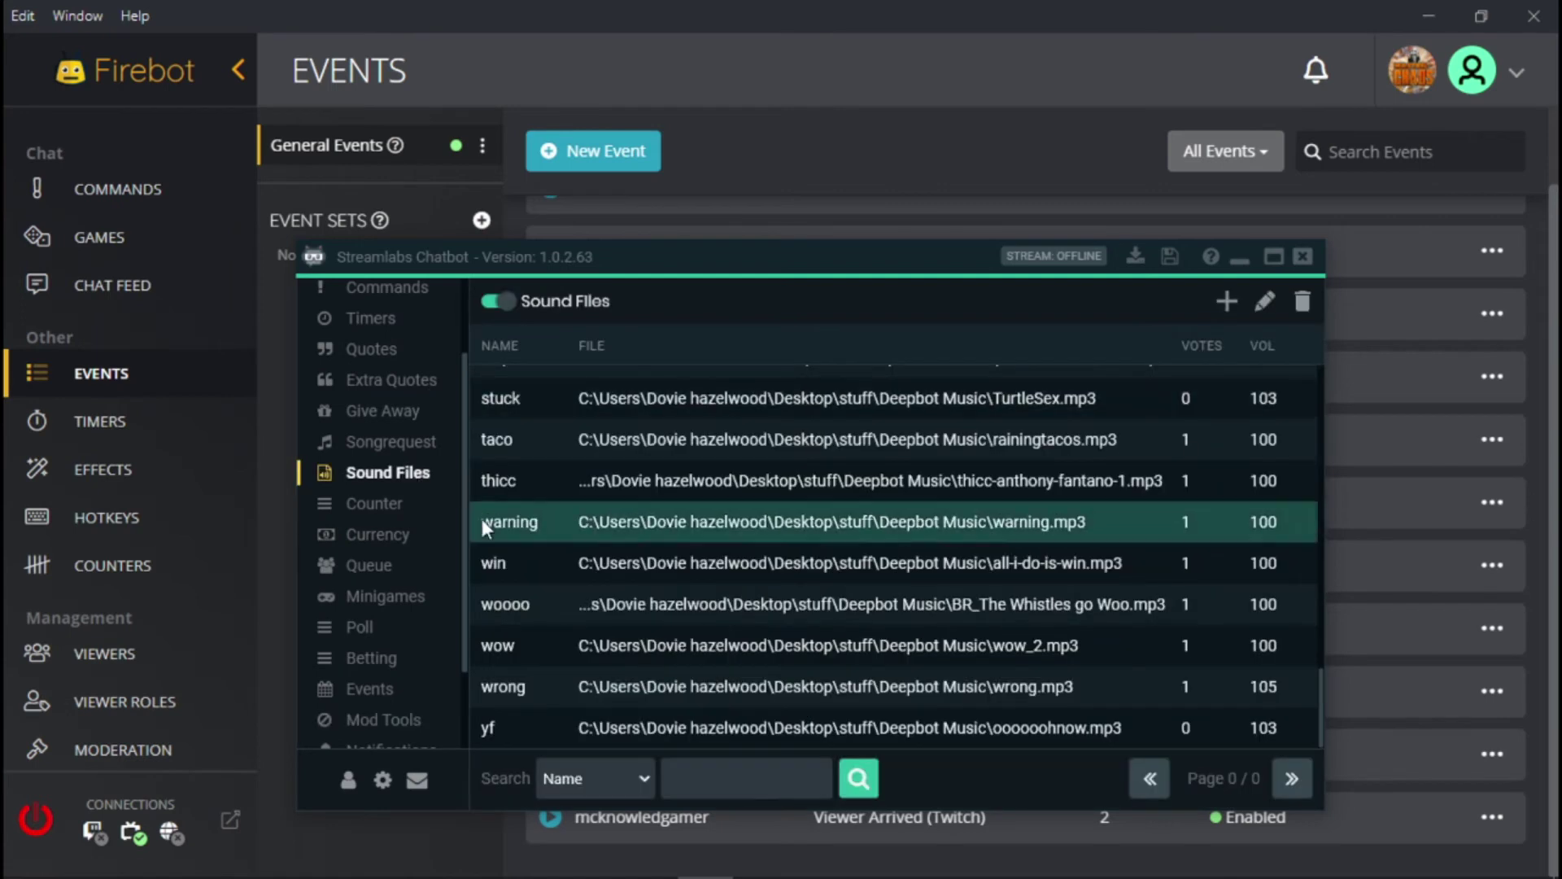
# Step: Open the !9000 command for editing and examine its cooldowns, response and assigned sound file
pyautogui.scroll(2, 399, 403)
pyautogui.click(387, 395)
pyautogui.click(622, 420)
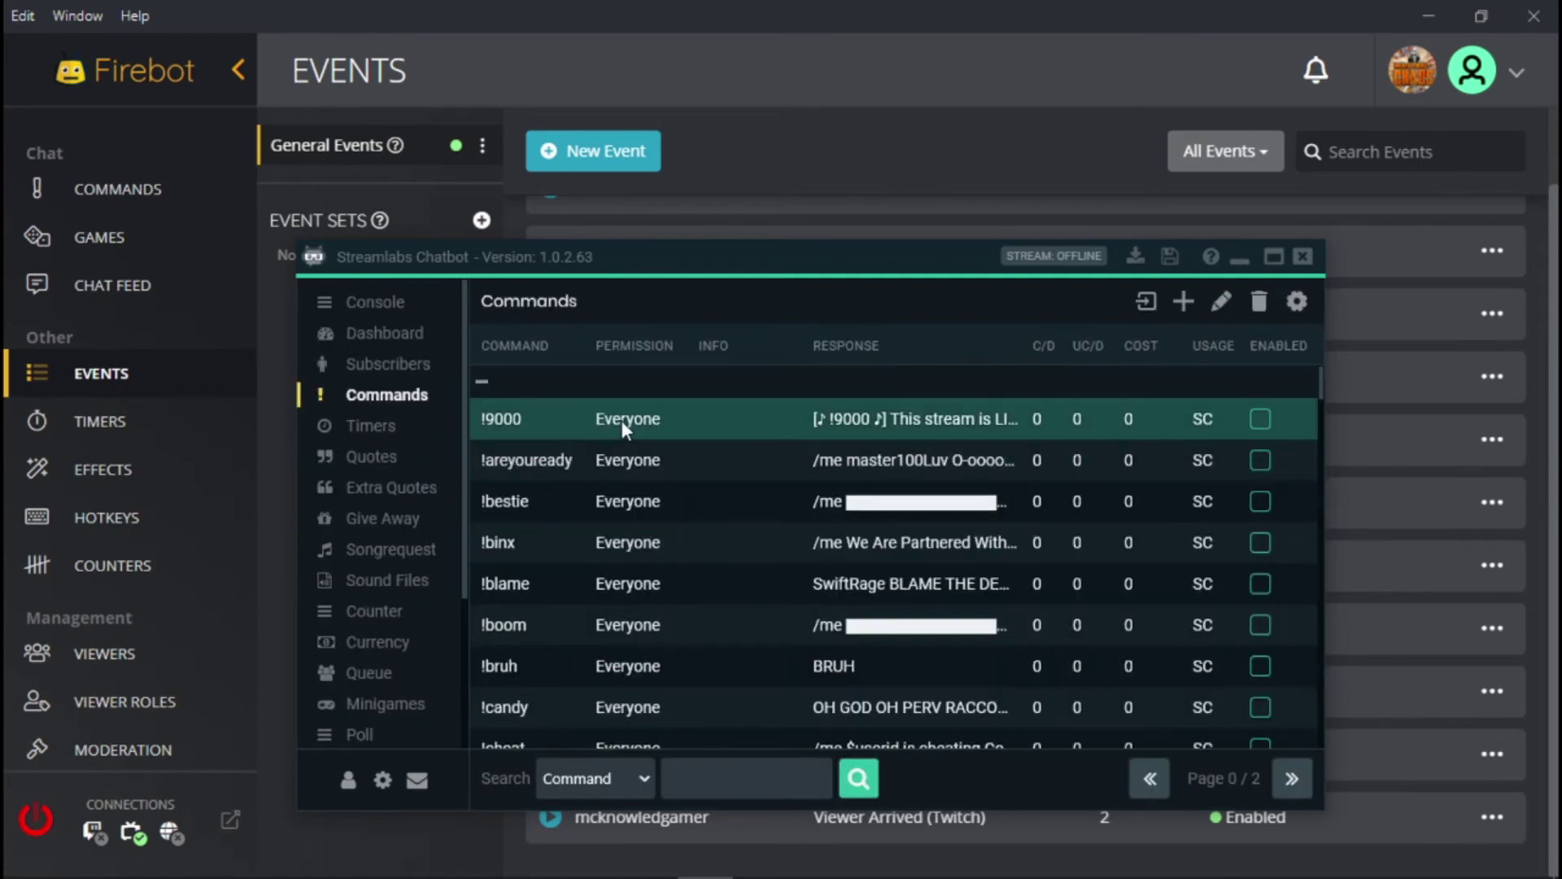
pyautogui.click(1219, 313)
pyautogui.scroll(-4, 954, 525)
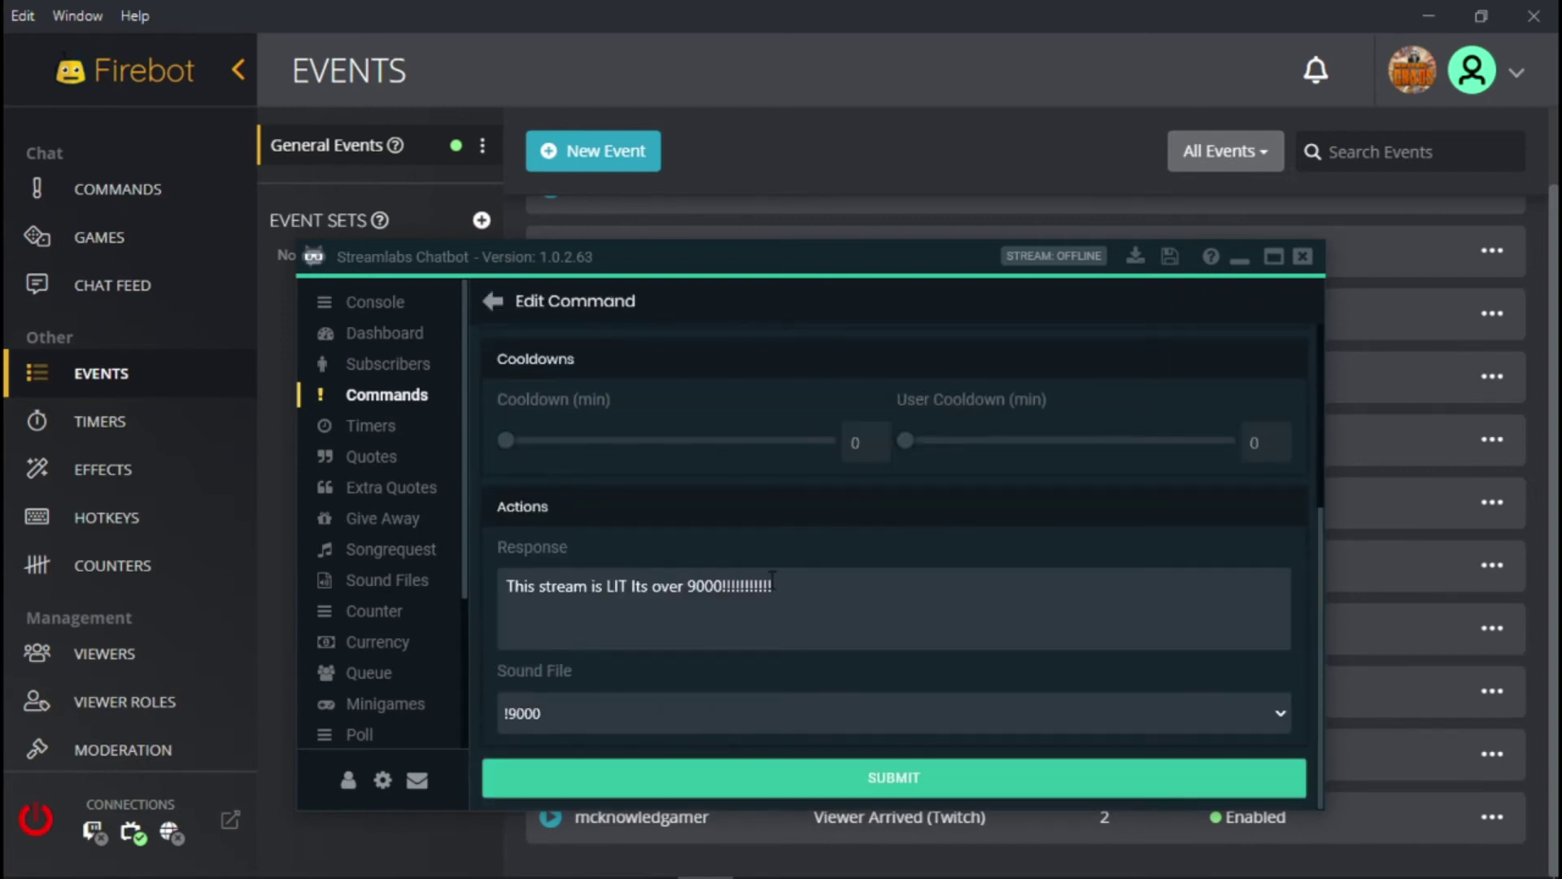
# Step: Look over the installed scripts in Streamlabs Chatbot, and minimize it to return to Firebot
pyautogui.scroll(-4, 402, 528)
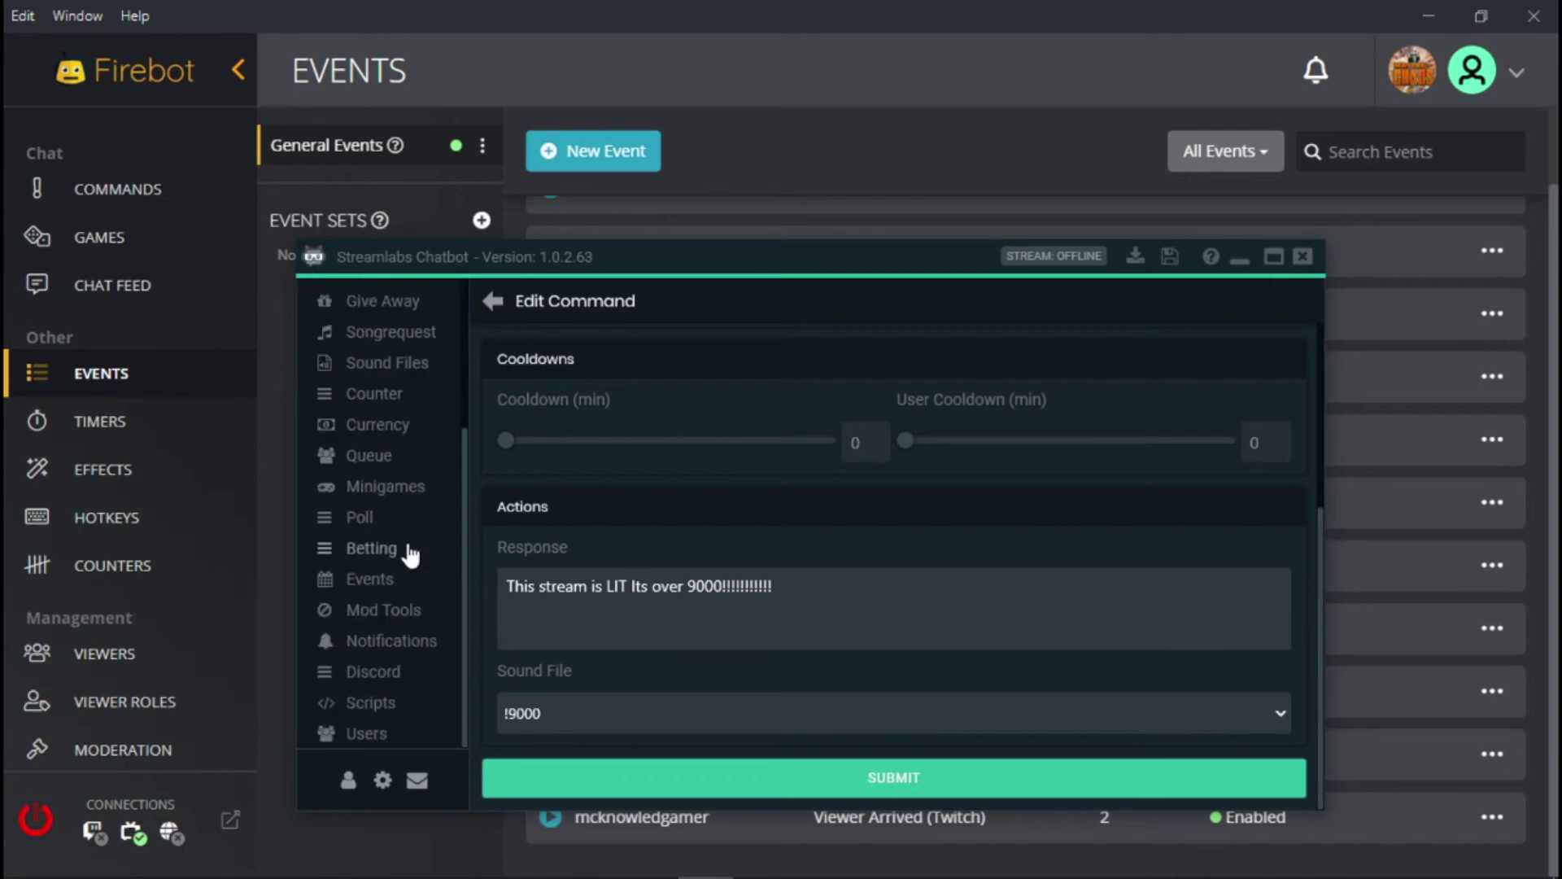
pyautogui.click(369, 704)
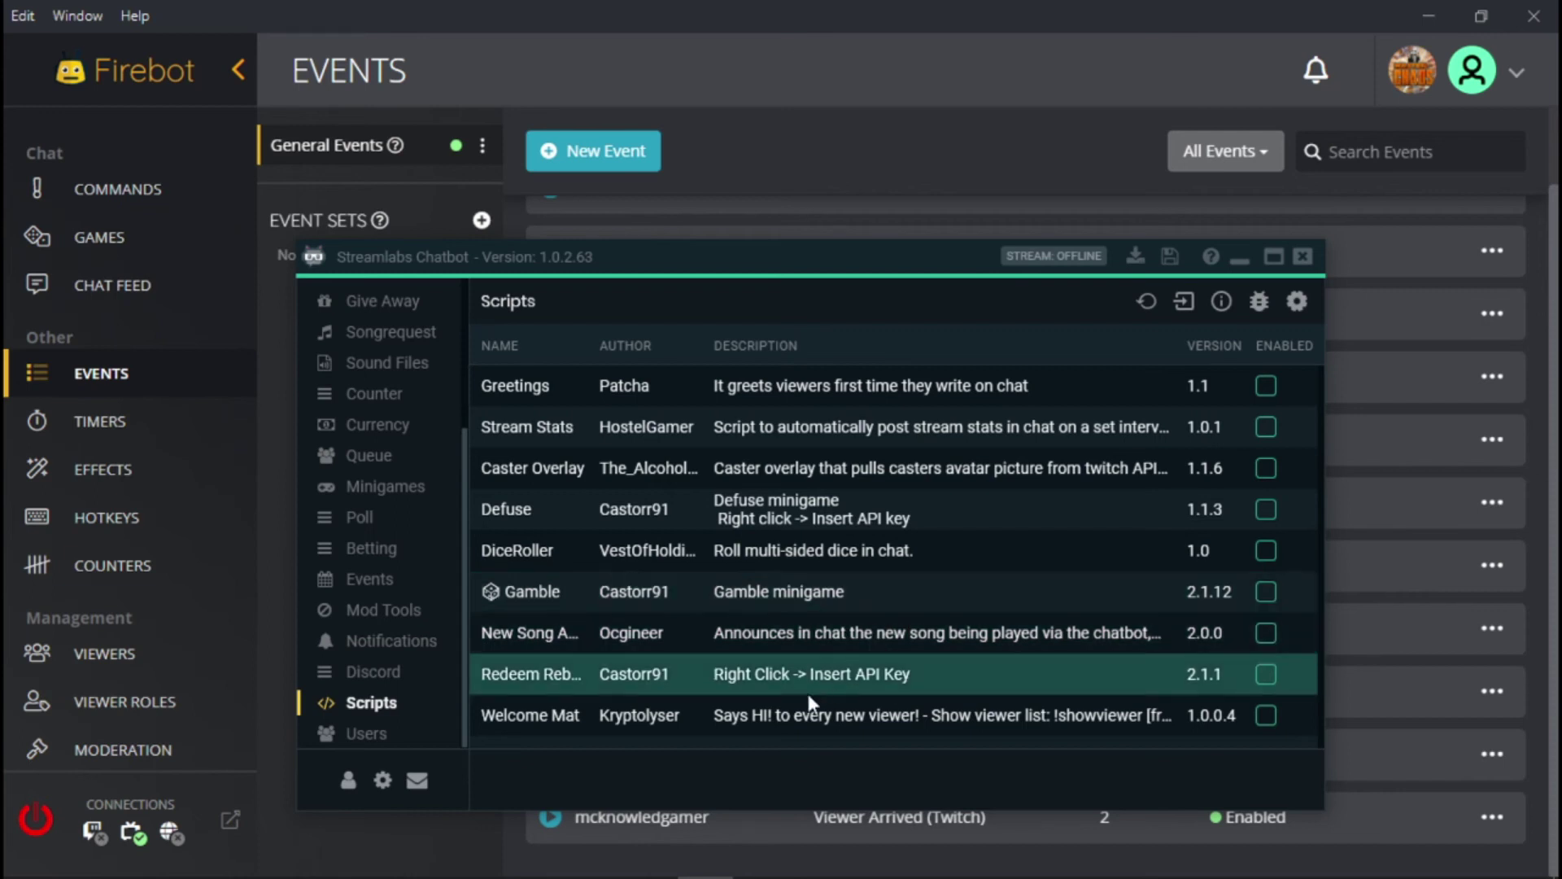
pyautogui.click(1240, 261)
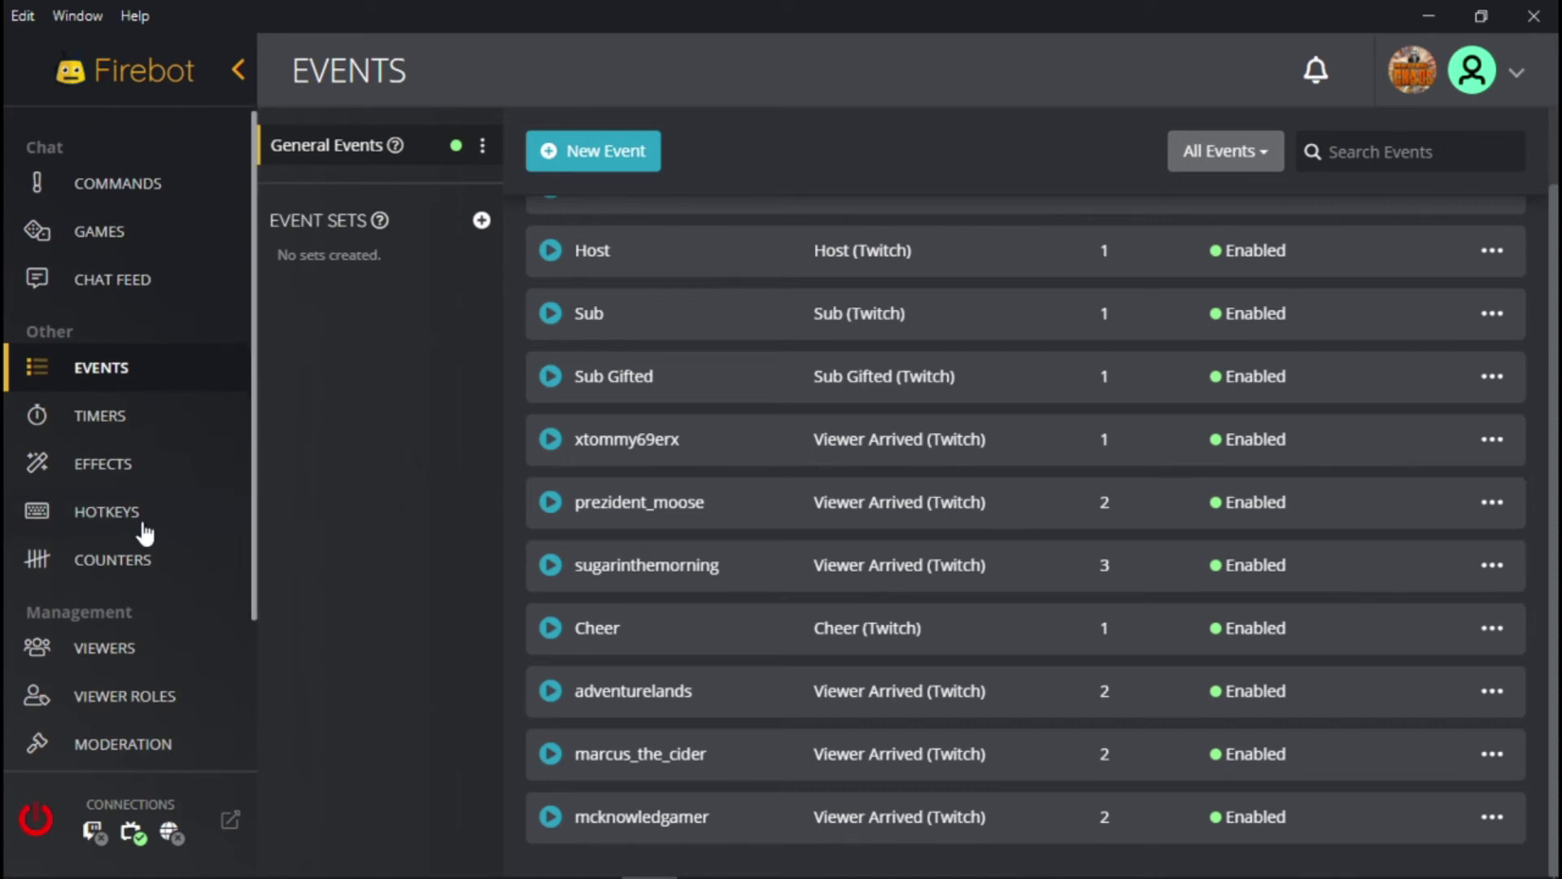
# Step: Examine Firebot's moderation options, including the banned word list and the activity logs
pyautogui.scroll(-3, 150, 530)
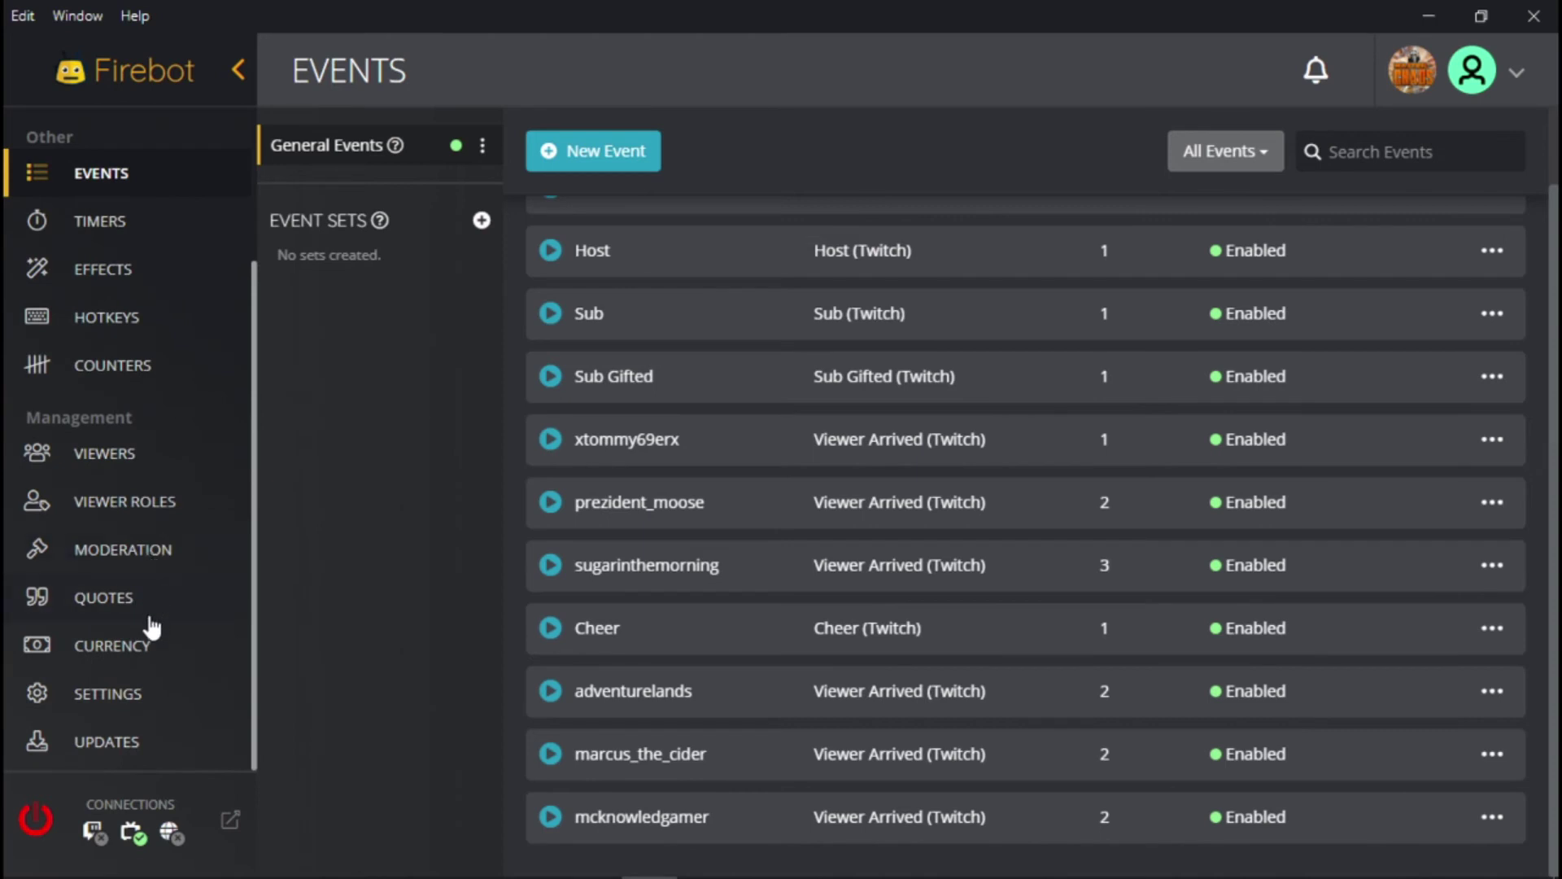
pyautogui.click(147, 560)
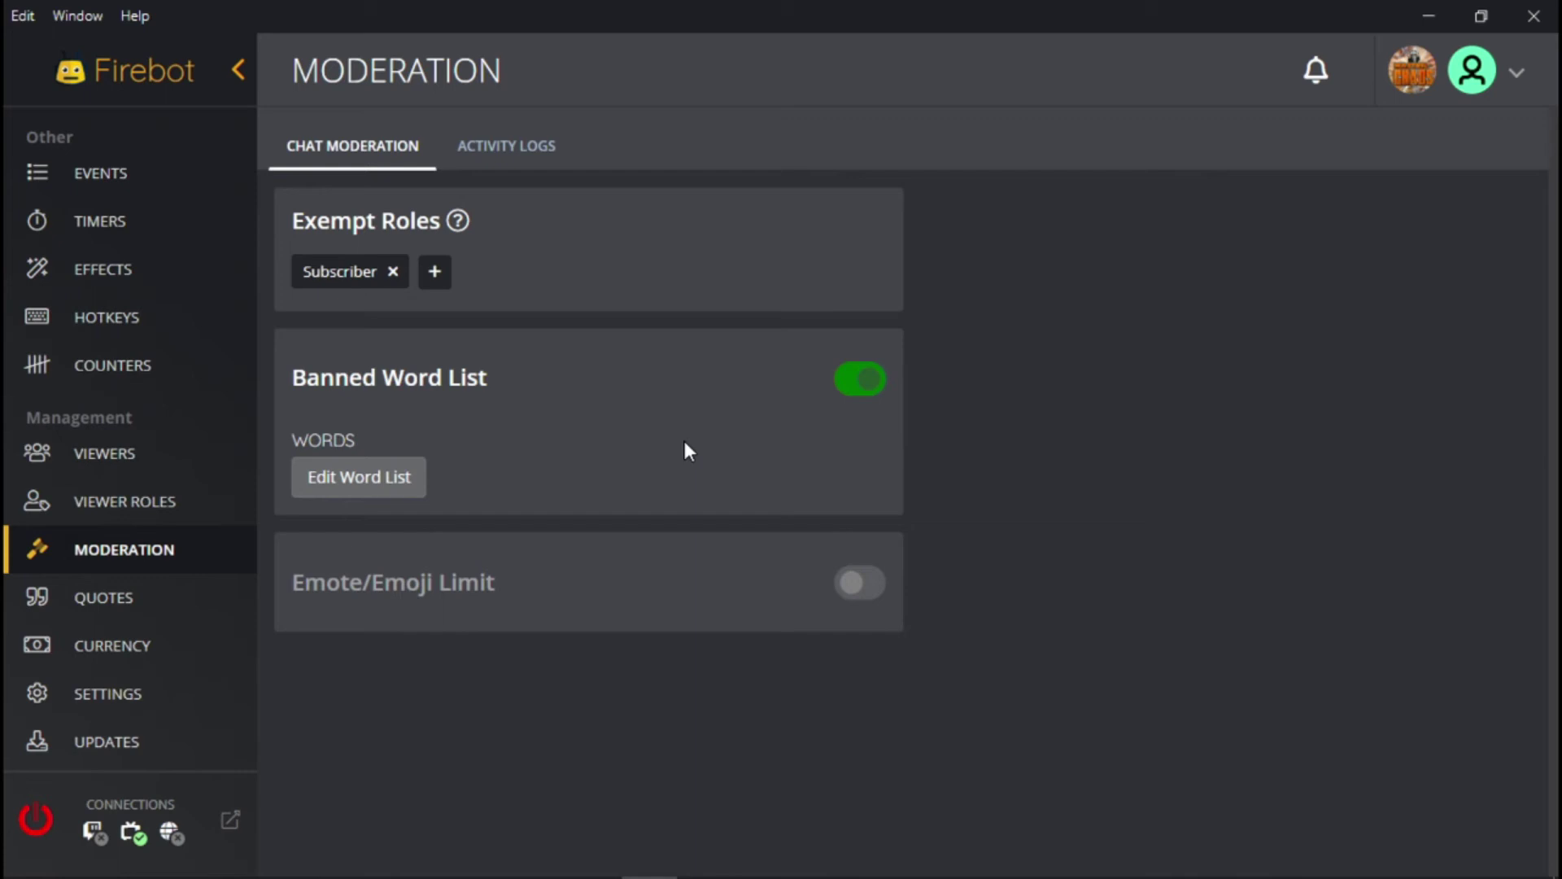
pyautogui.click(314, 483)
pyautogui.click(504, 150)
pyautogui.click(349, 151)
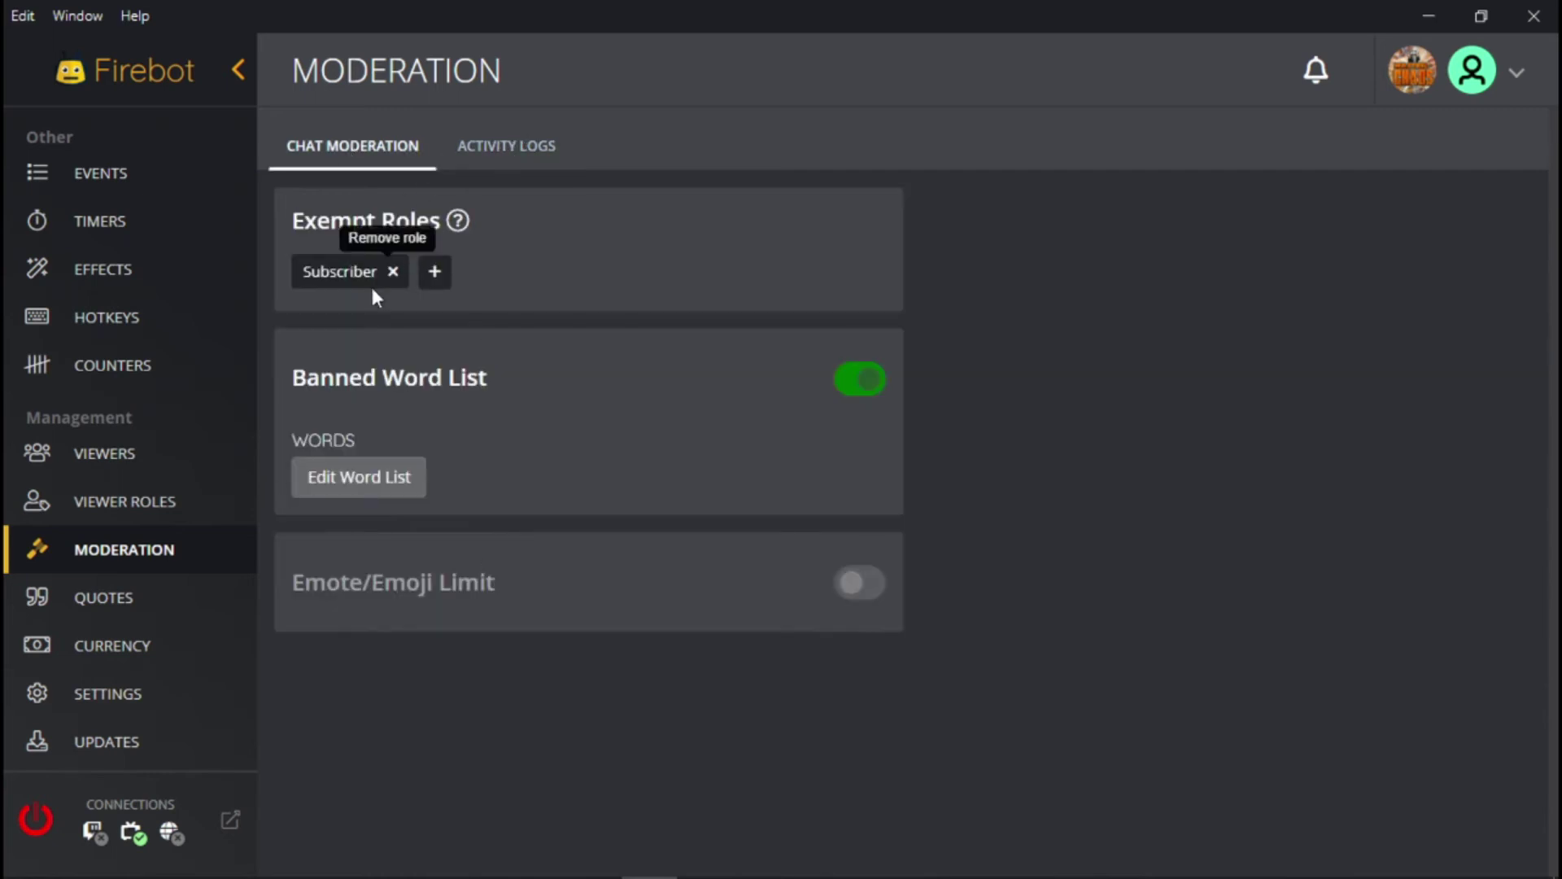
# Step: Look over Firebot's Games page and its Viewer Roles page
pyautogui.scroll(3, 114, 492)
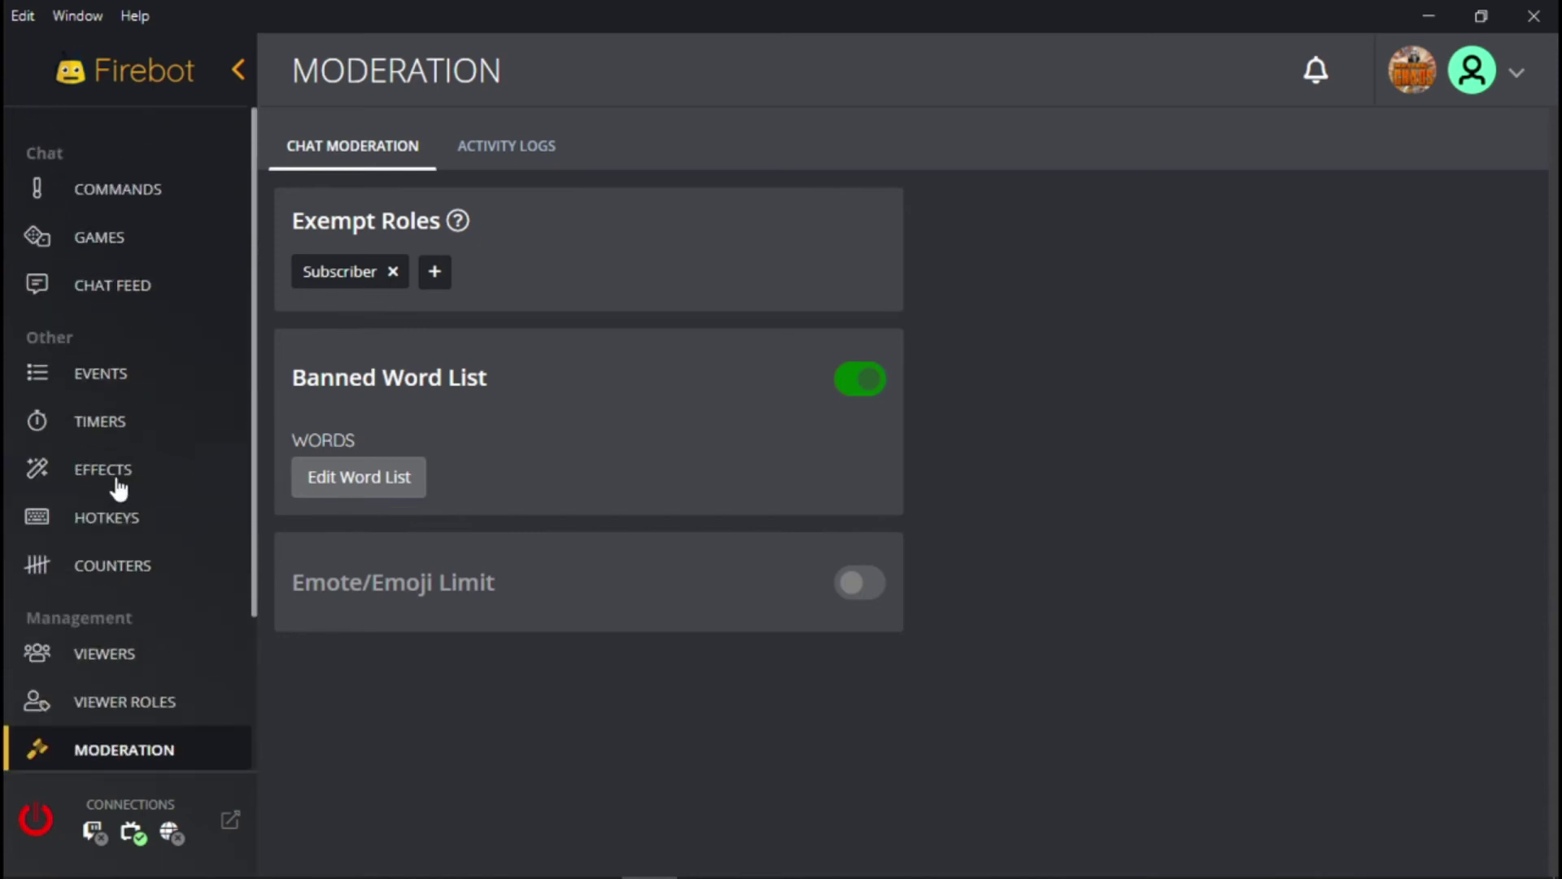
pyautogui.click(136, 209)
pyautogui.click(130, 236)
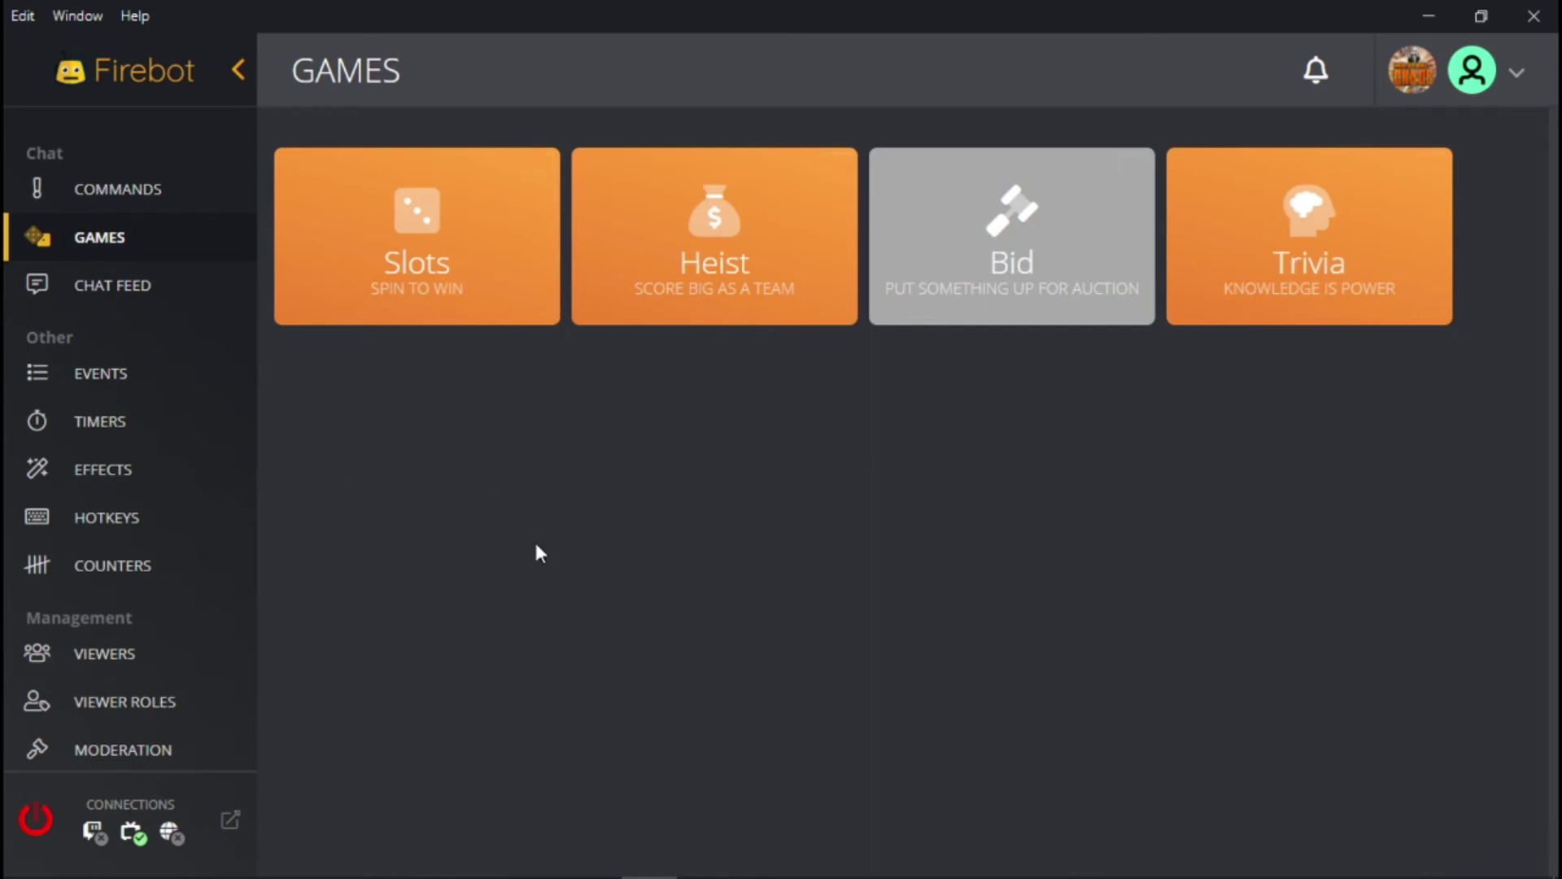
pyautogui.click(144, 703)
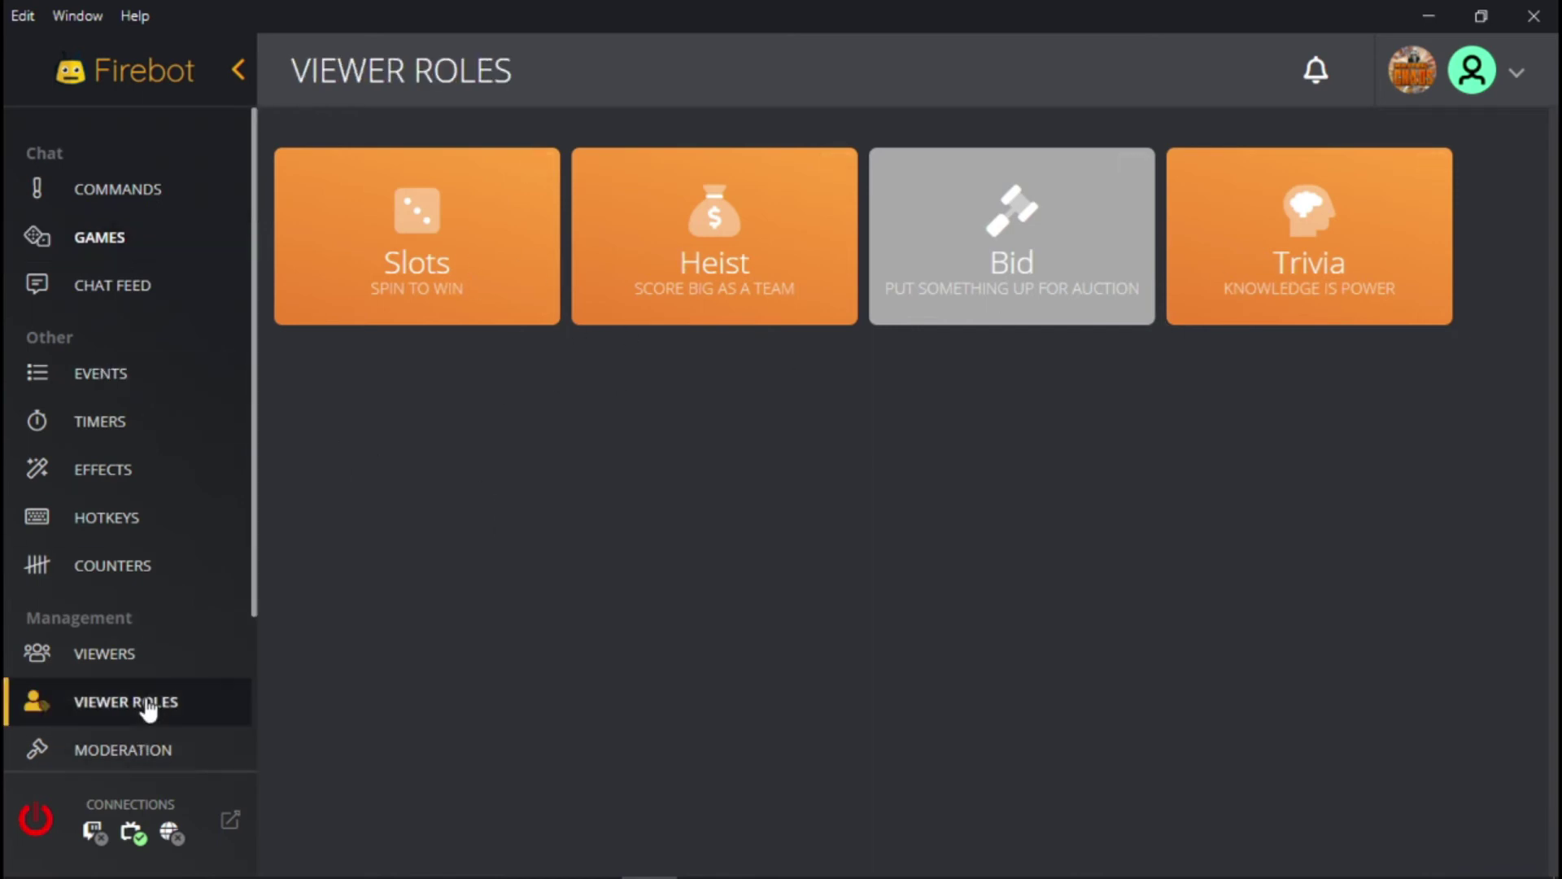
pyautogui.scroll(-3, 162, 682)
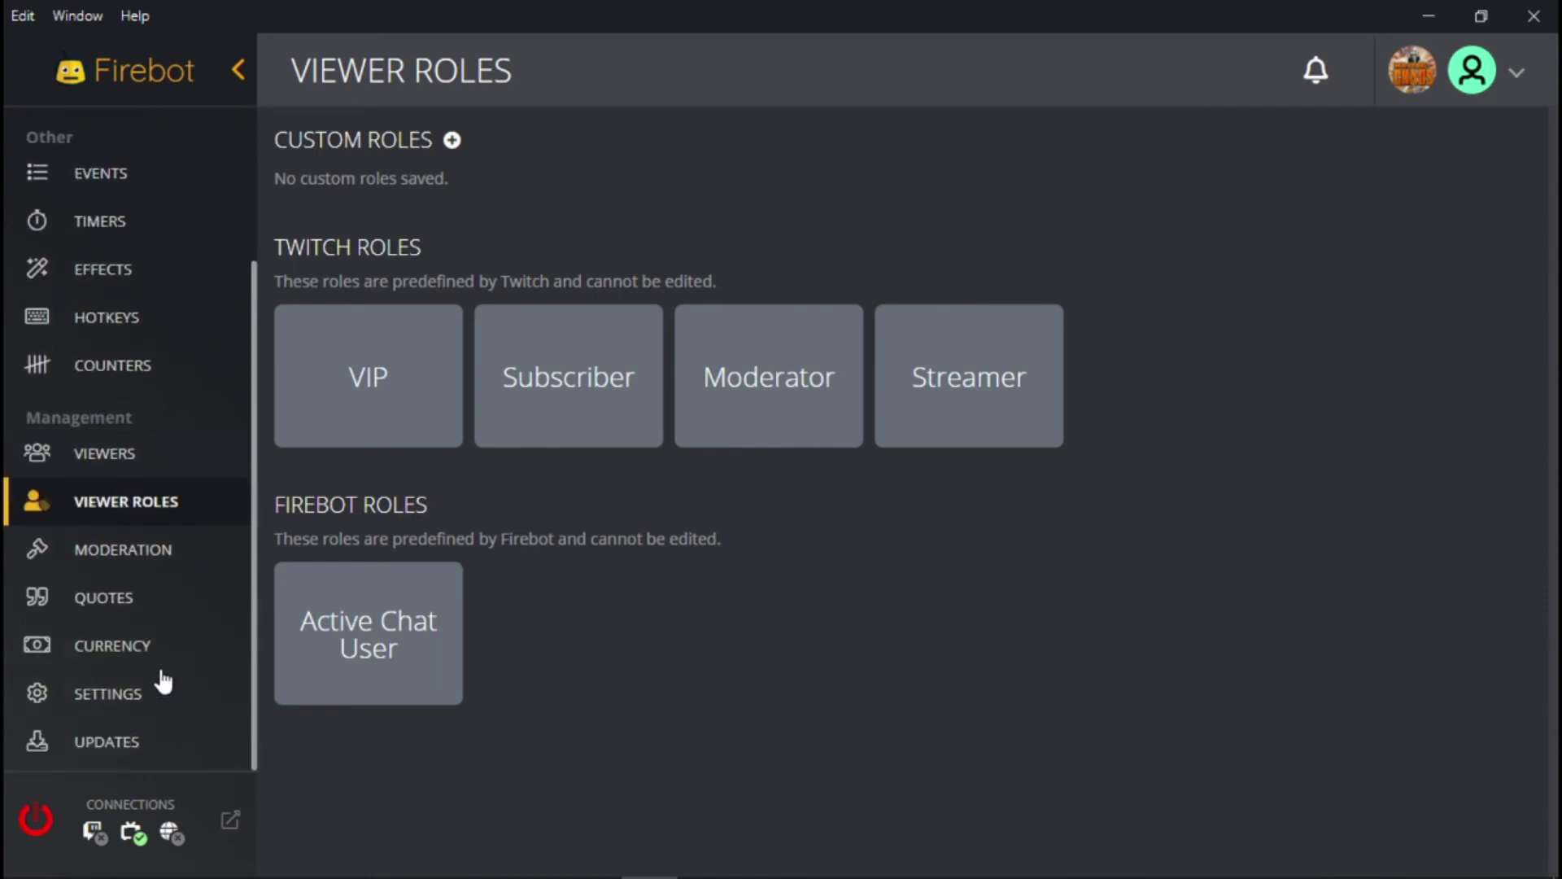
# Step: Look over Firebot's Currency page and its list of custom commands
pyautogui.click(132, 658)
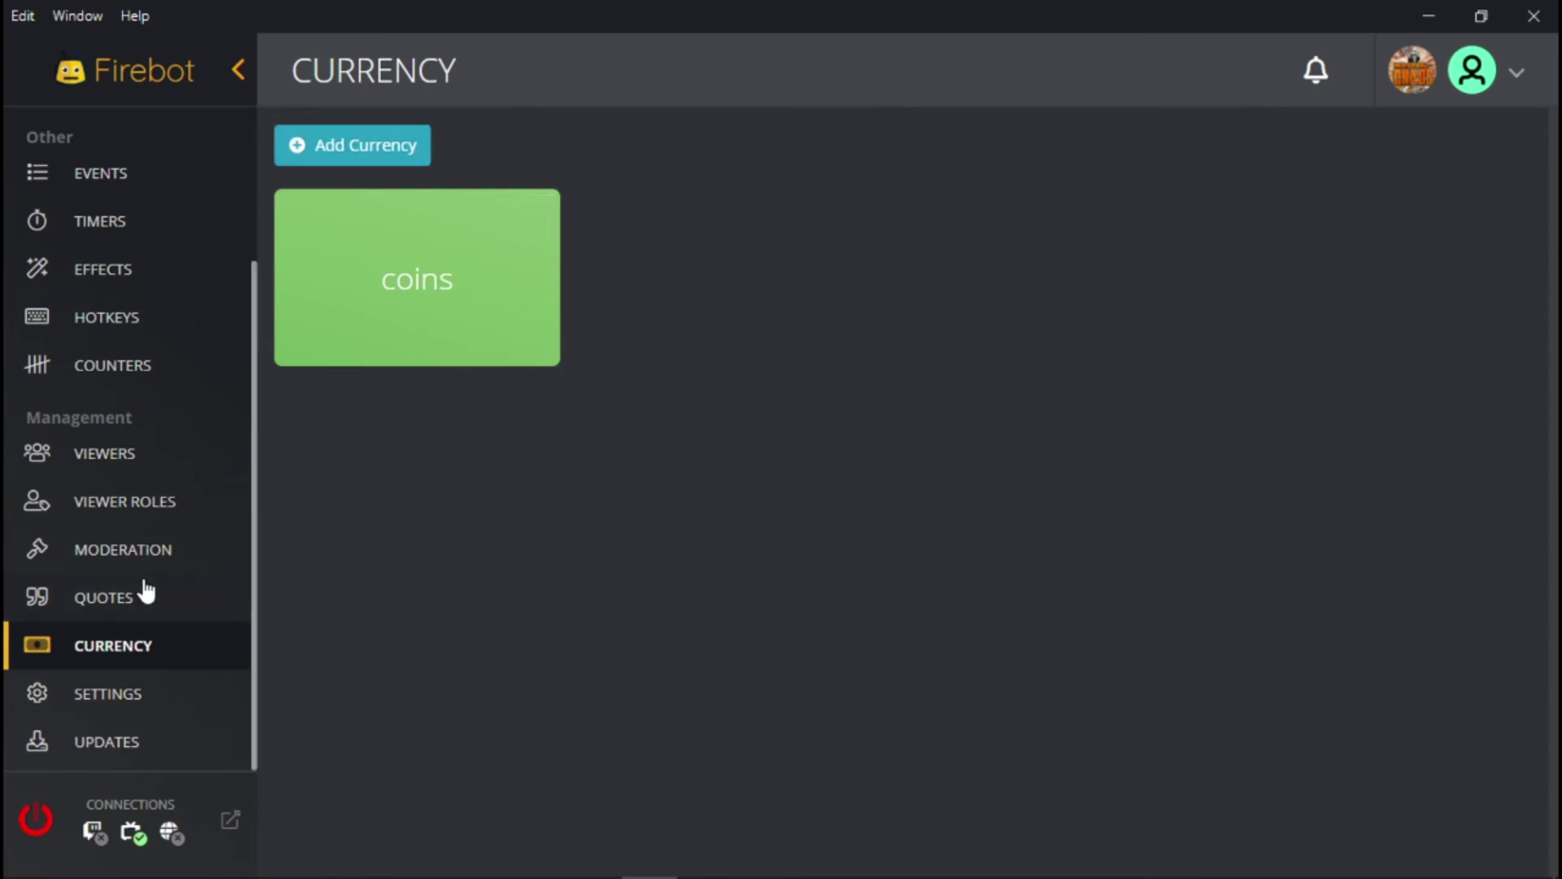
pyautogui.scroll(3, 157, 714)
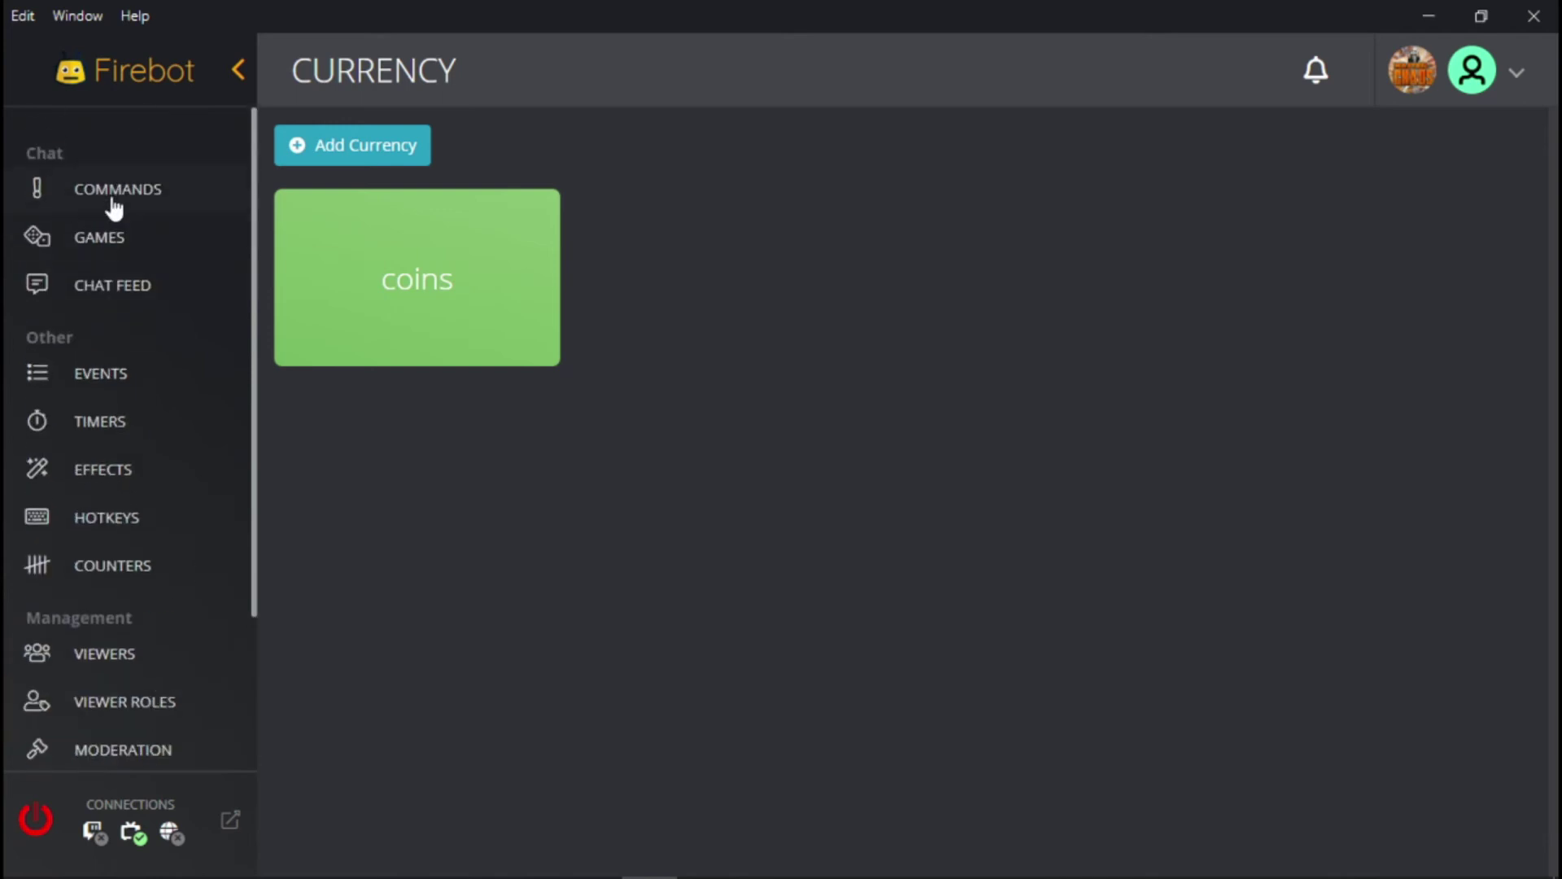
pyautogui.click(114, 200)
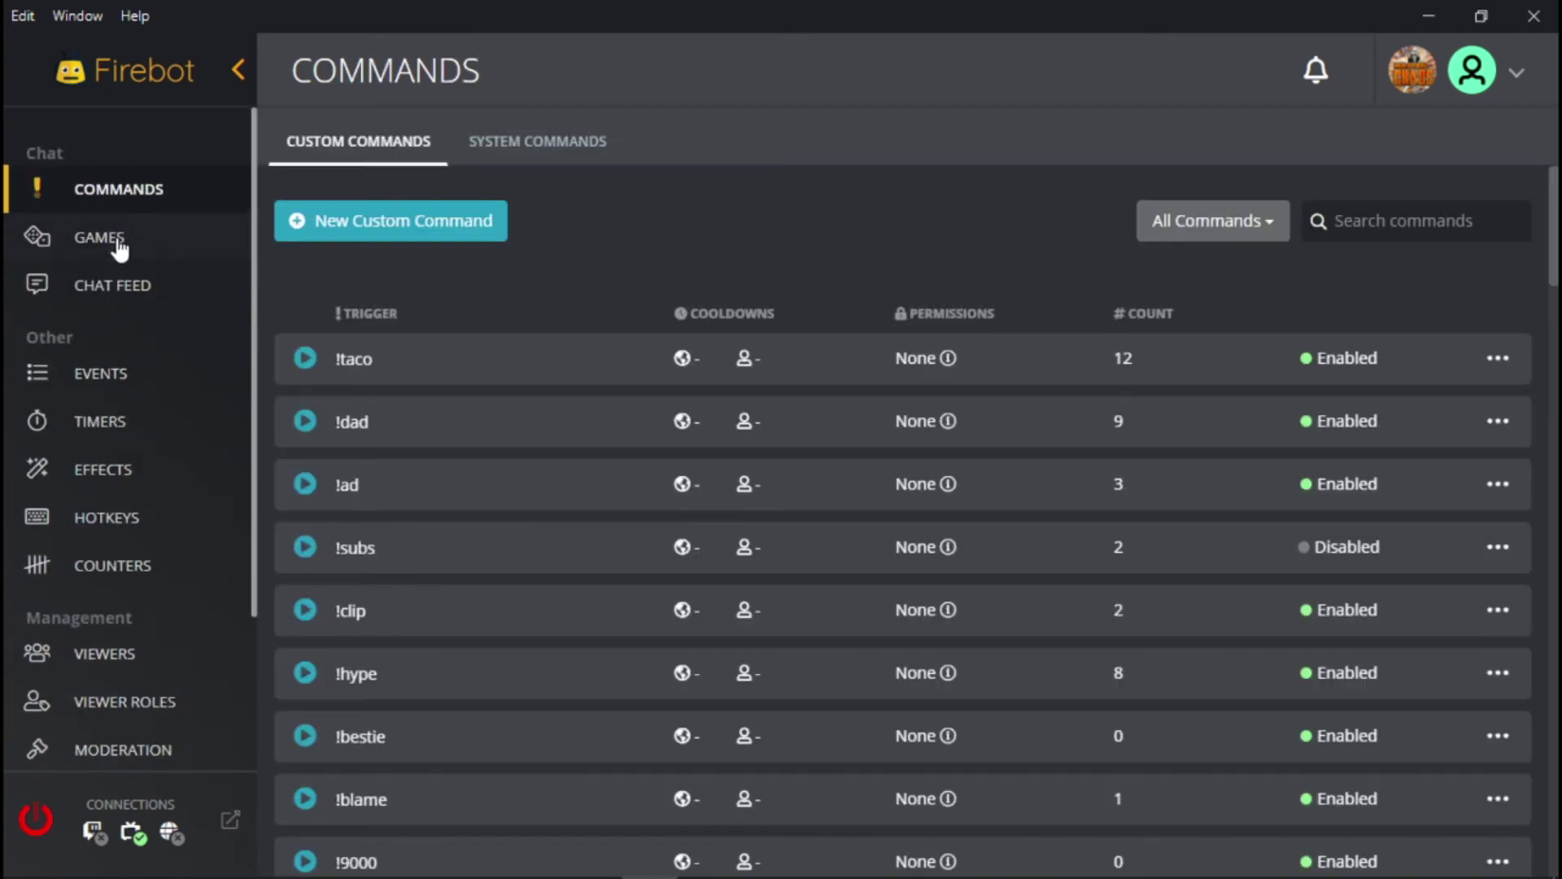
pyautogui.click(115, 241)
pyautogui.click(135, 203)
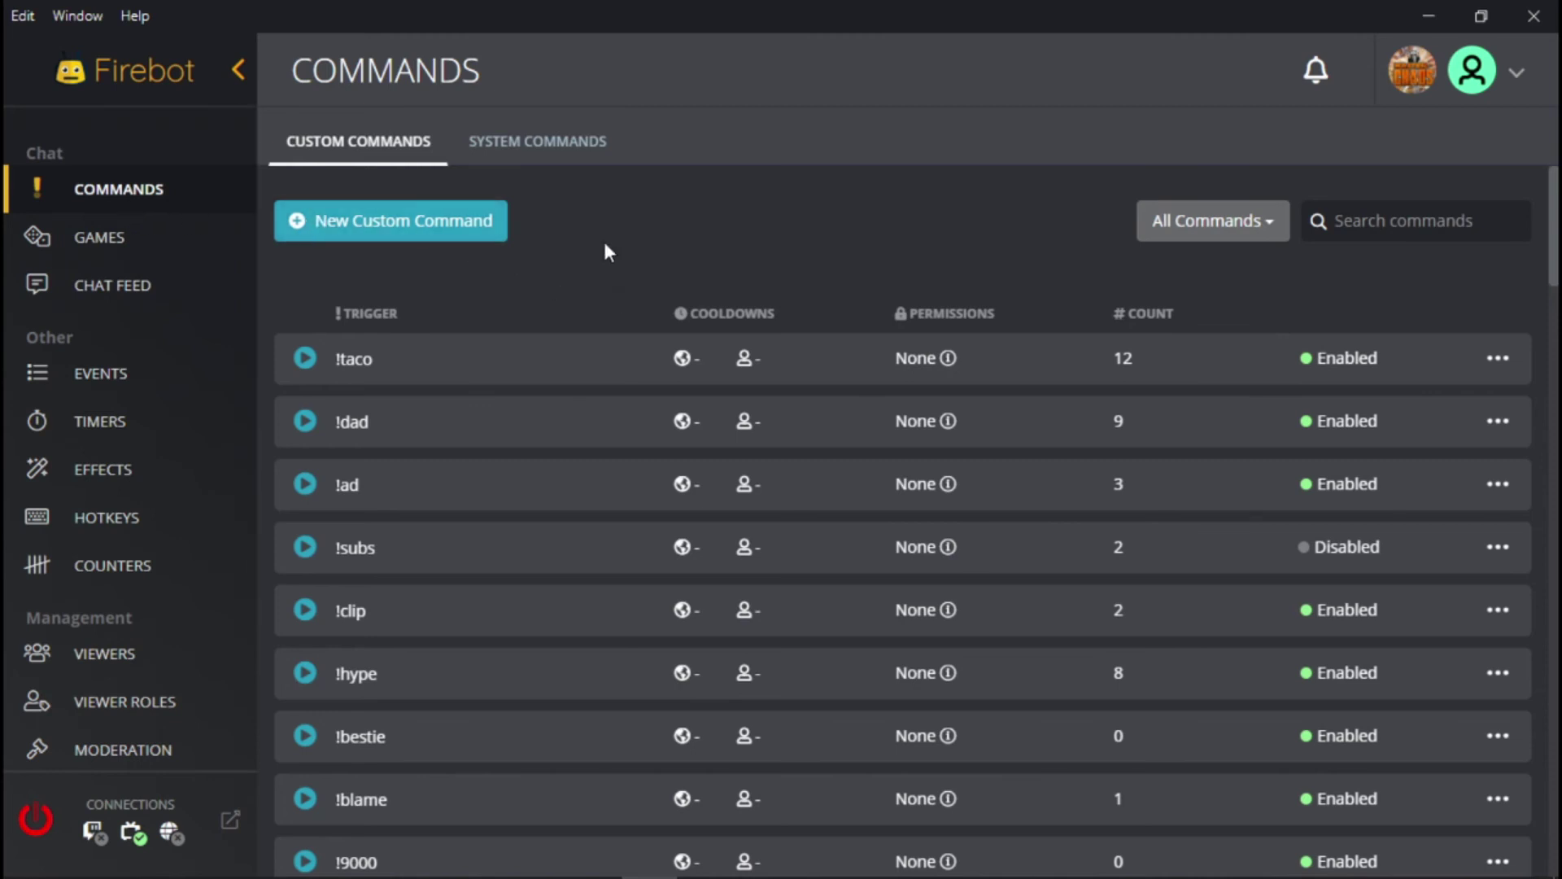
pyautogui.scroll(-10, 627, 244)
pyautogui.scroll(-2, 633, 384)
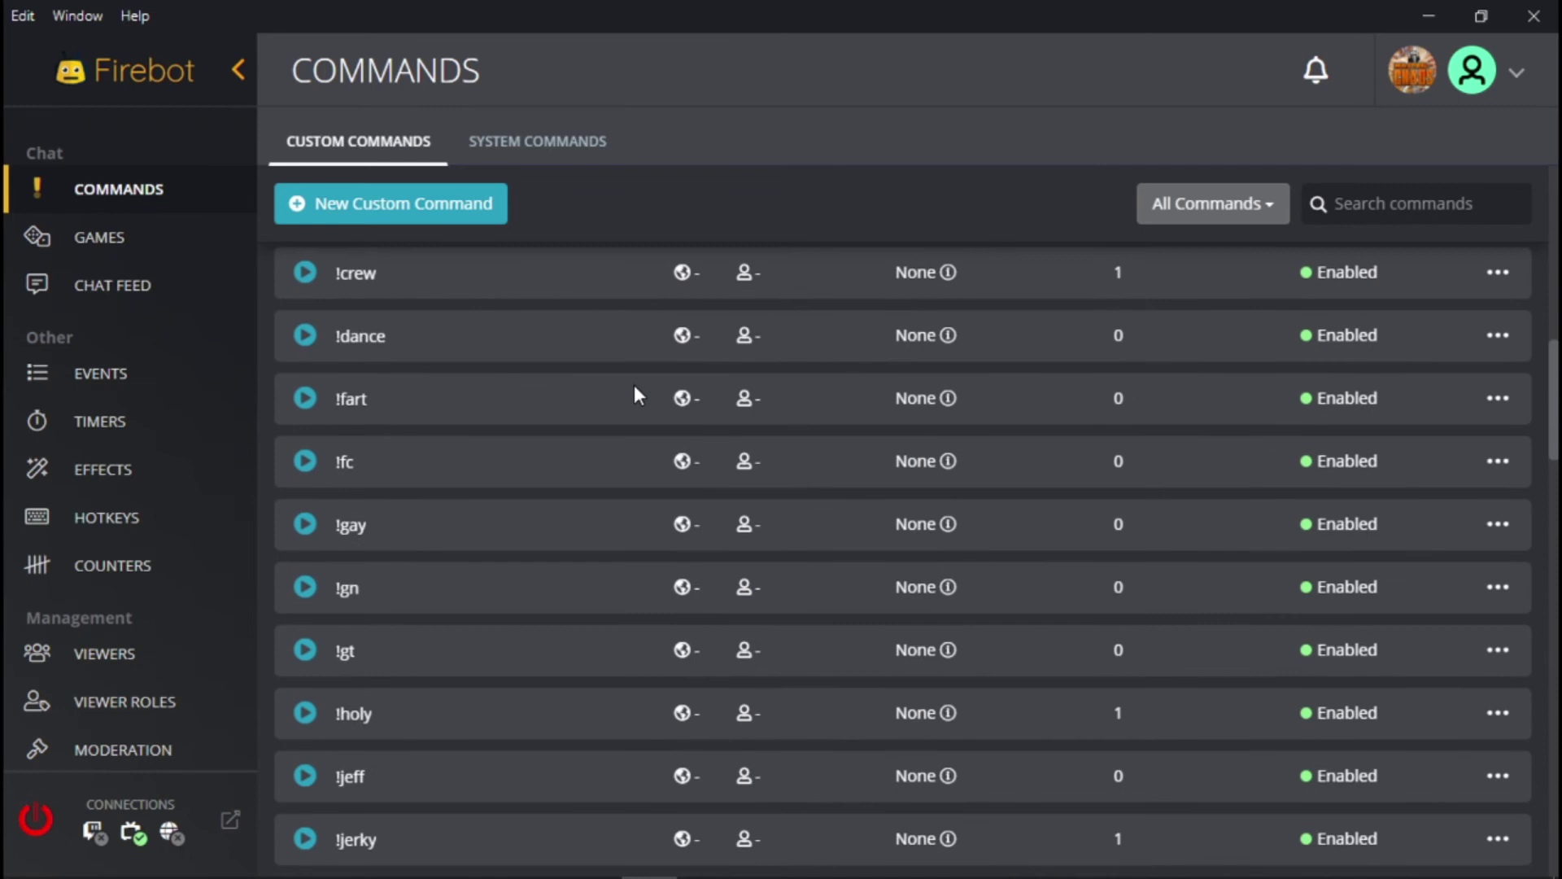
pyautogui.scroll(15, 632, 384)
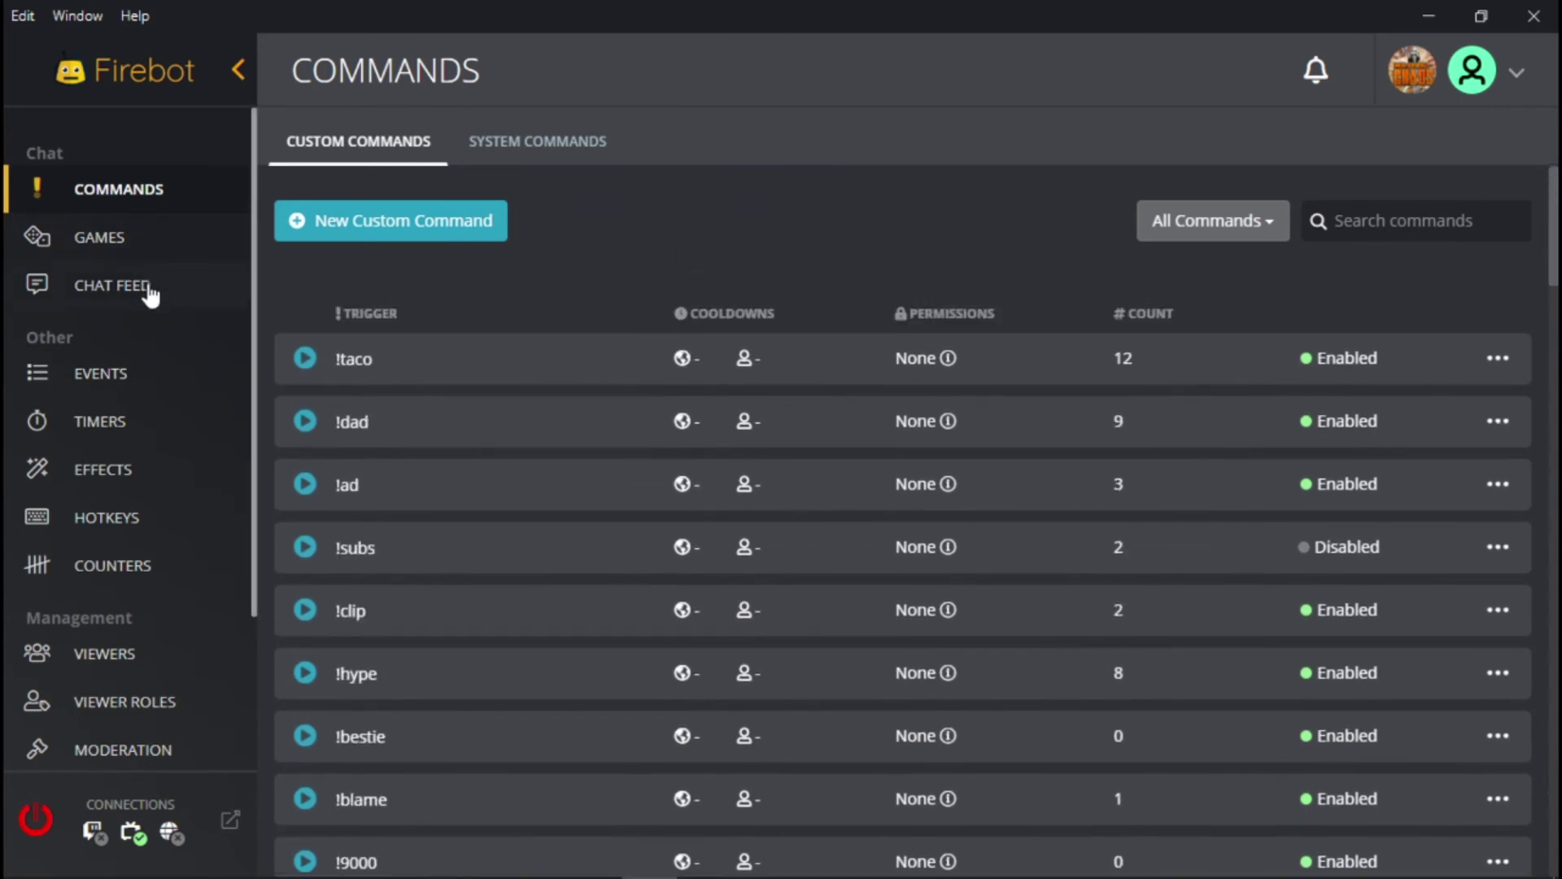
# Step: Glance at the scripts in Streamlabs Chatbot, and return to Firebot to look through its general events
pyautogui.click(704, 864)
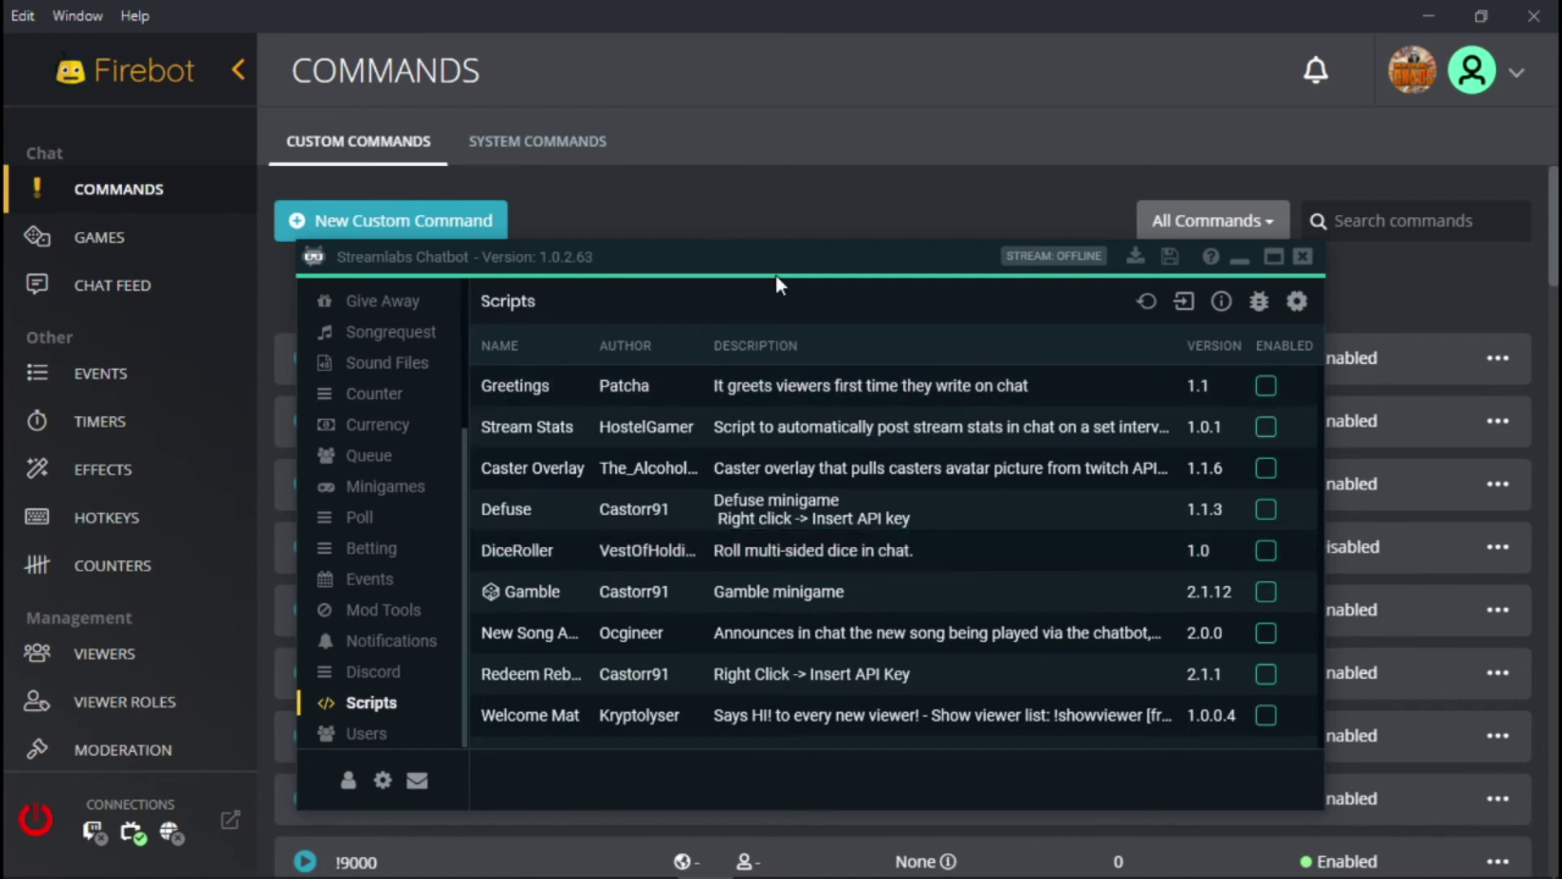
pyautogui.click(848, 186)
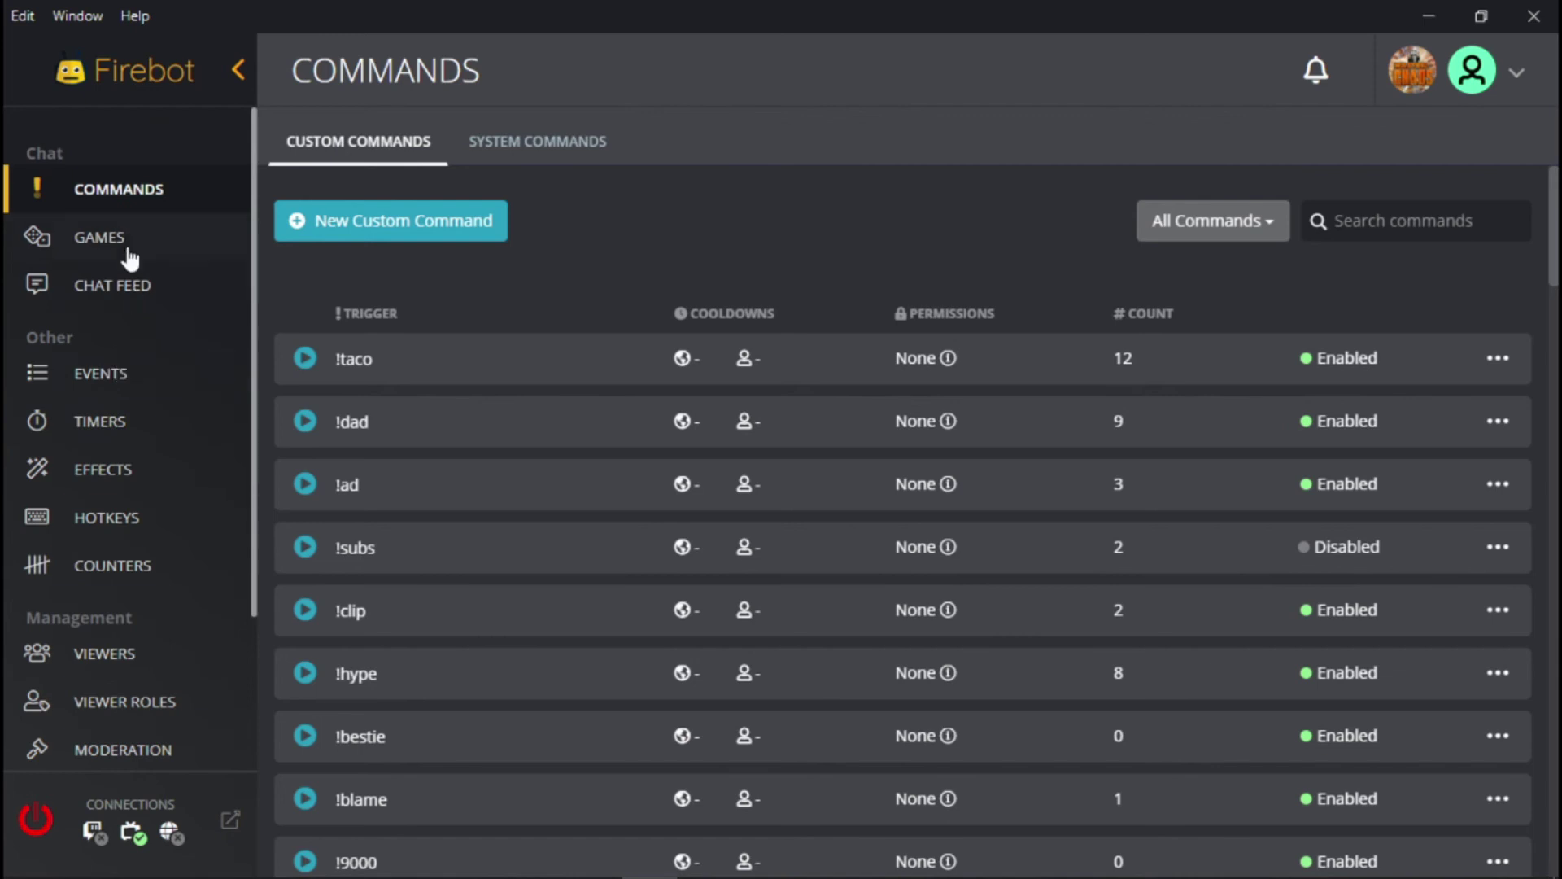
pyautogui.click(101, 375)
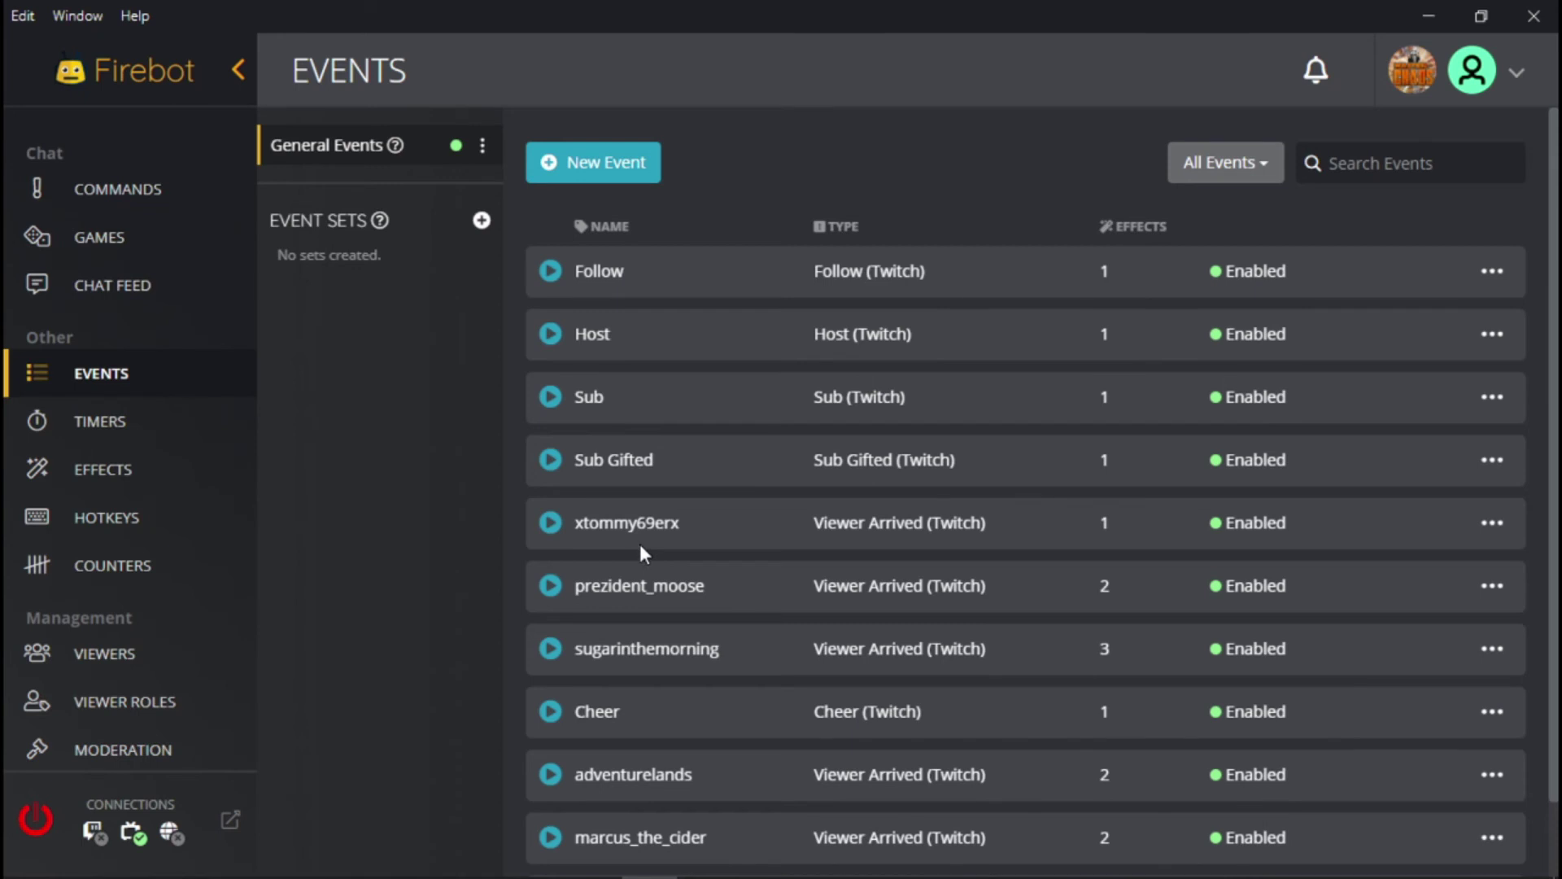
pyautogui.scroll(-1, 640, 548)
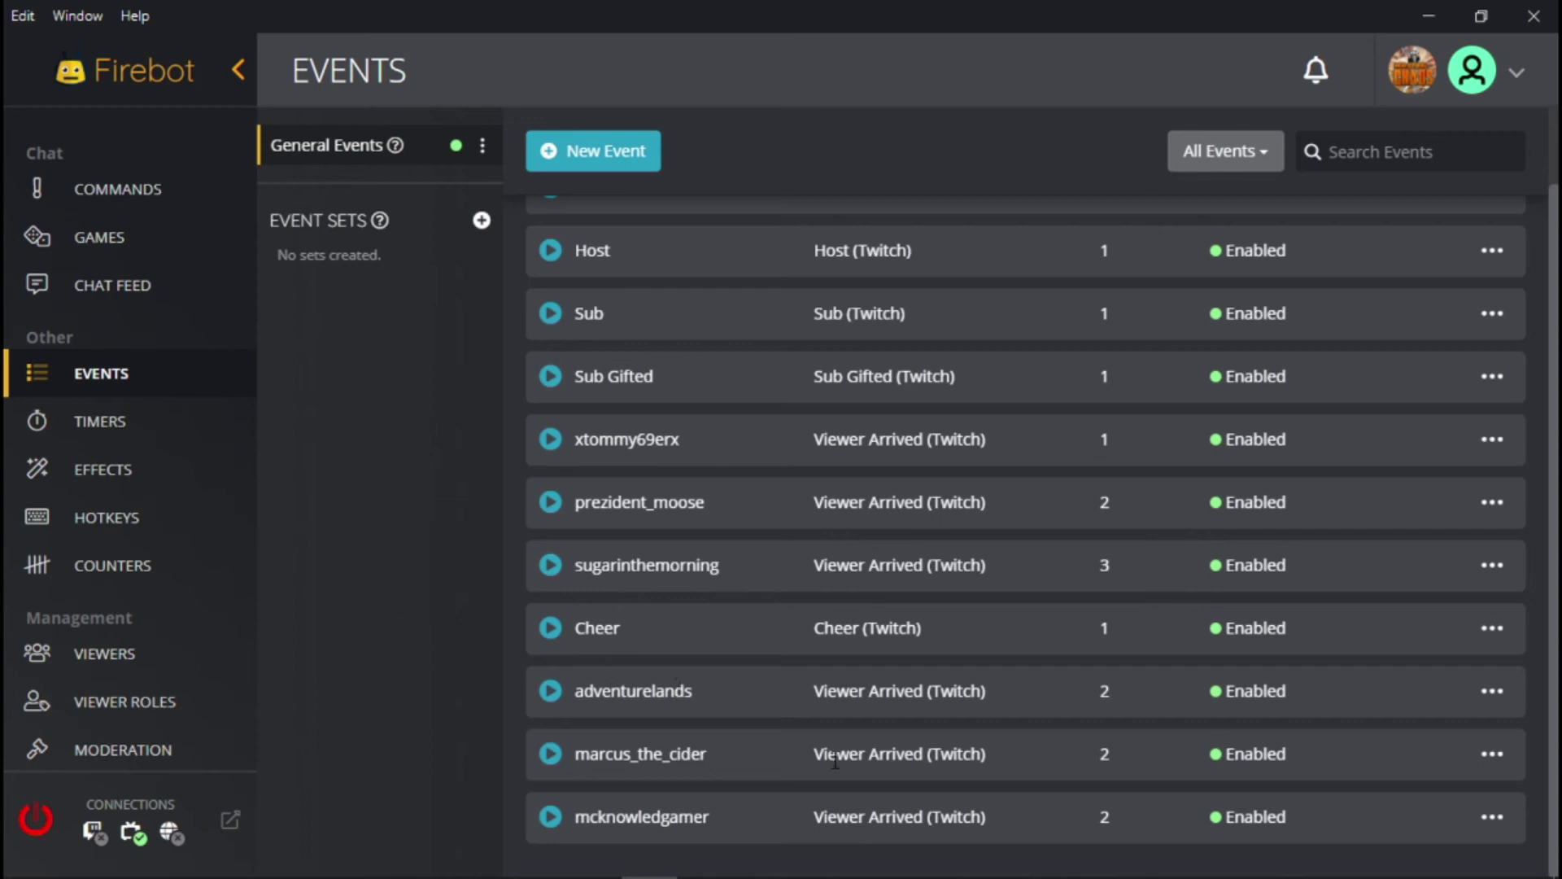
pyautogui.scroll(2, 570, 577)
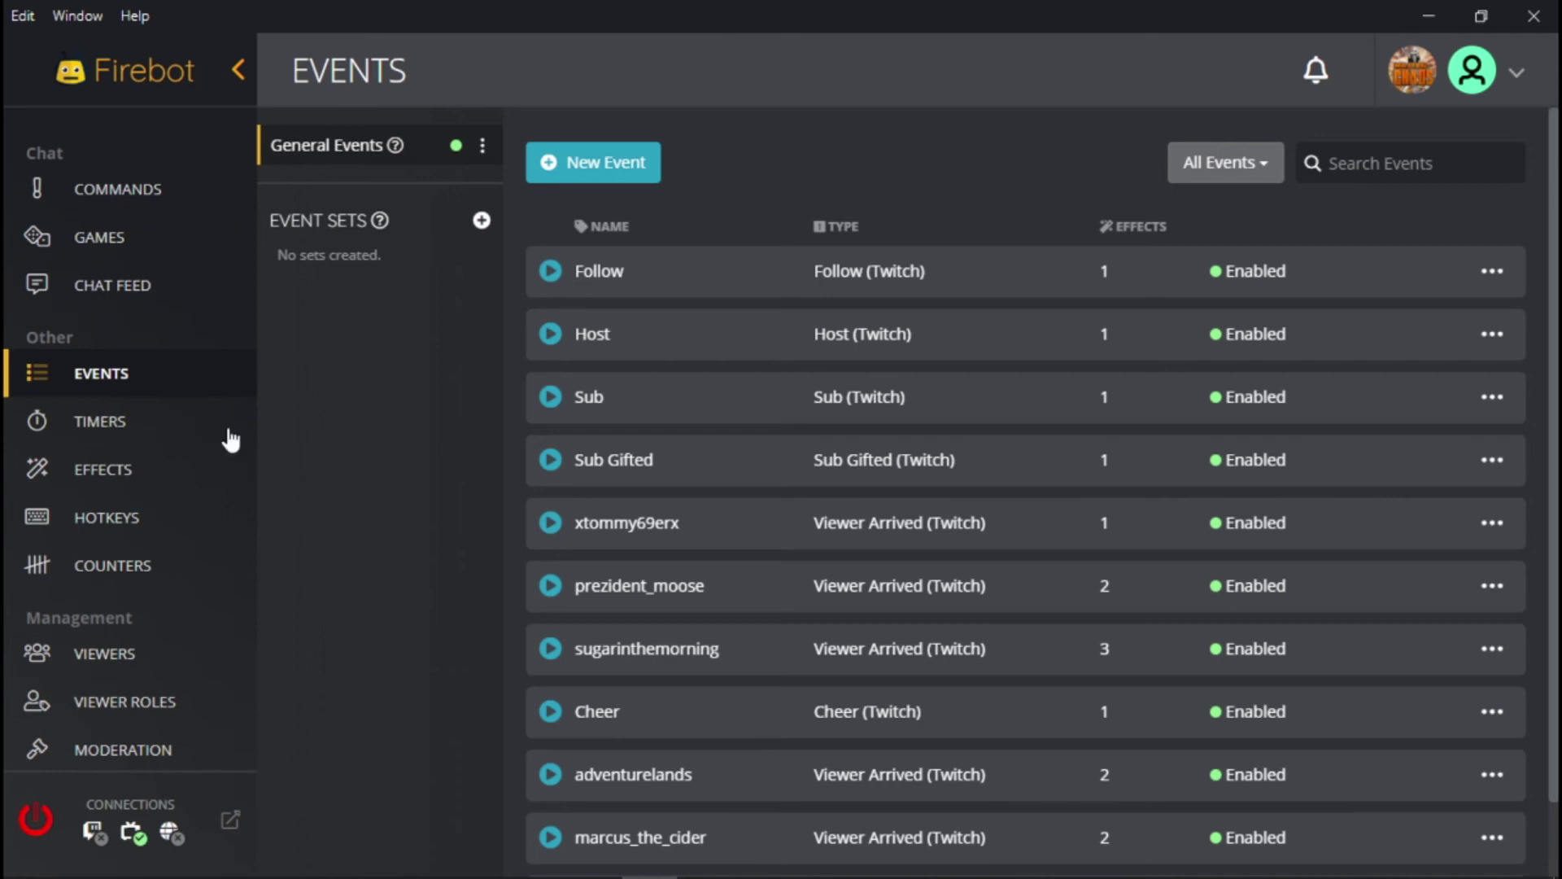
# Step: Revisit Firebot's custom commands and look at its effect queues
pyautogui.click(122, 192)
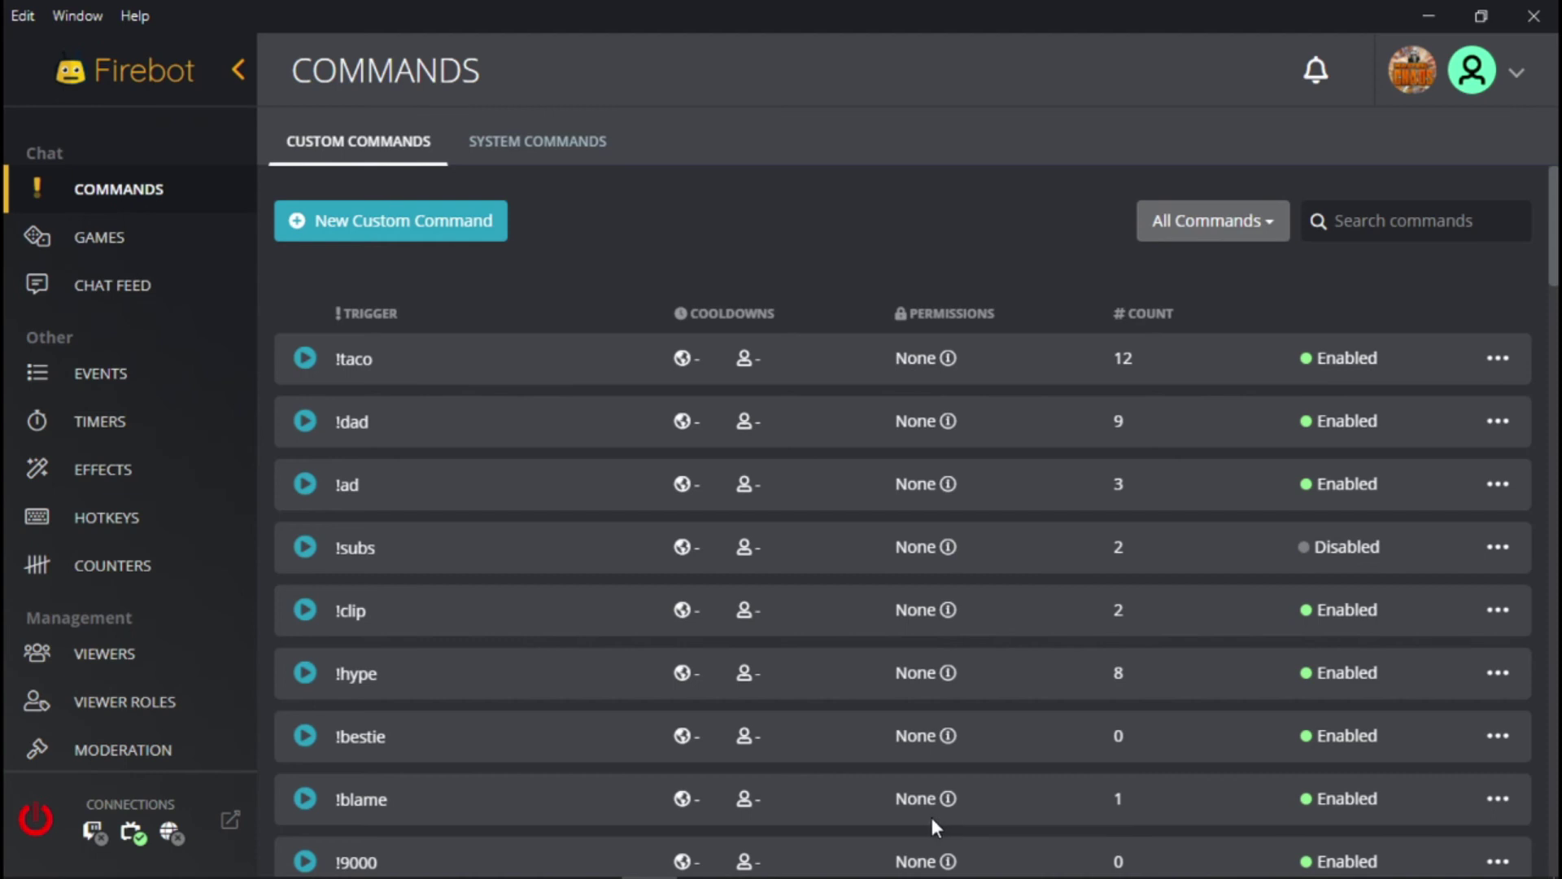
pyautogui.moveTo(651, 875)
pyautogui.scroll(-3, 882, 268)
pyautogui.scroll(3, 862, 342)
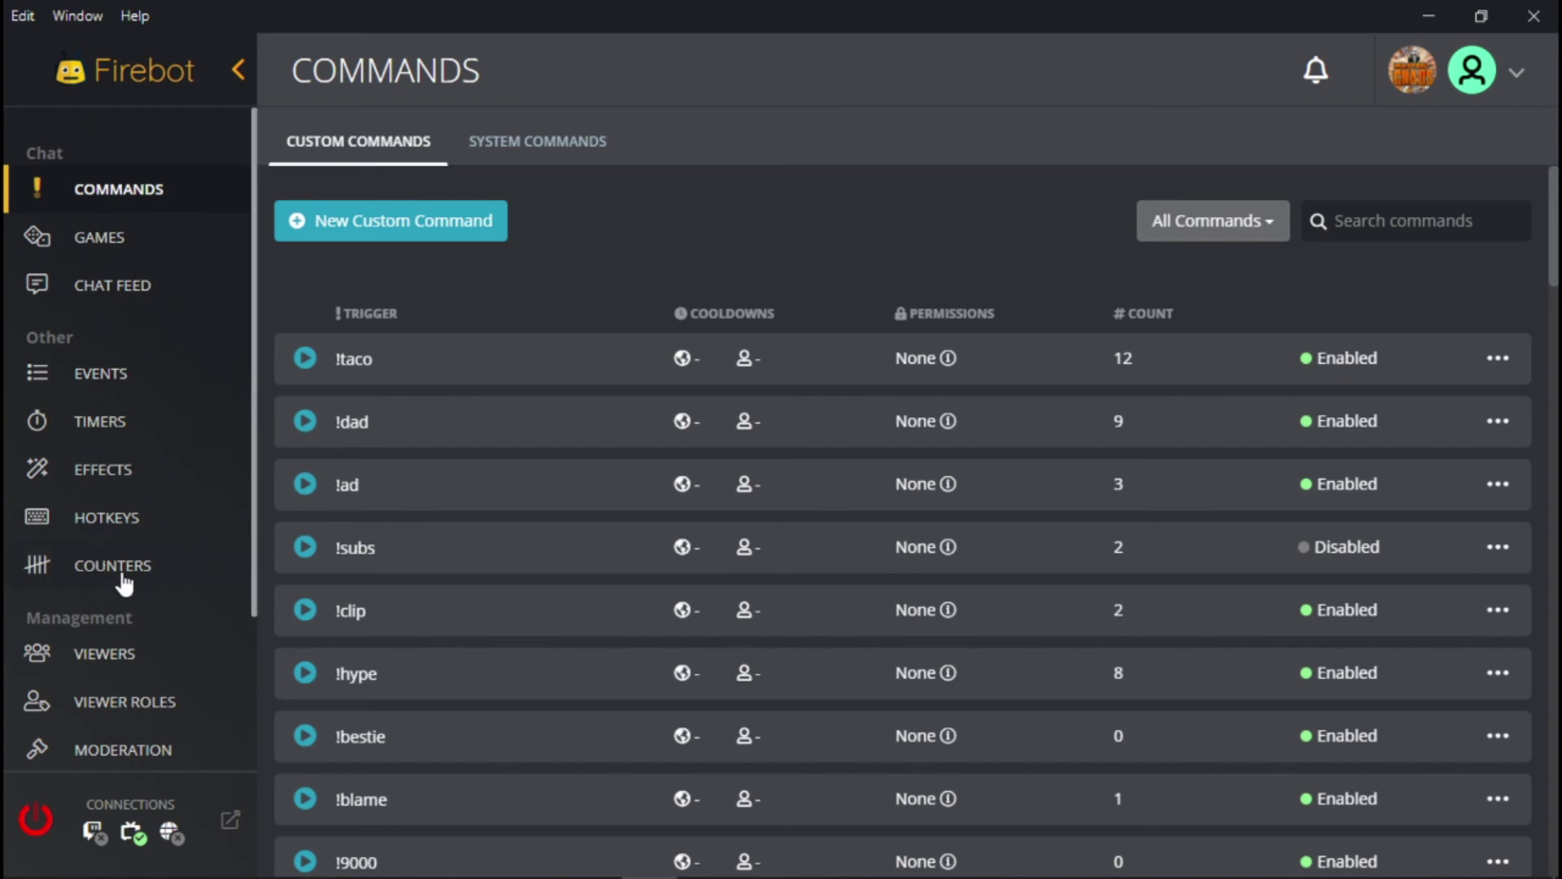
pyautogui.click(104, 476)
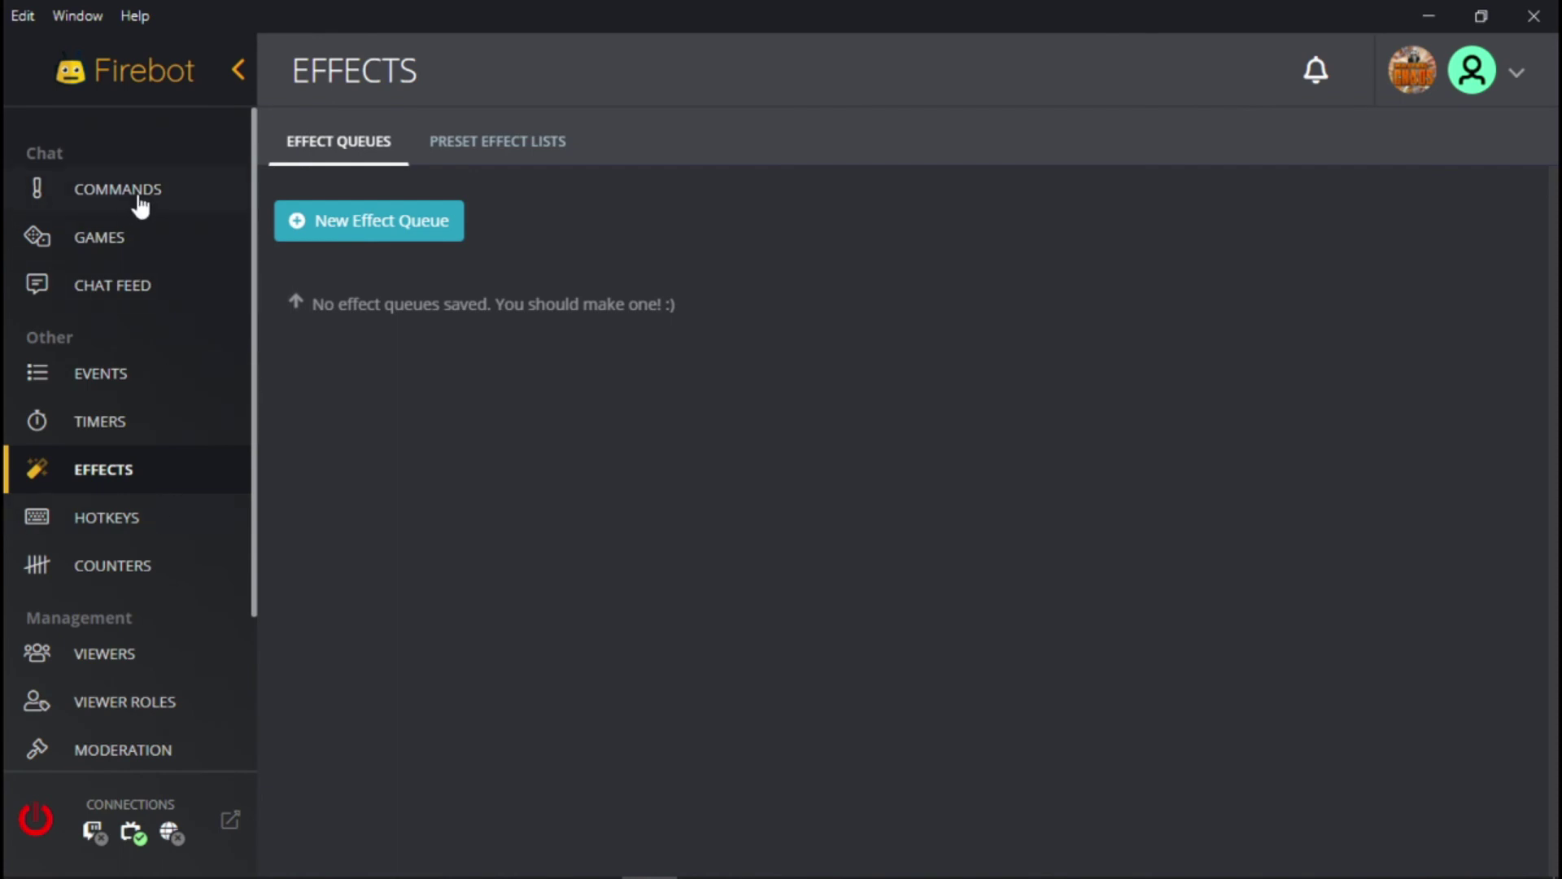
pyautogui.click(152, 205)
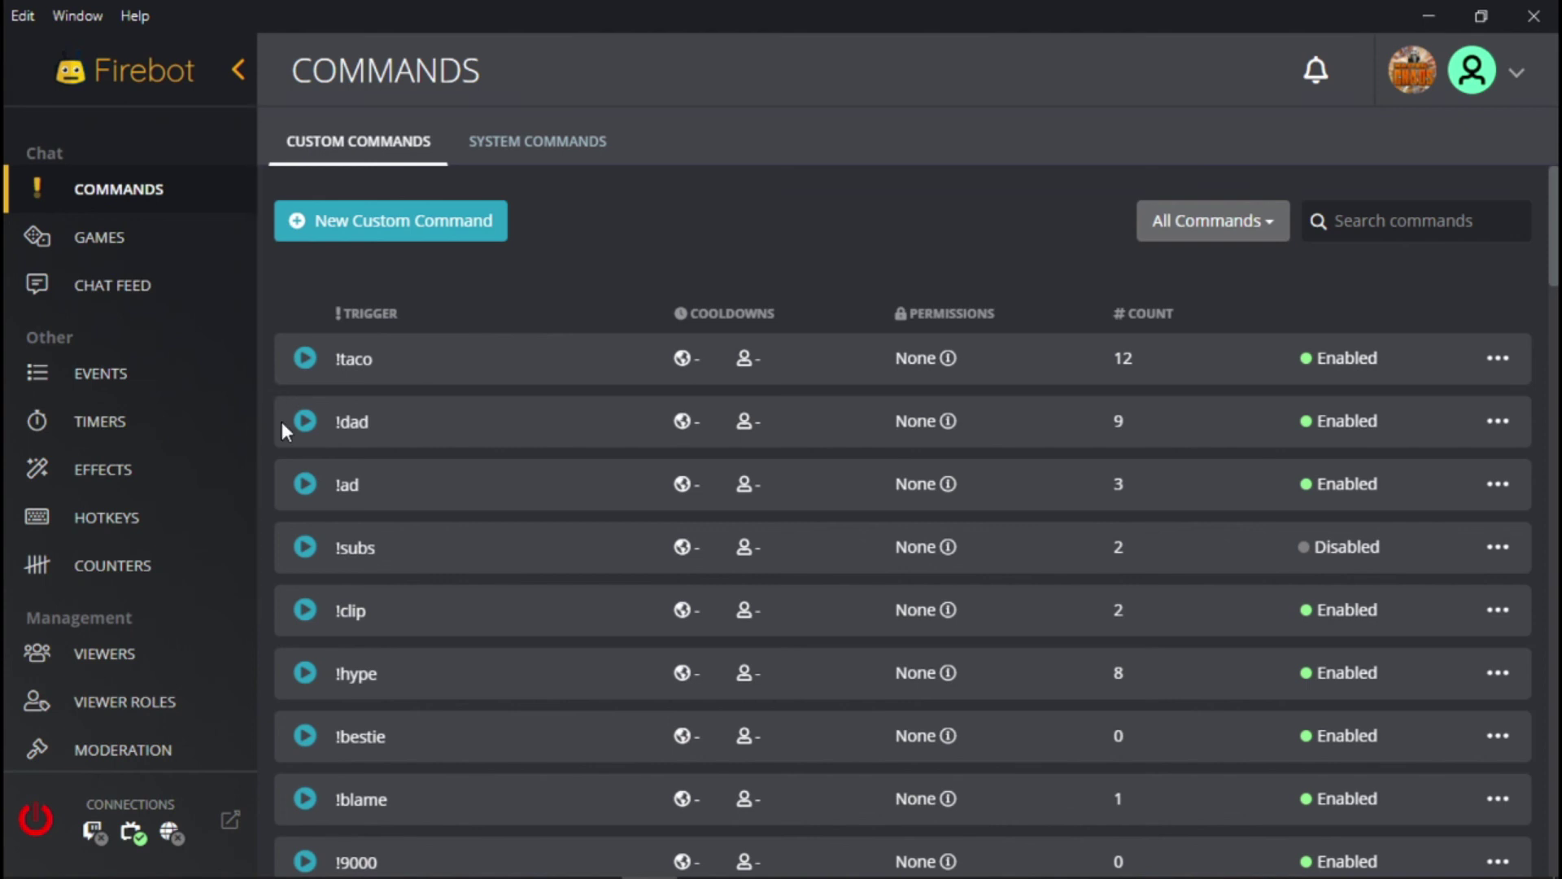
# Step: Examine Firebot's update notes, and return to the custom commands list
pyautogui.scroll(-3, 98, 598)
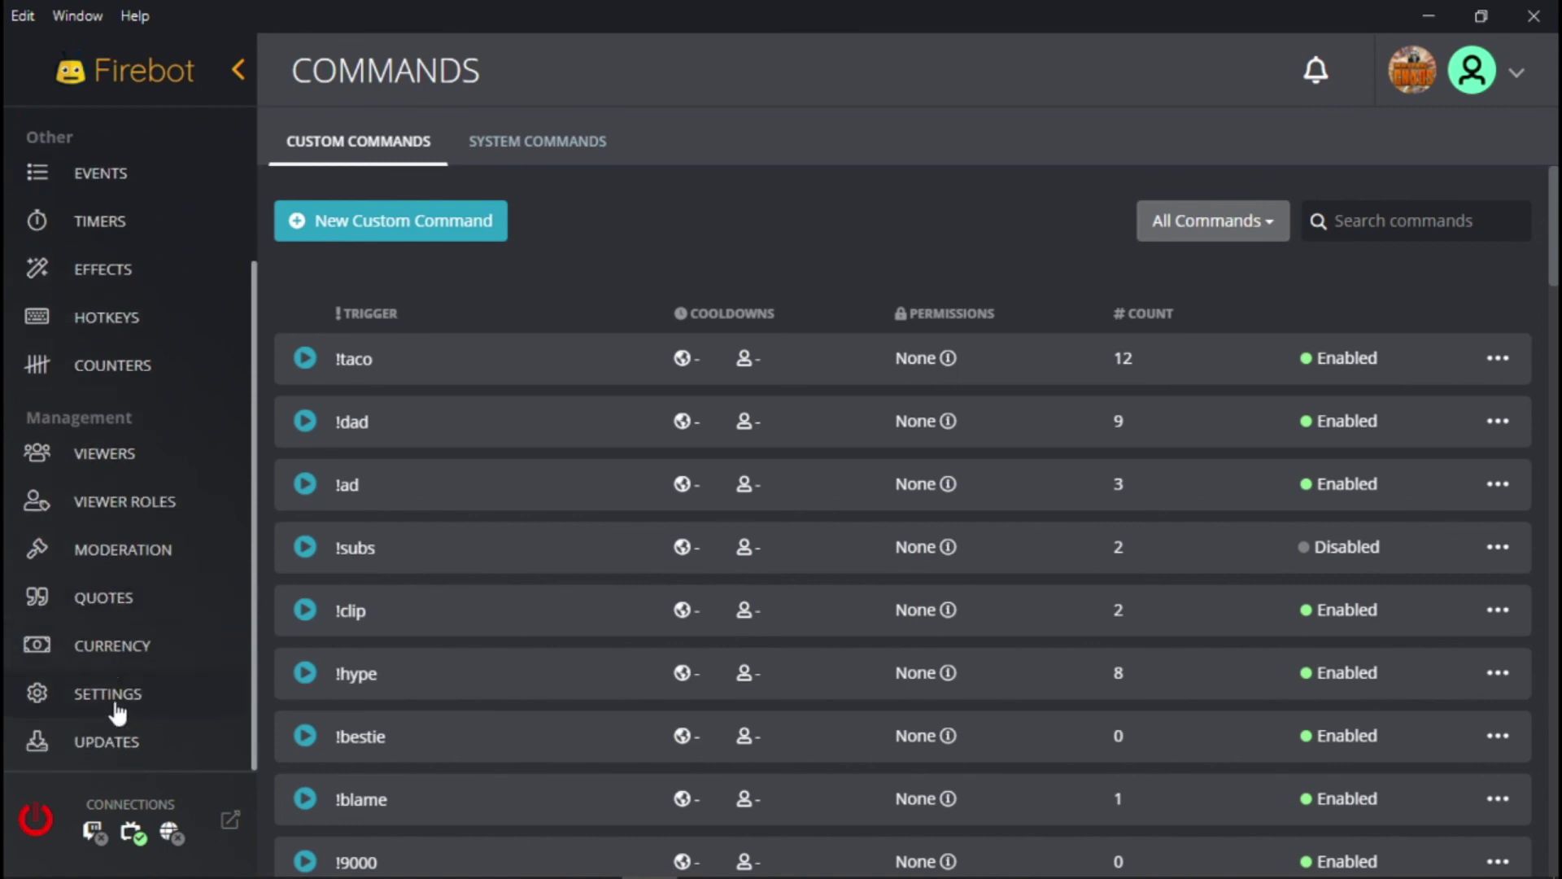
pyautogui.click(118, 755)
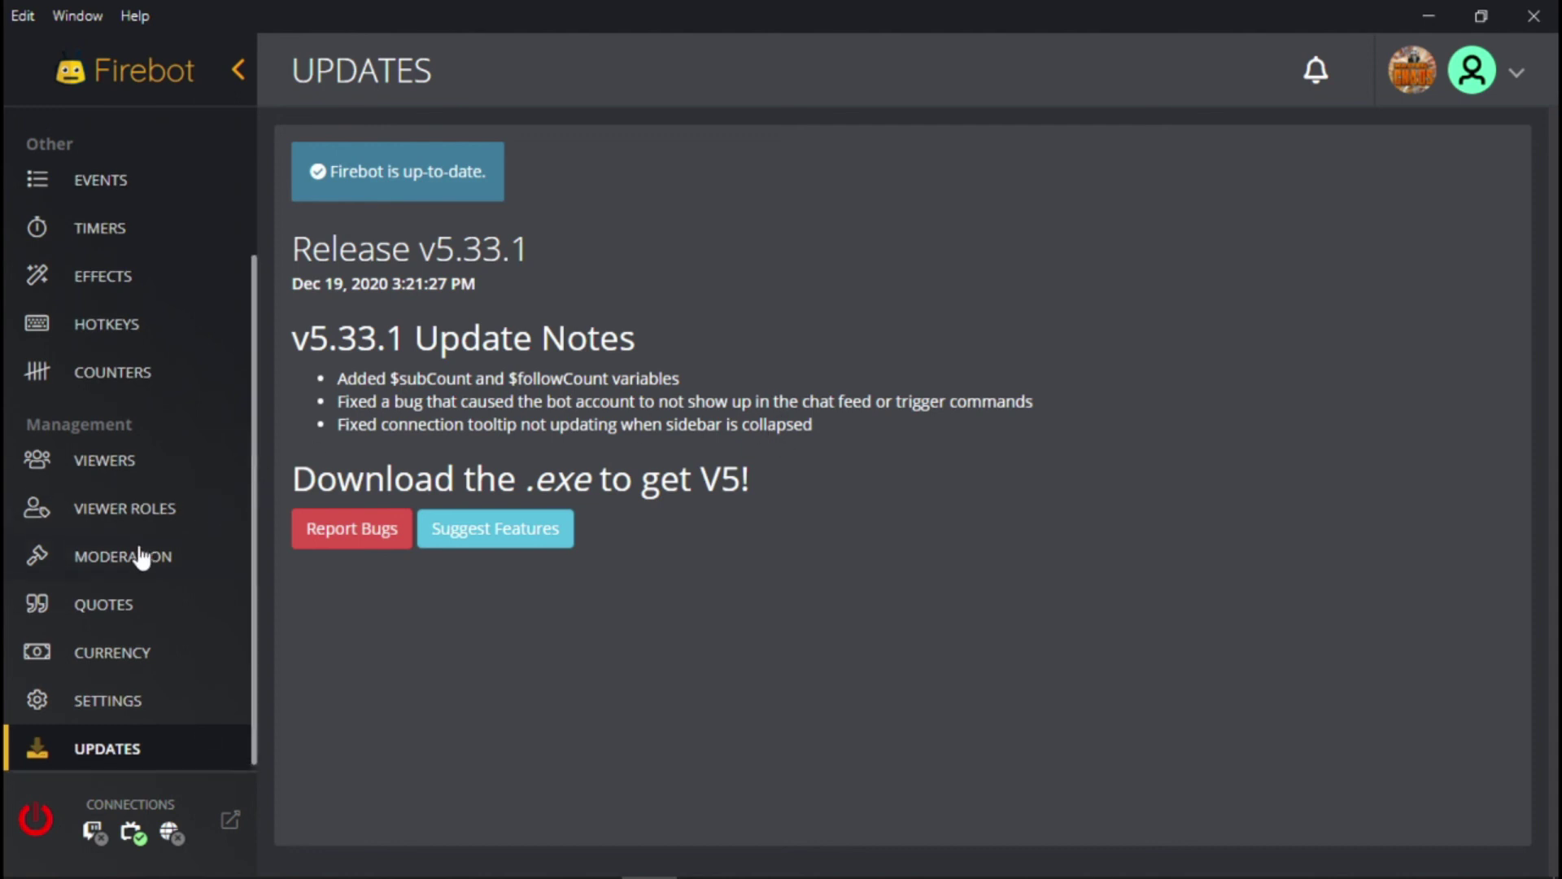
pyautogui.scroll(3, 143, 545)
pyautogui.click(152, 199)
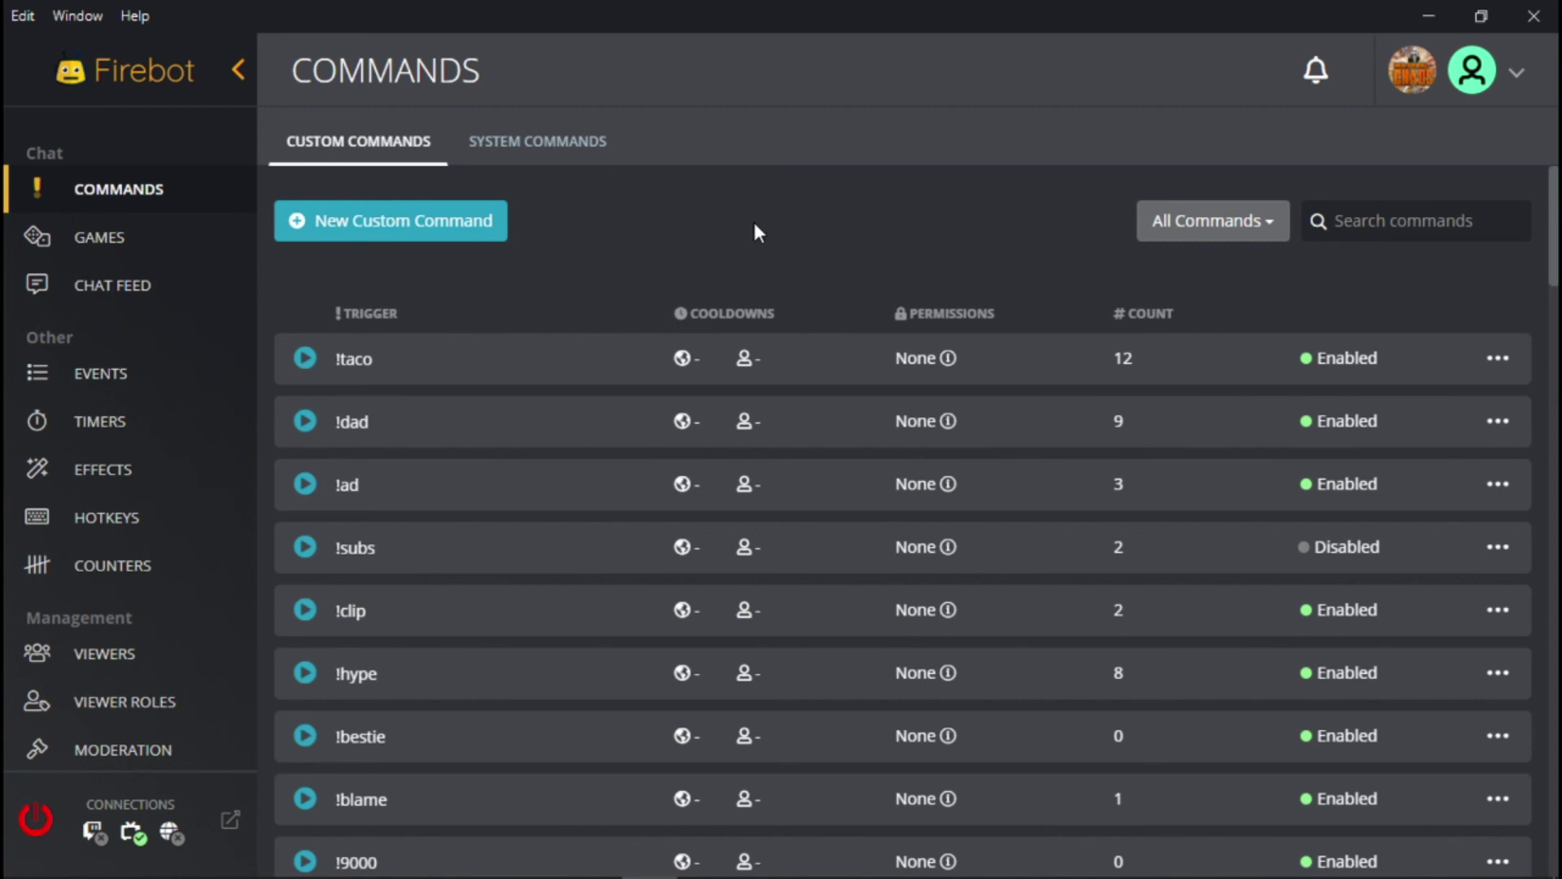
# Step: Switch to Streamlabs Chatbot, examine its Twitch Bot and Twitch Streamer connection settings, and return to Firebot
pyautogui.click(704, 856)
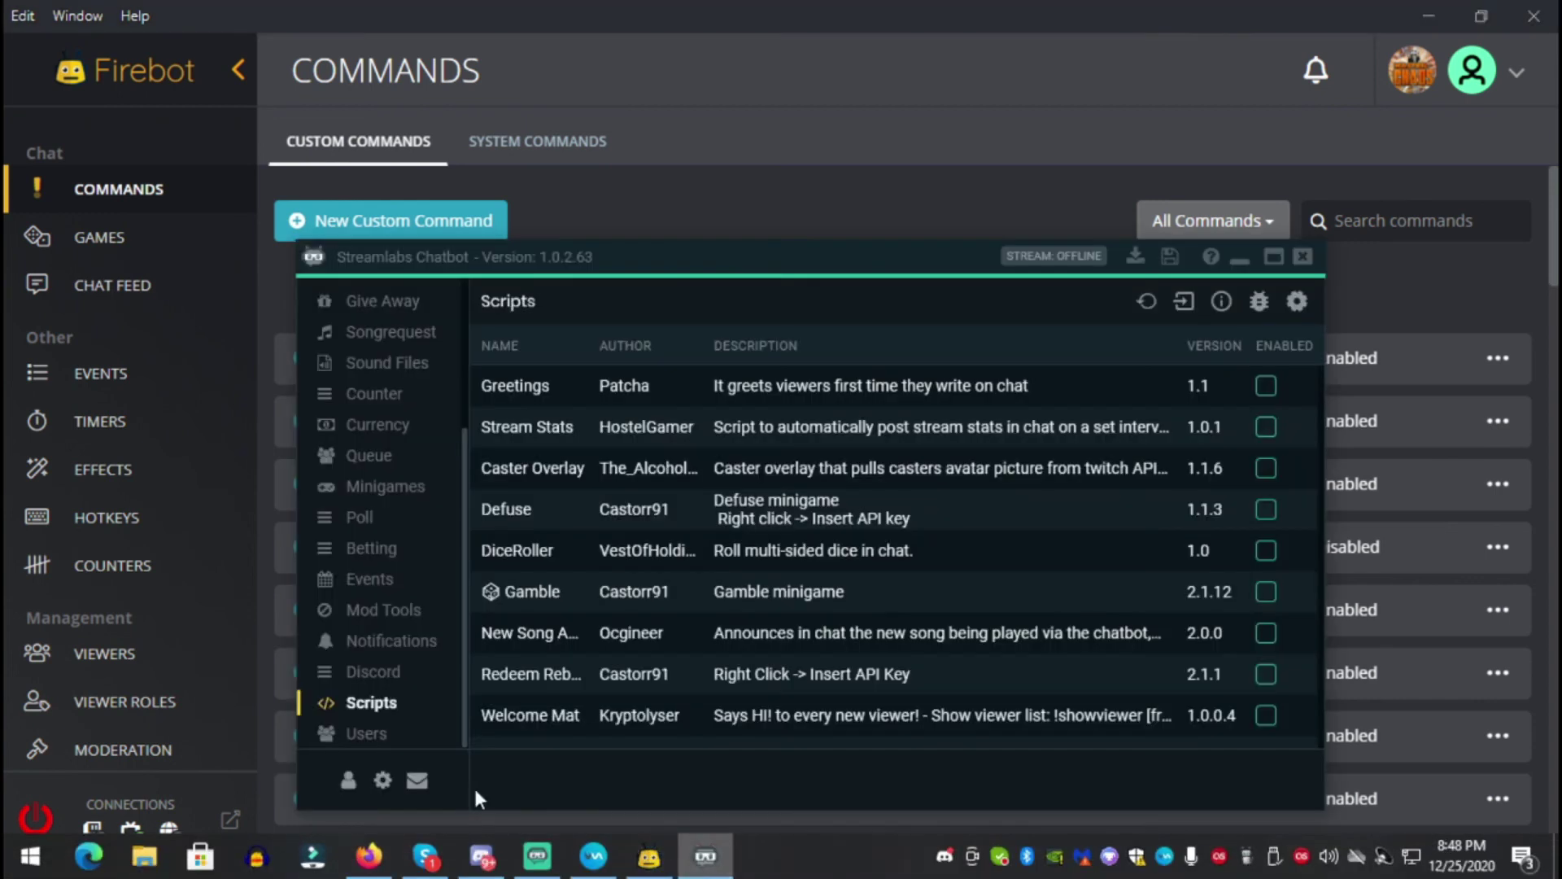
pyautogui.click(348, 780)
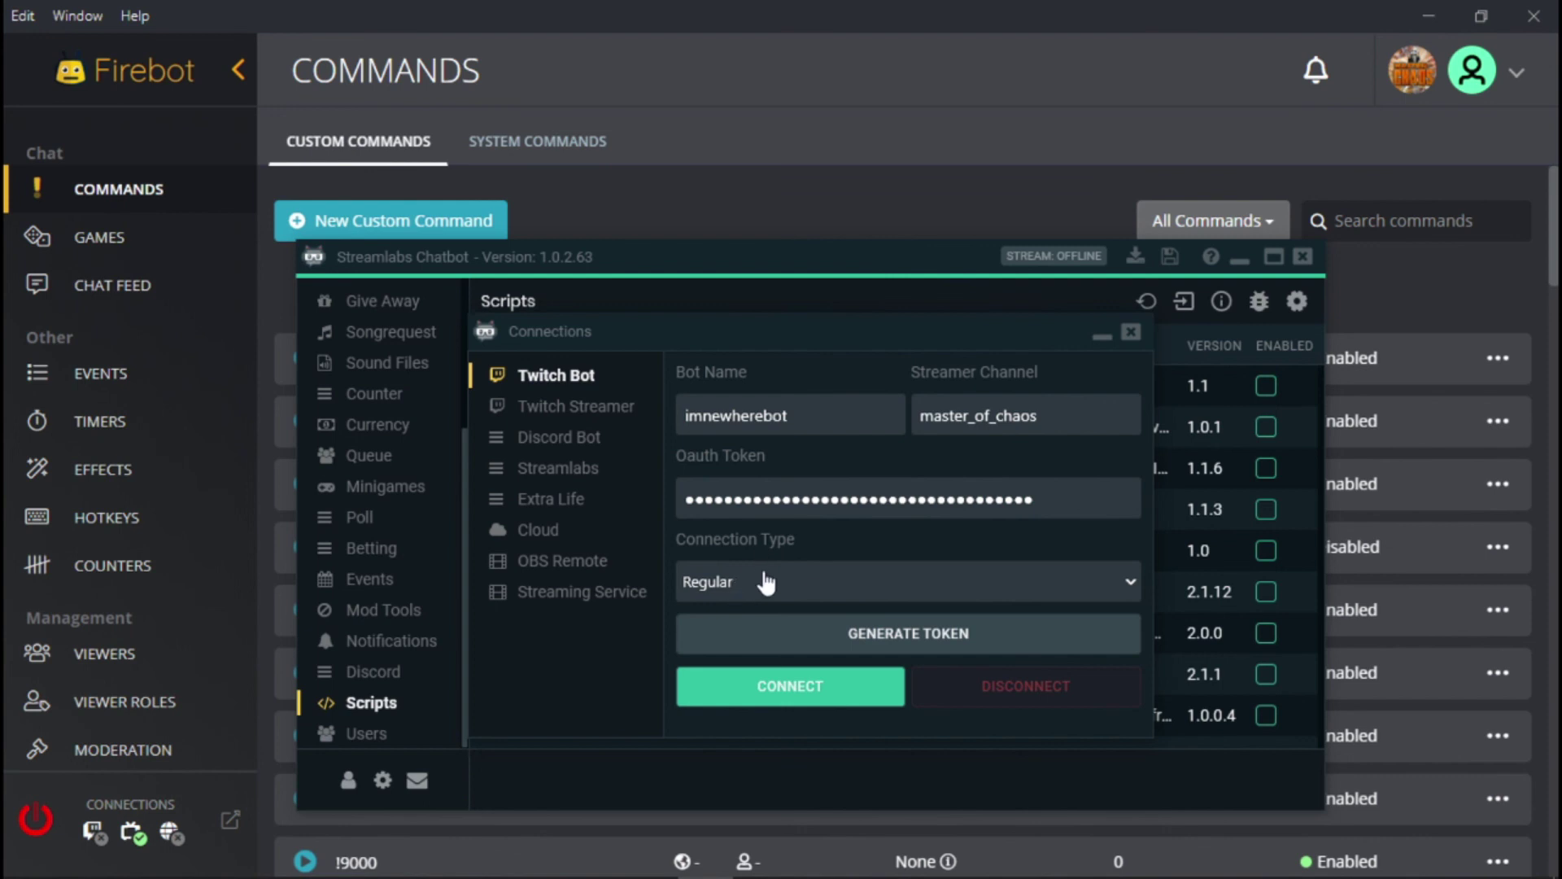
pyautogui.click(561, 407)
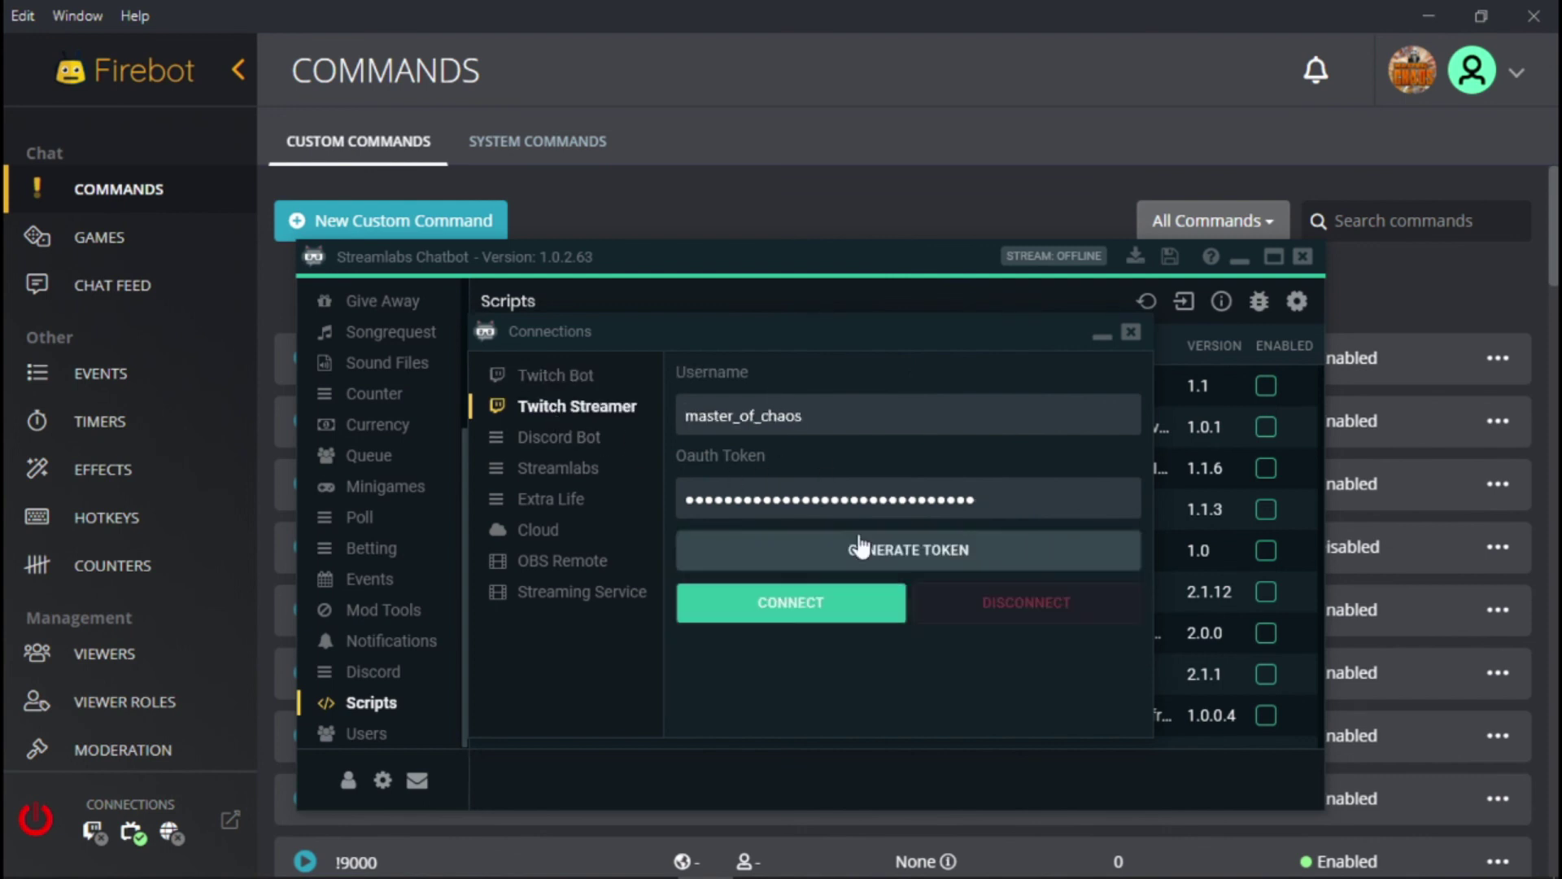
pyautogui.click(574, 381)
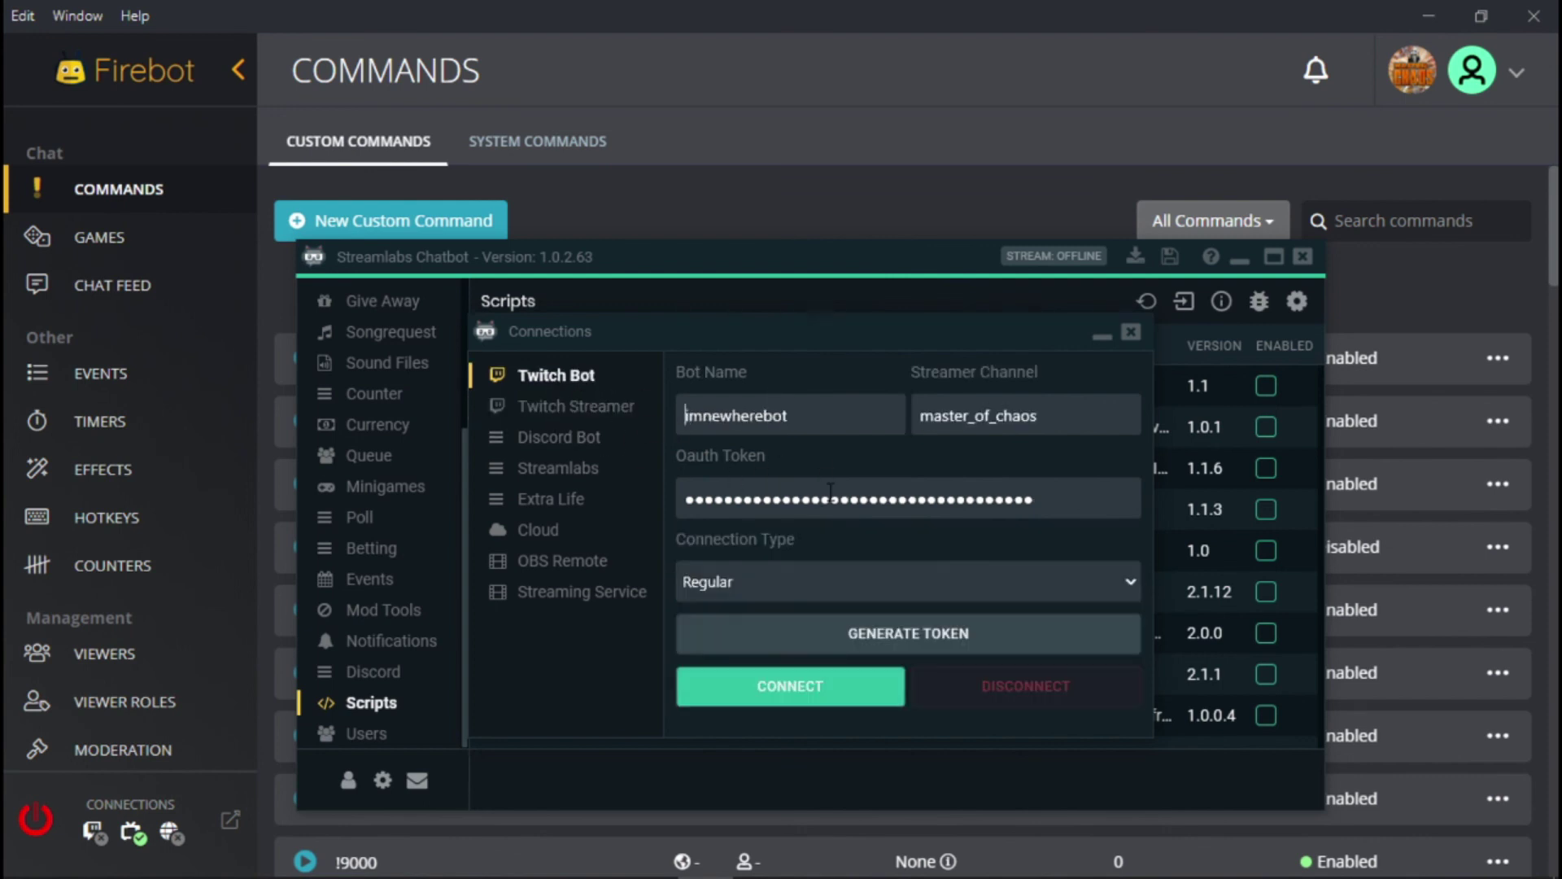
pyautogui.click(1131, 333)
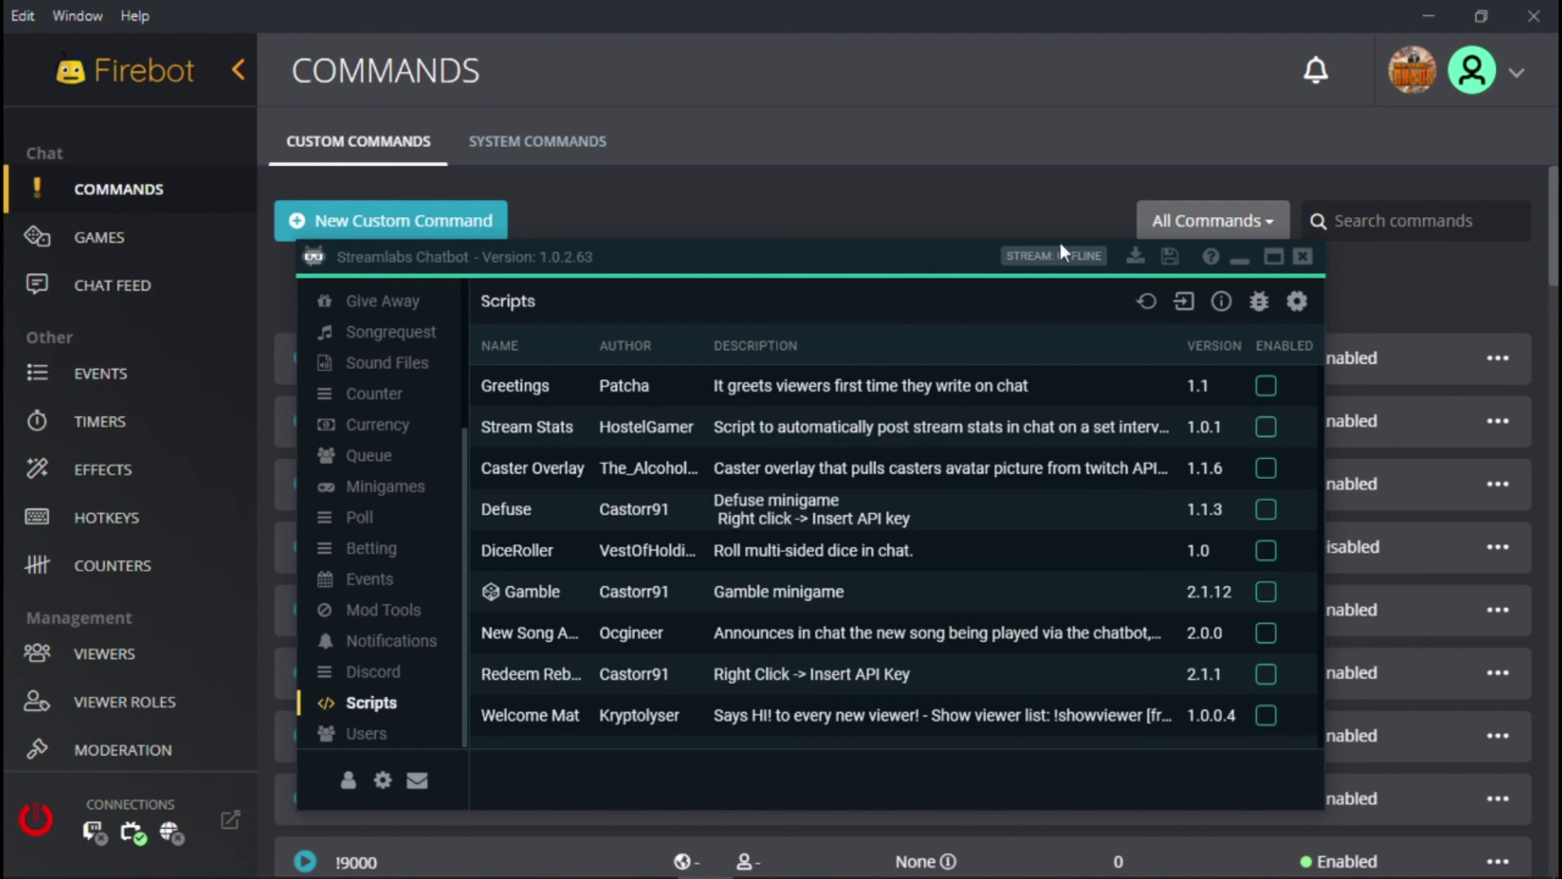
pyautogui.click(848, 211)
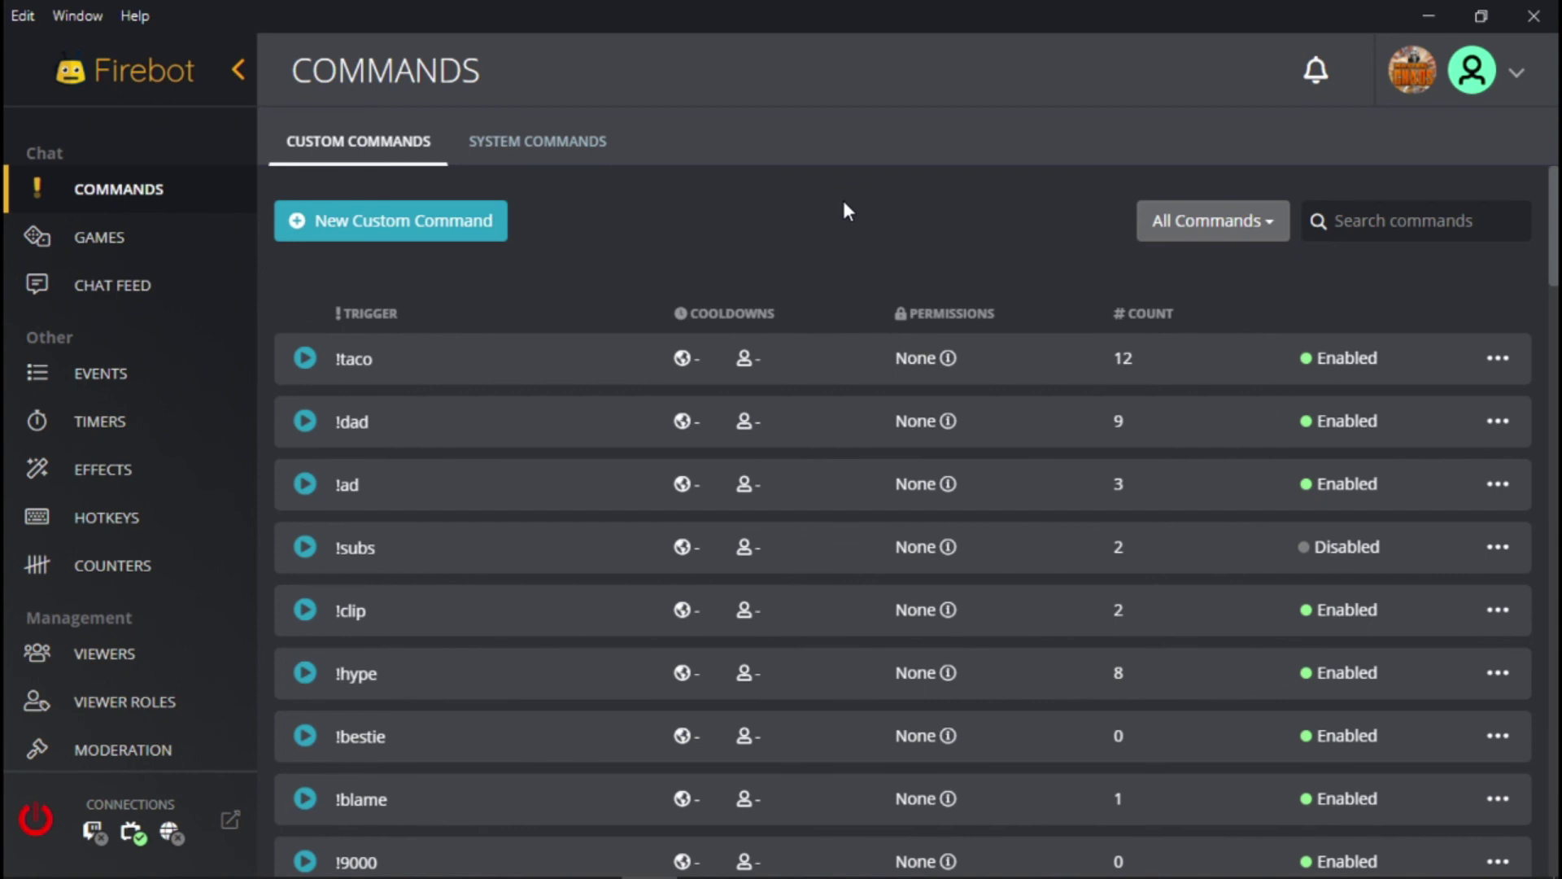
# Step: Look at Firebot's Chat Feed page, and return to the custom commands list
pyautogui.click(128, 286)
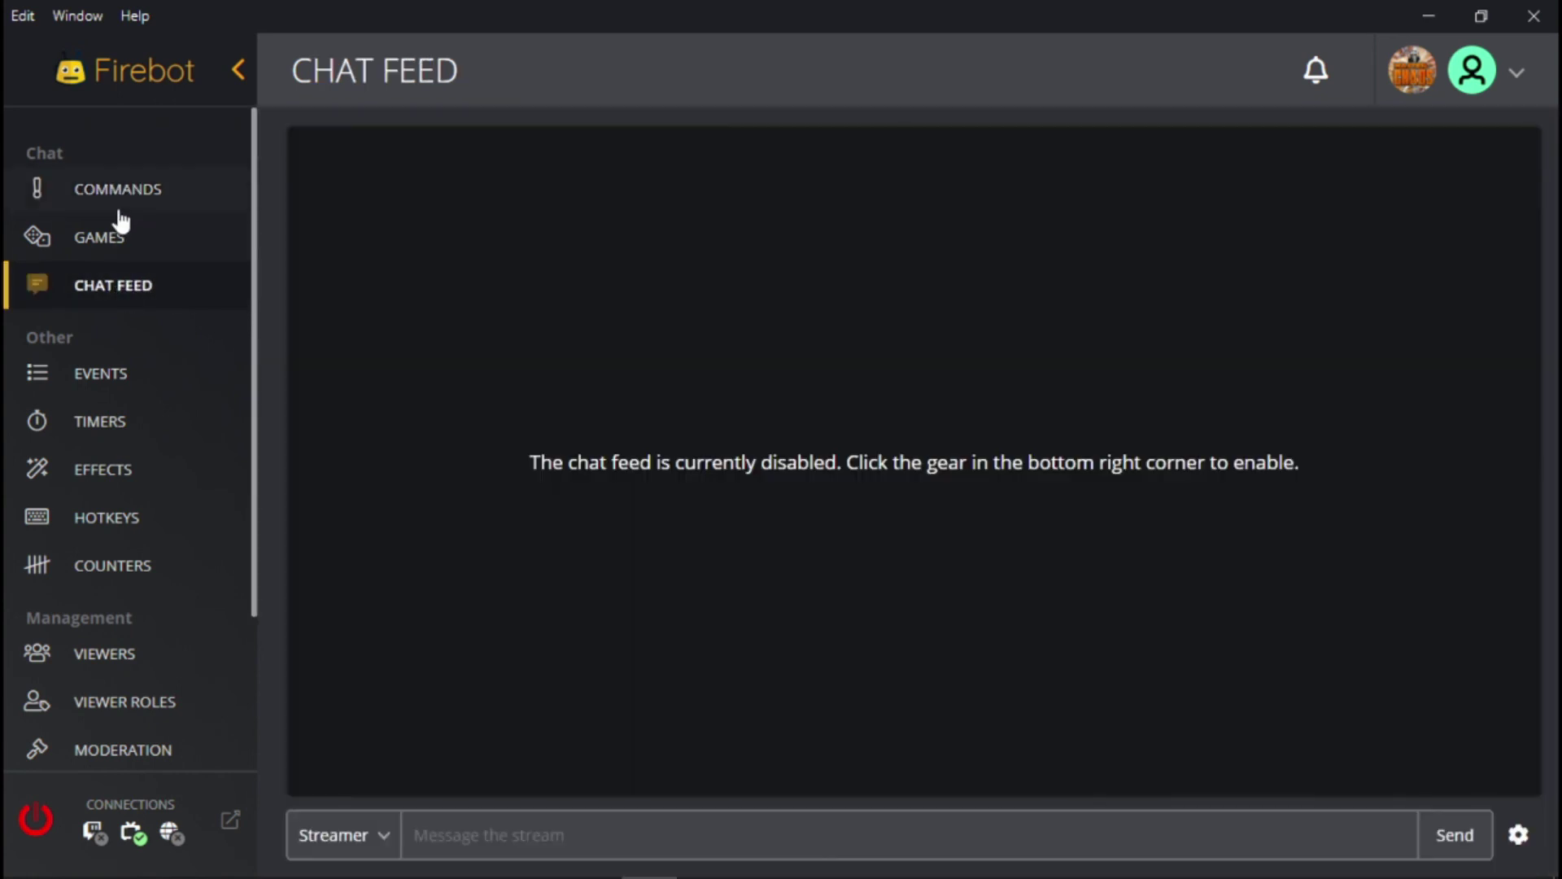
pyautogui.click(130, 200)
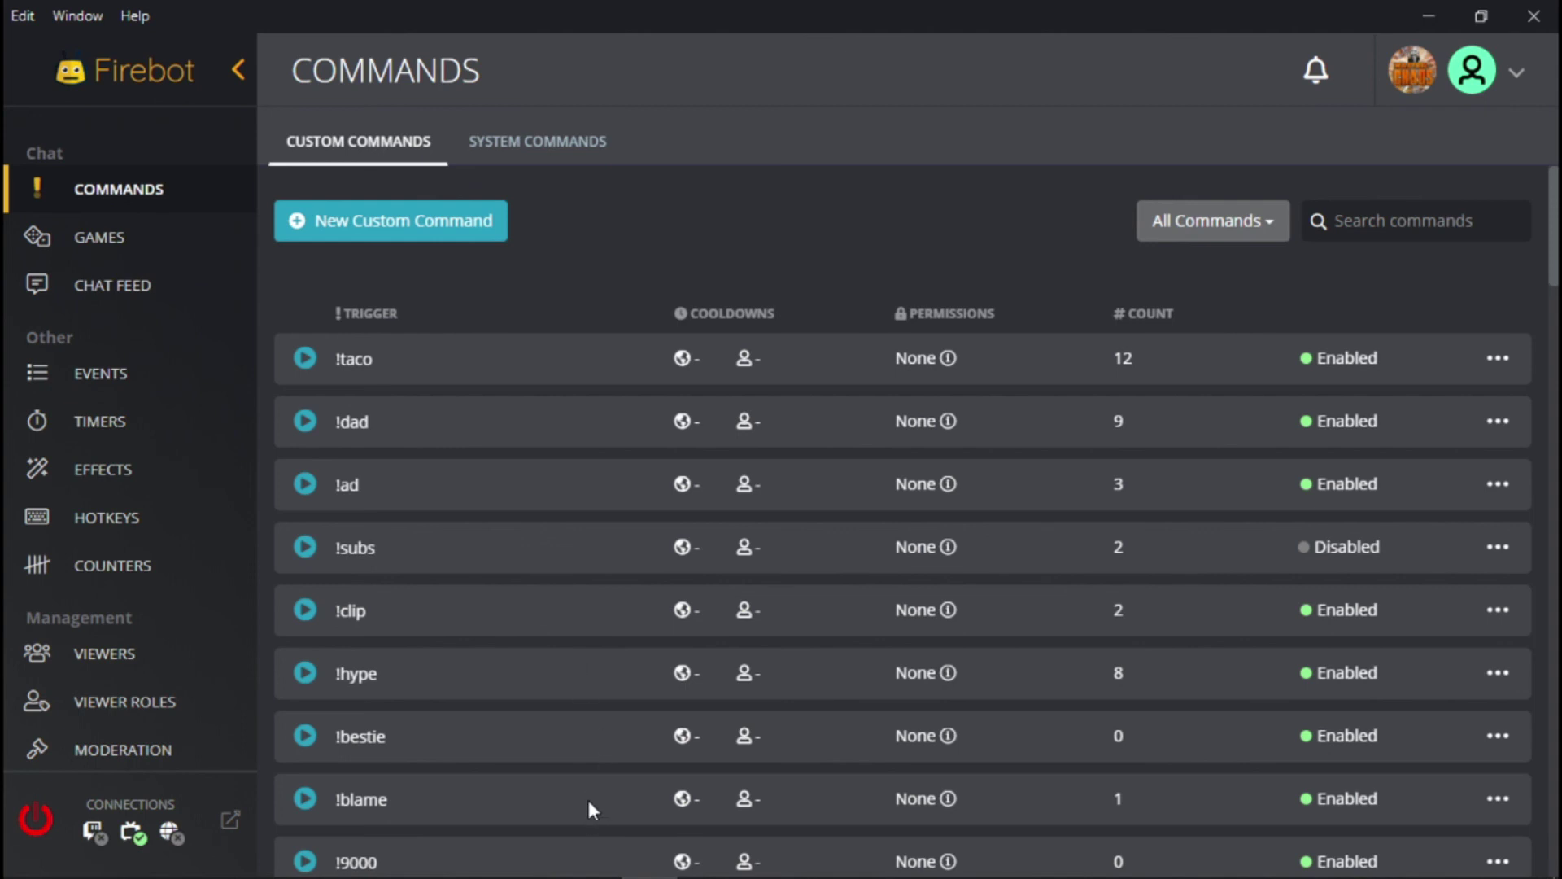
pyautogui.moveTo(538, 854)
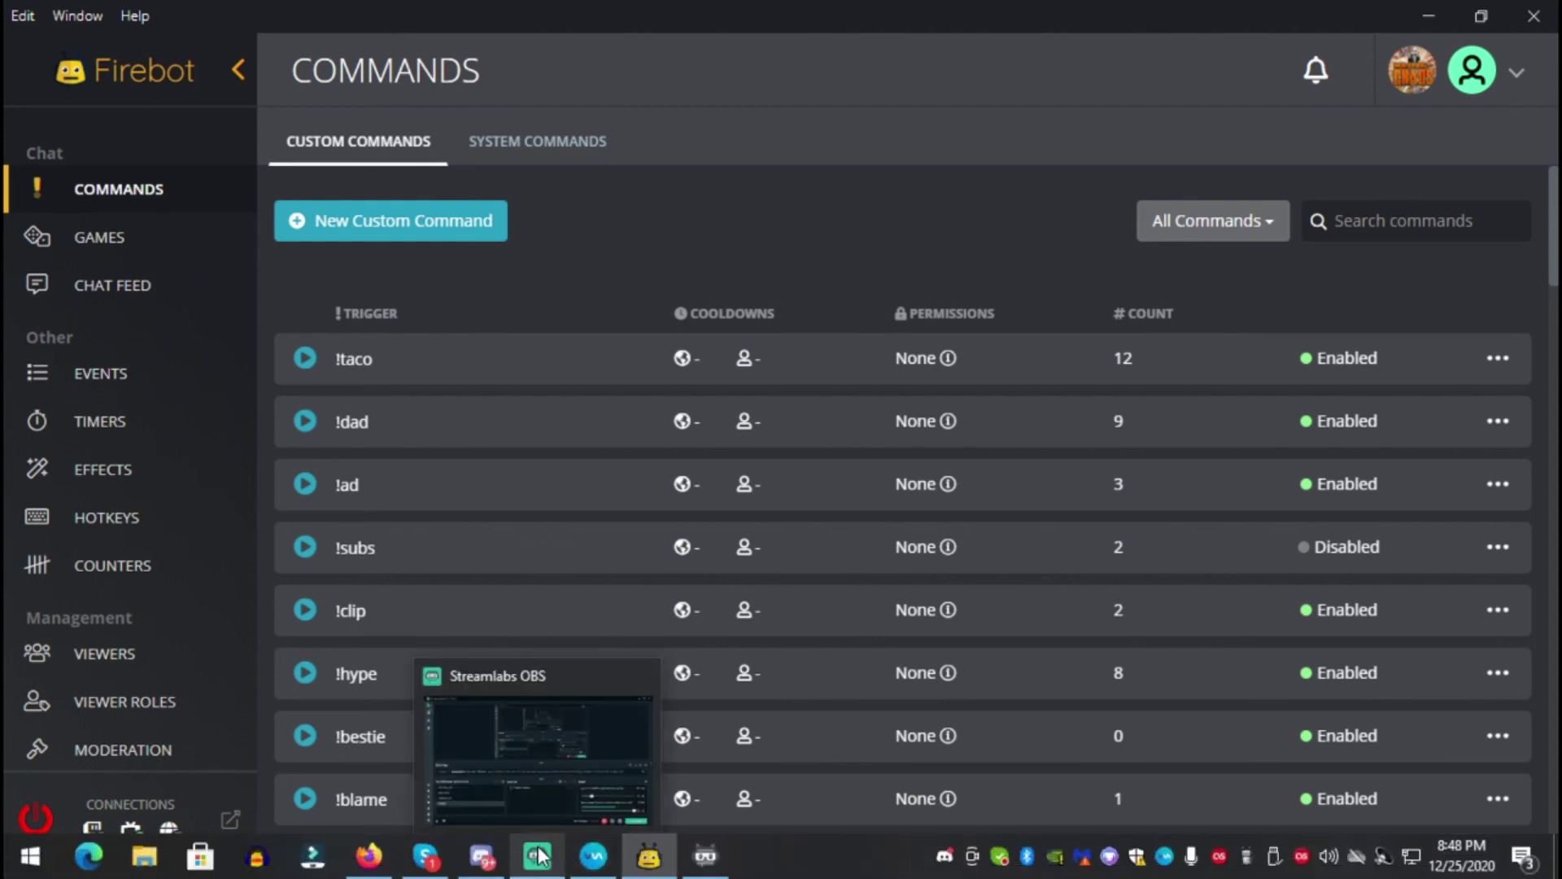